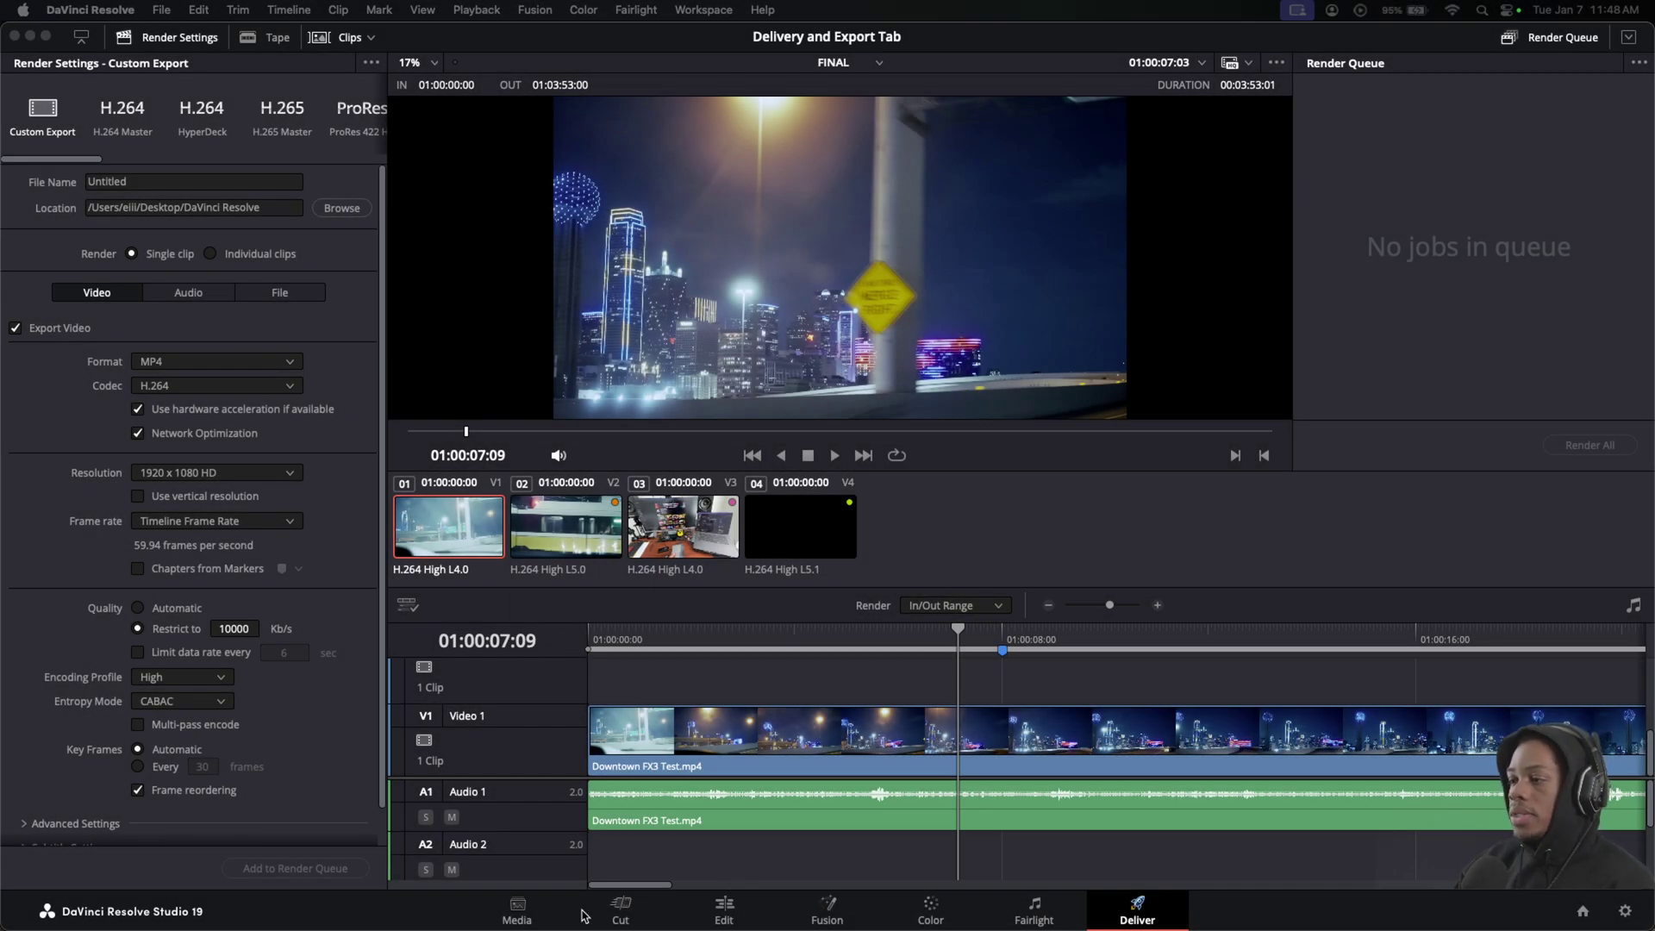
Step: Visit the Media, Cut and Edit pages, then come back to the Deliver page's Custom Export settings
{"action": "left_click", "coordinate": [522, 915]}
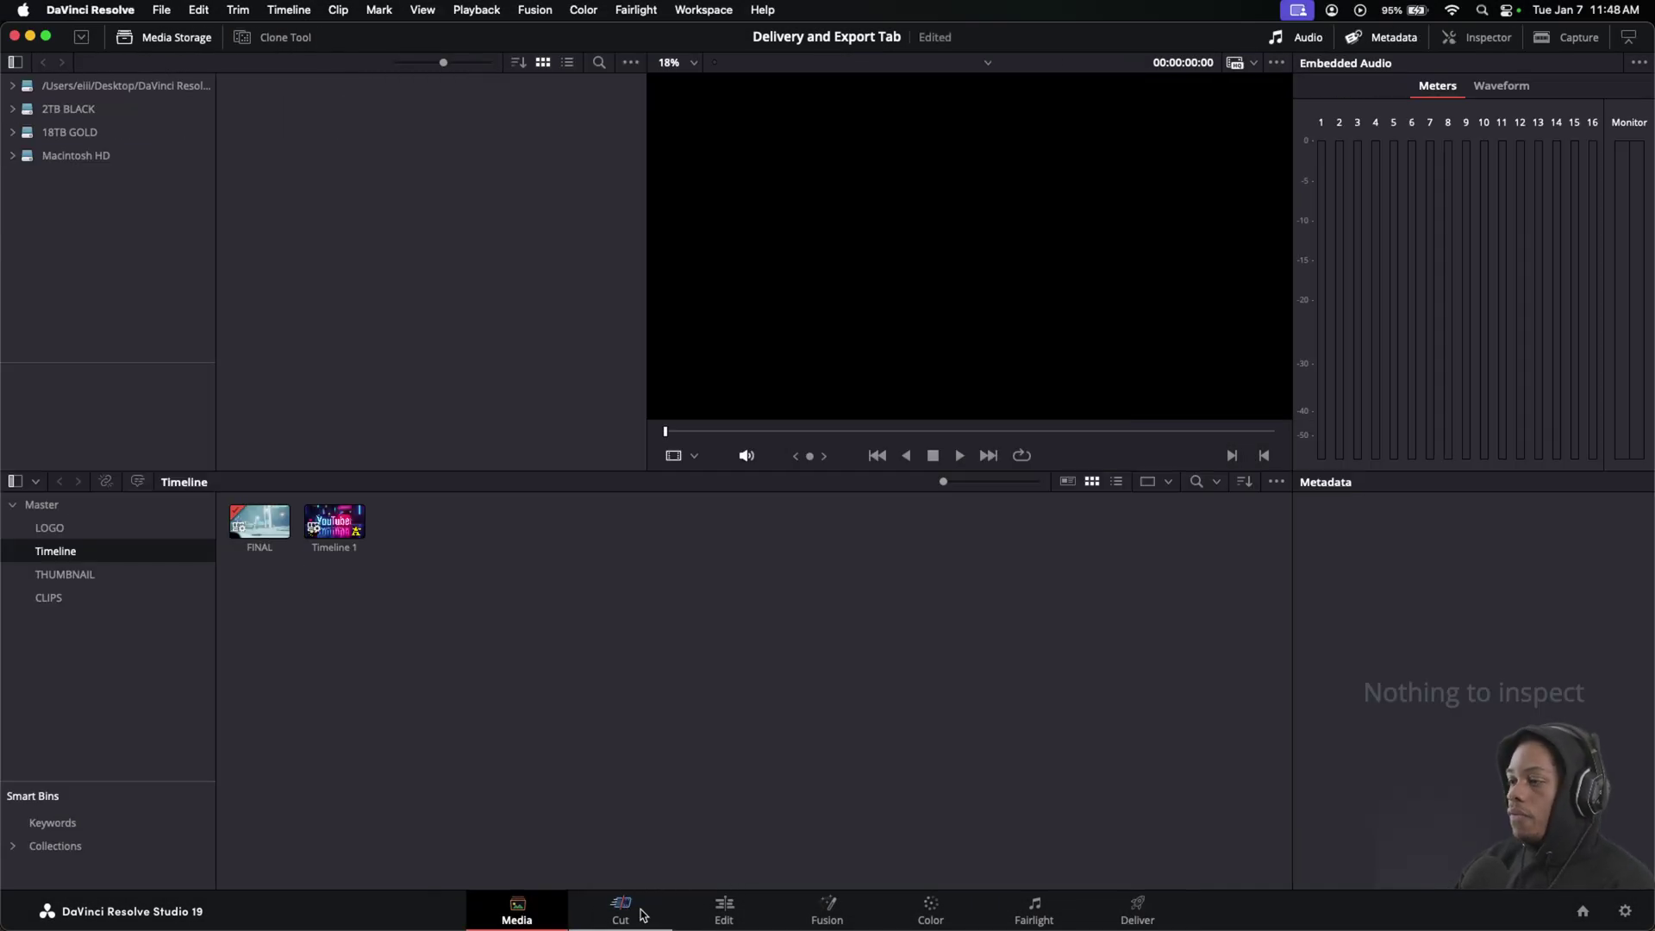
{"action": "left_click", "coordinate": [637, 913]}
{"action": "left_click", "coordinate": [721, 912]}
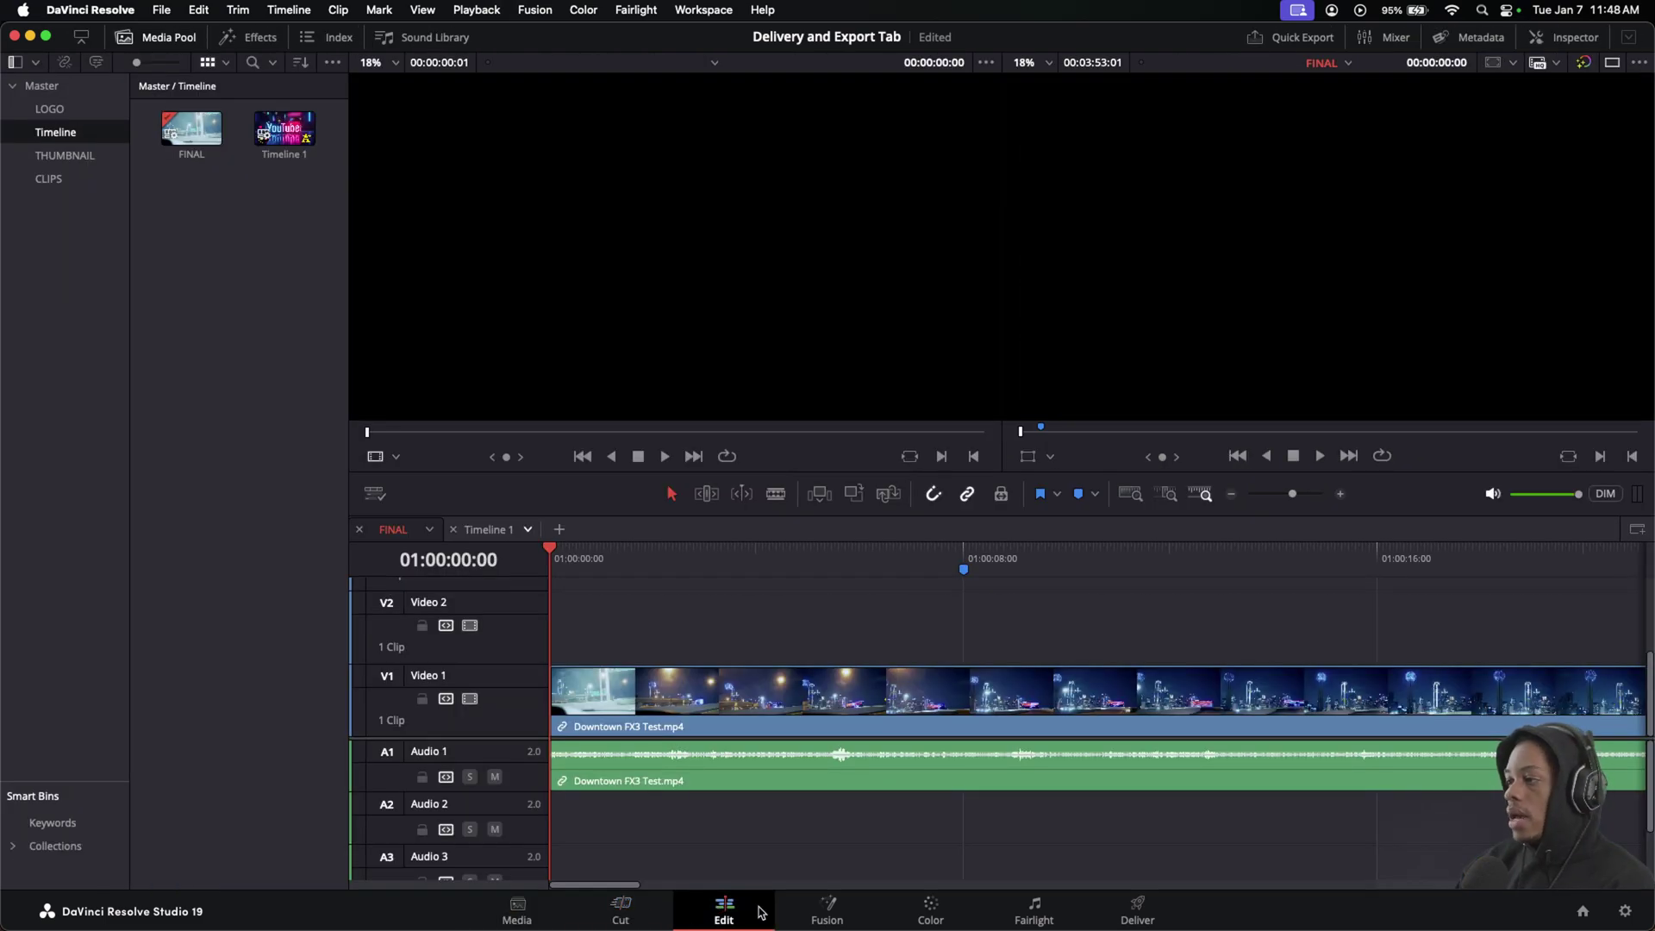
{"action": "left_click", "coordinate": [1136, 906]}
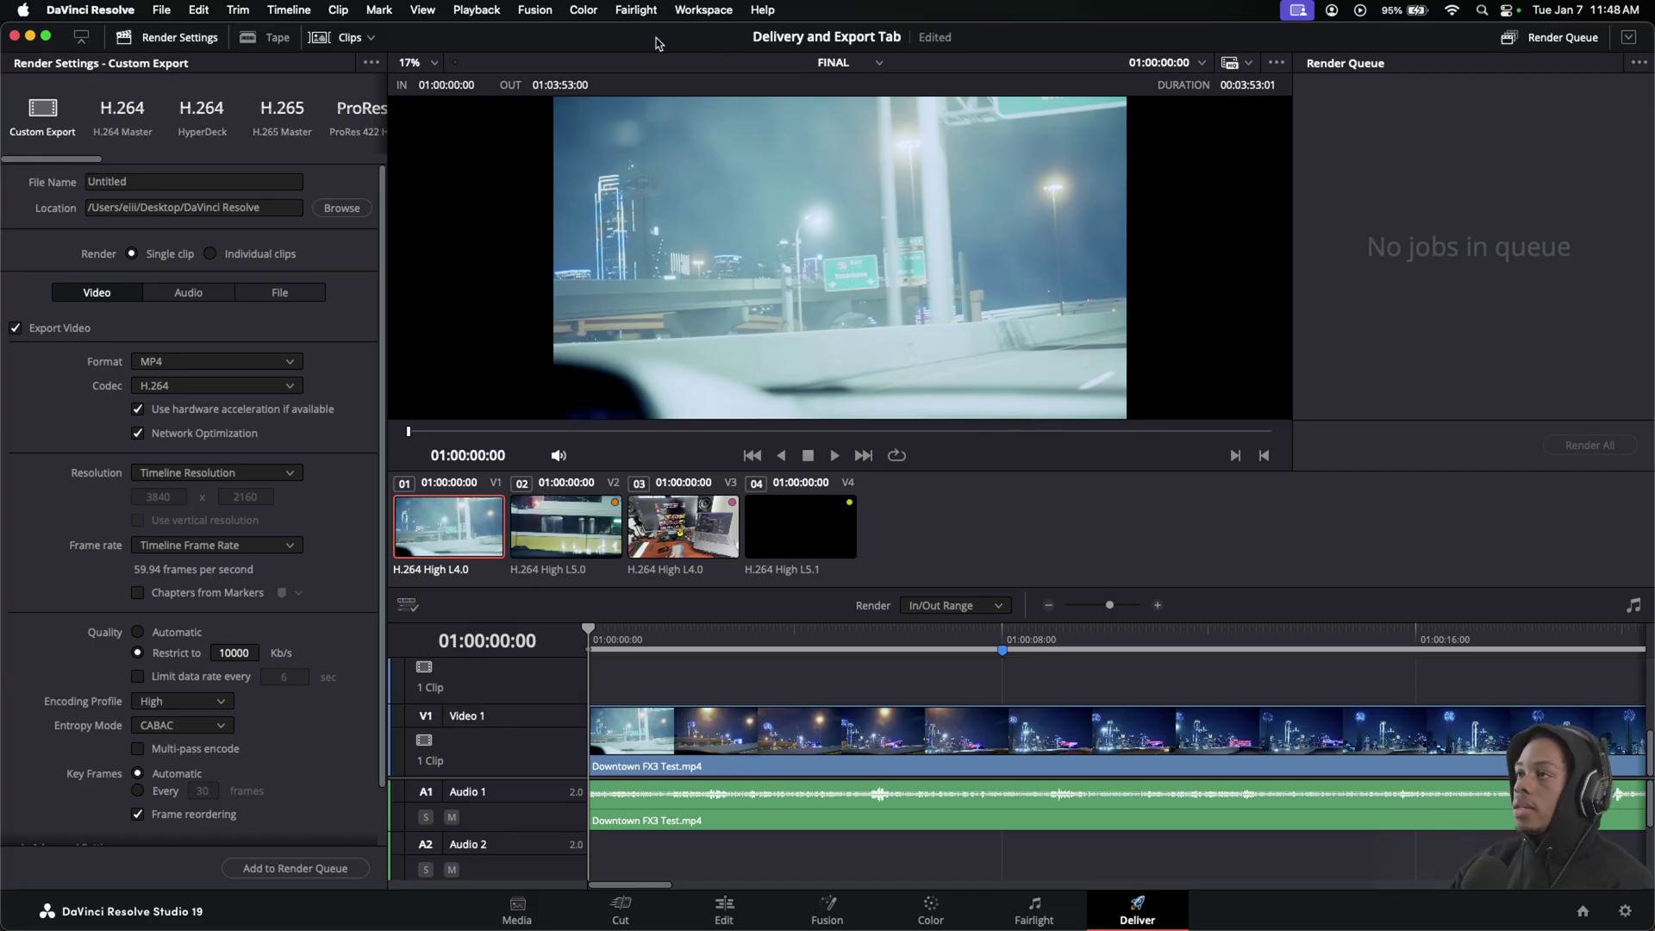
{"action": "left_click", "coordinate": [703, 9]}
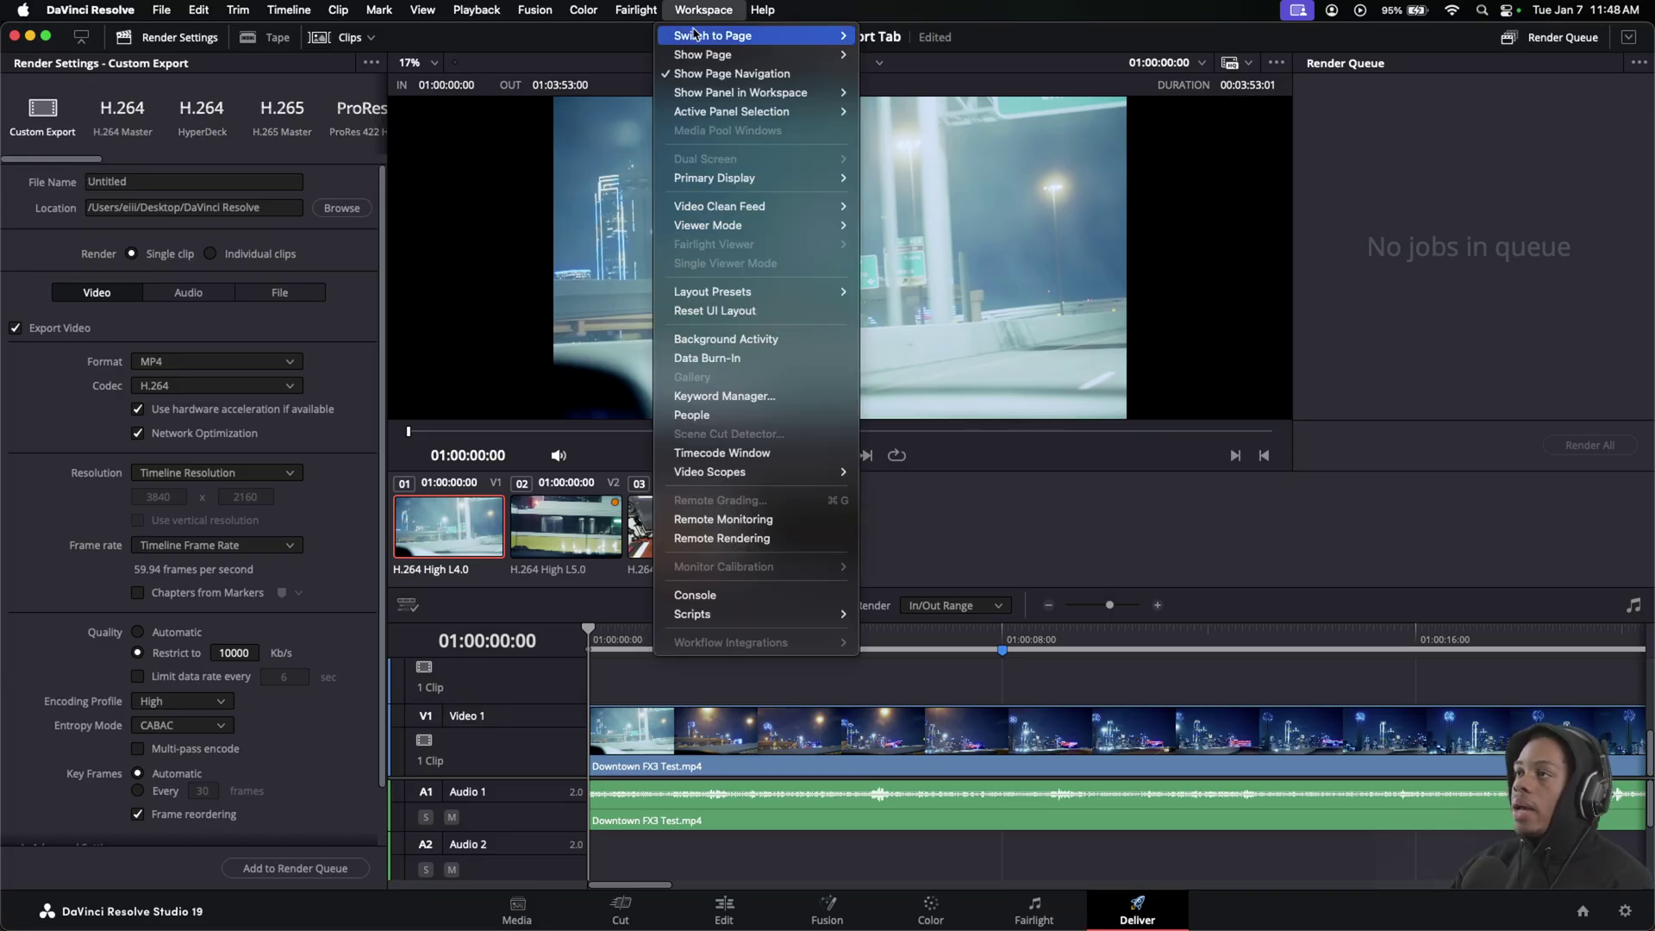
{"action": "left_click", "coordinate": [721, 312]}
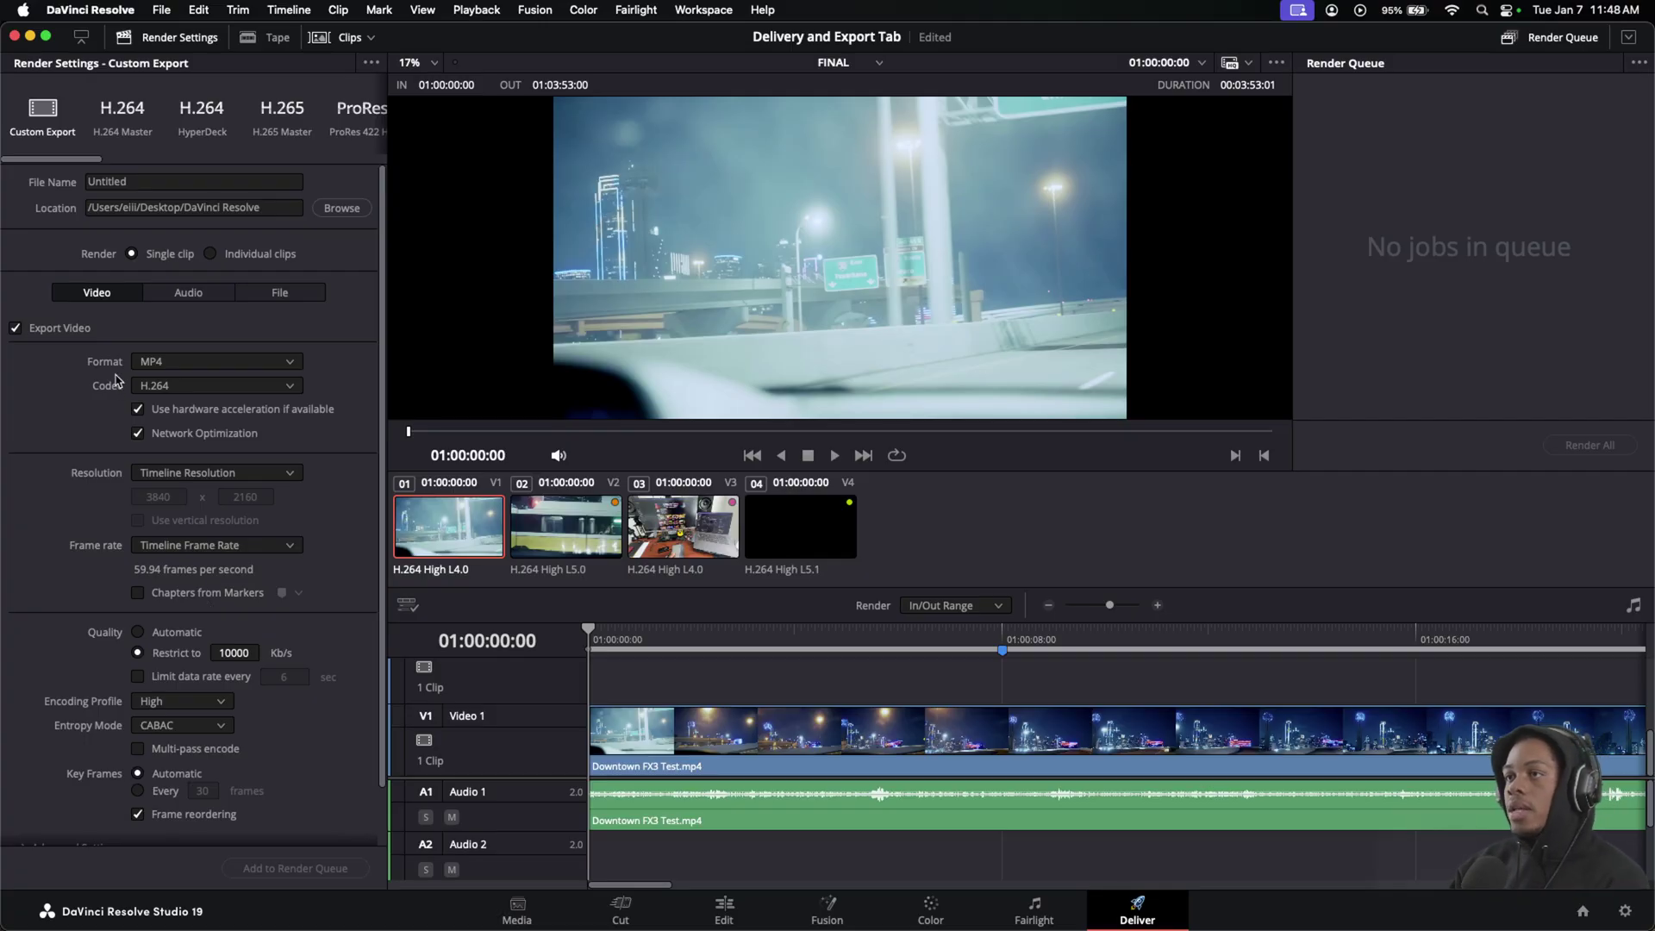
{"action": "left_click_drag", "start_coordinate": [71, 159], "coordinate": [144, 161]}
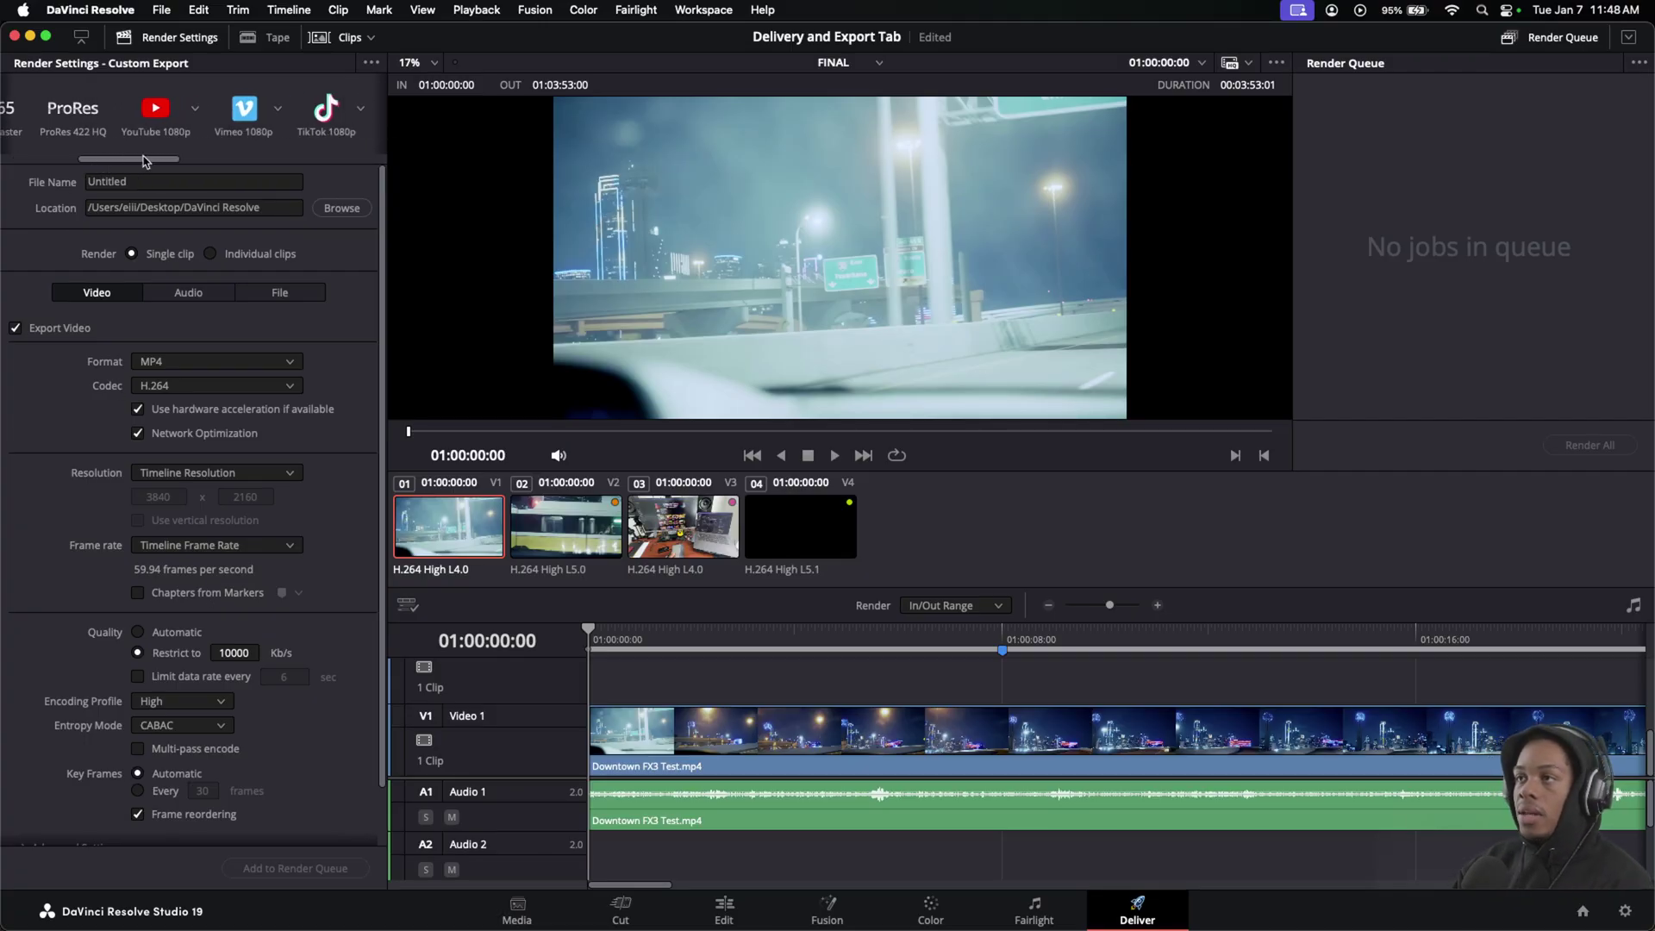
Step: Load the YouTube 1080p render preset after briefly trying Vimeo 1080p
{"action": "left_click", "coordinate": [158, 130]}
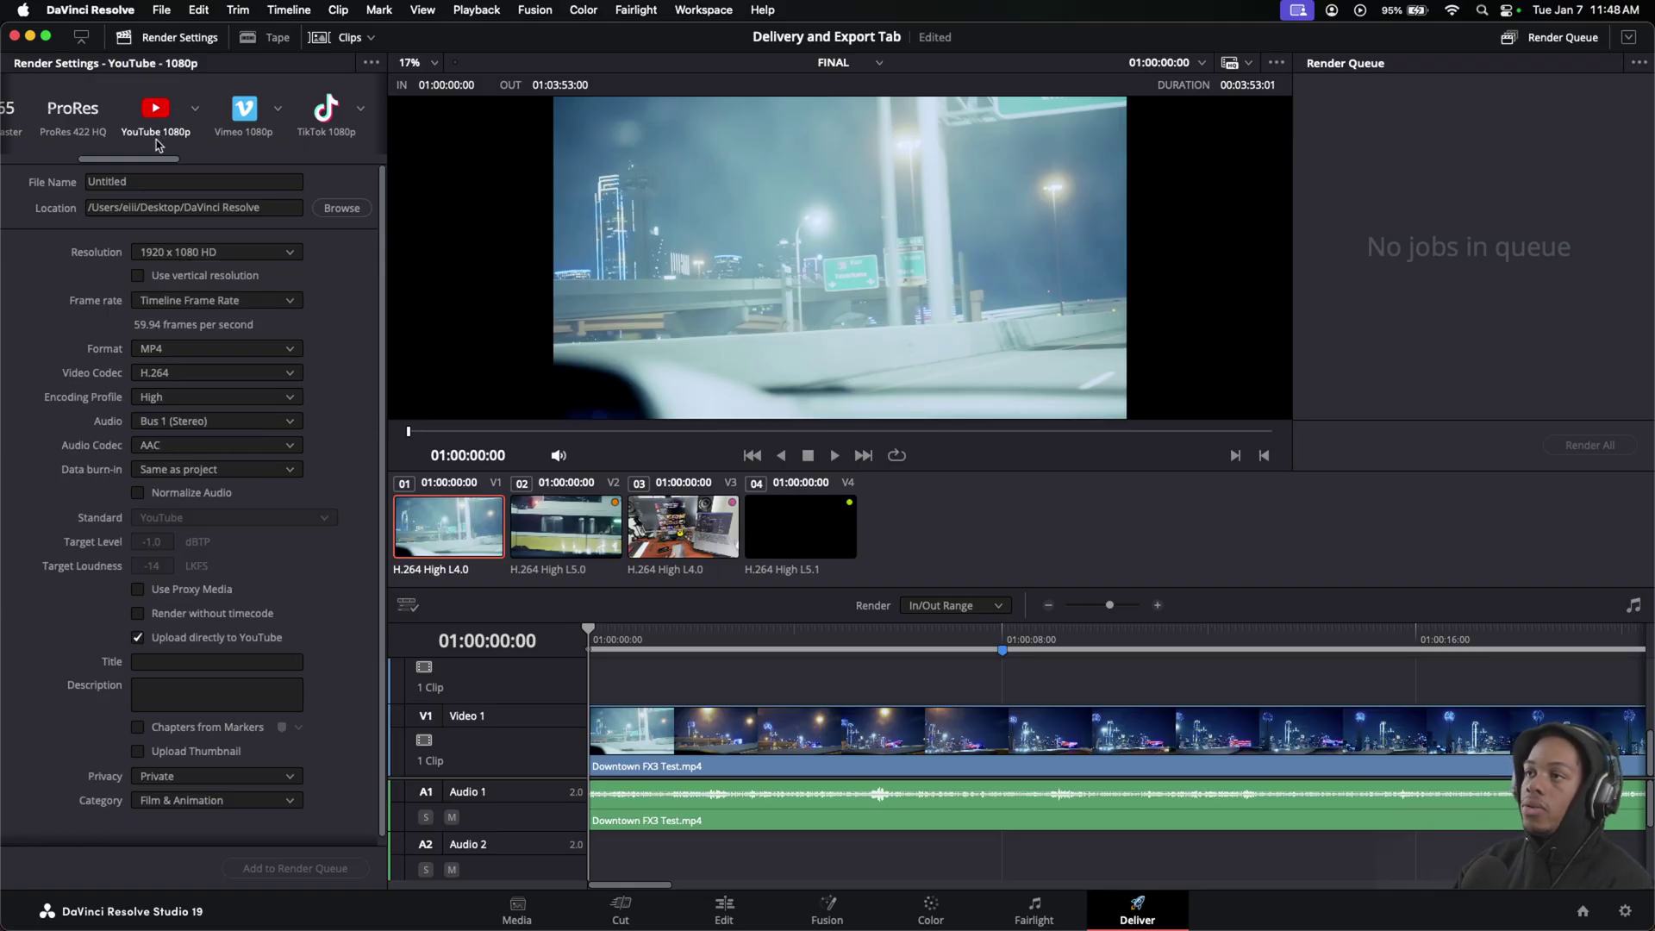
{"action": "left_click", "coordinate": [238, 120]}
{"action": "left_click", "coordinate": [140, 123]}
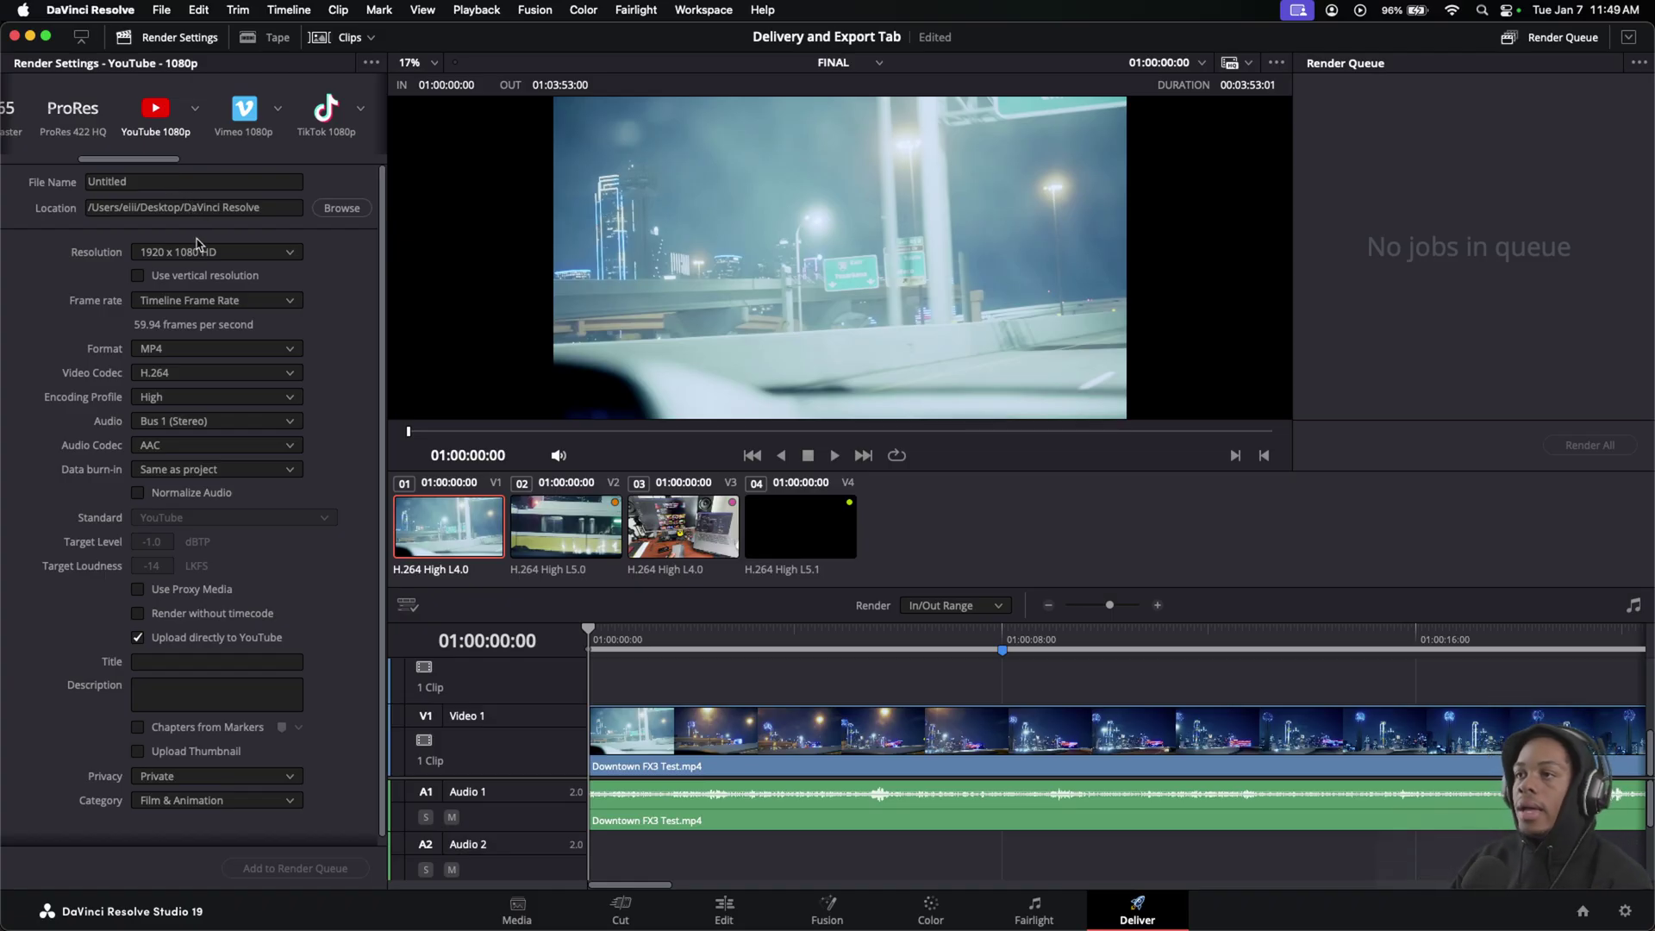
{"action": "left_click", "coordinate": [144, 184]}
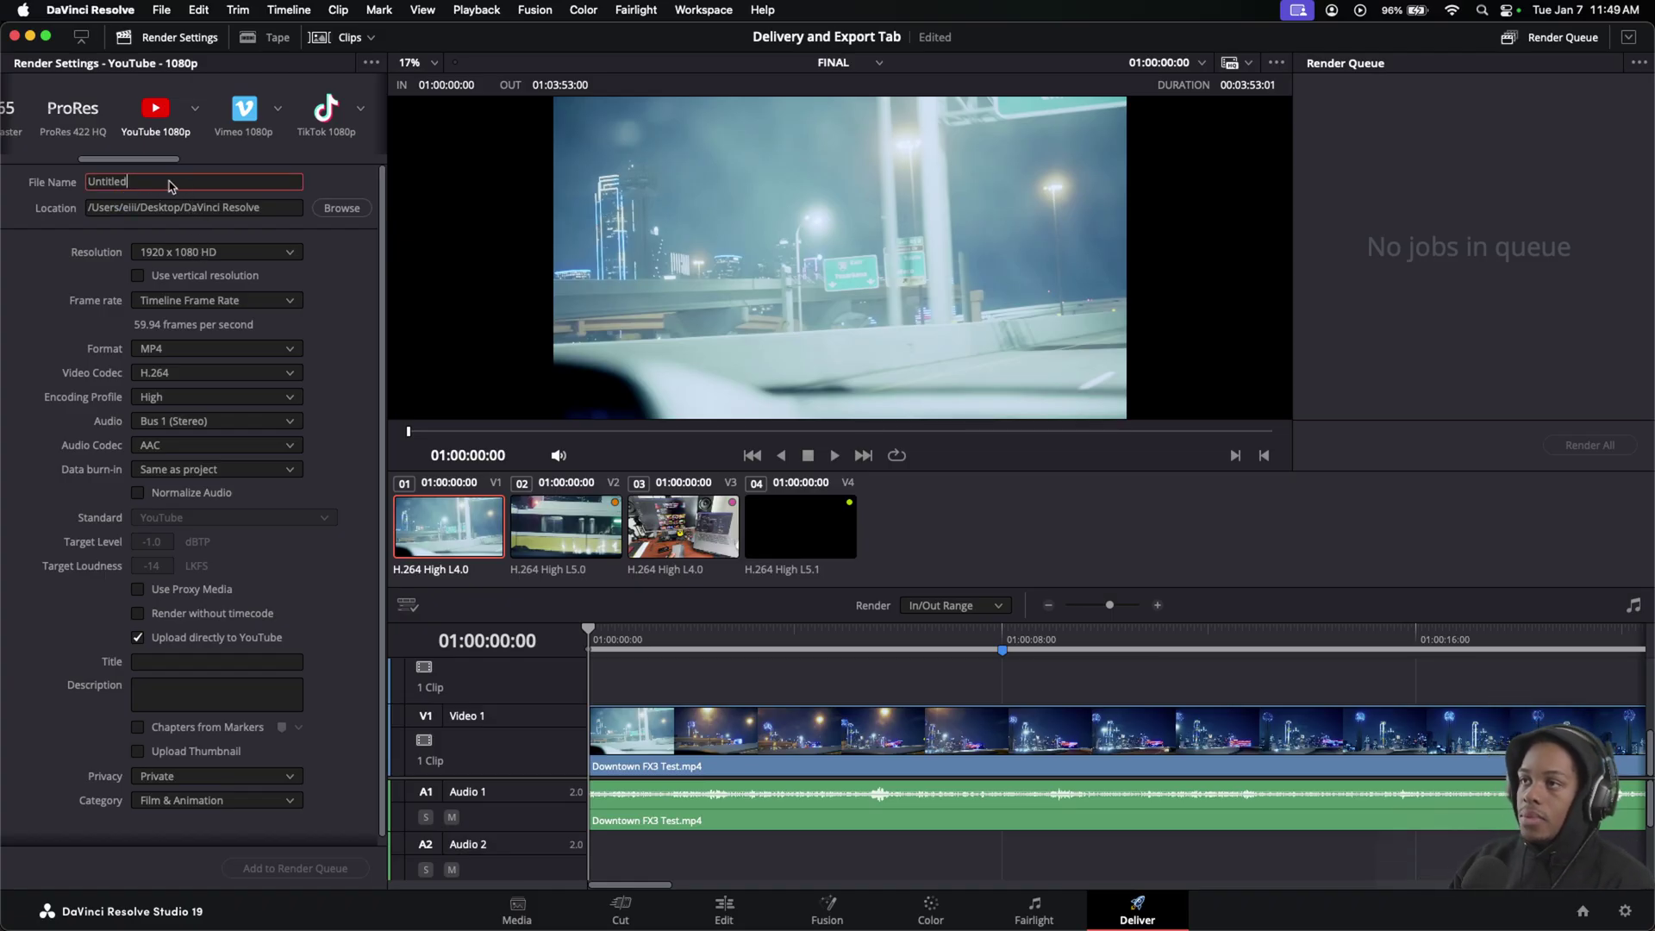
{"action": "double_click", "coordinate": [179, 185]}
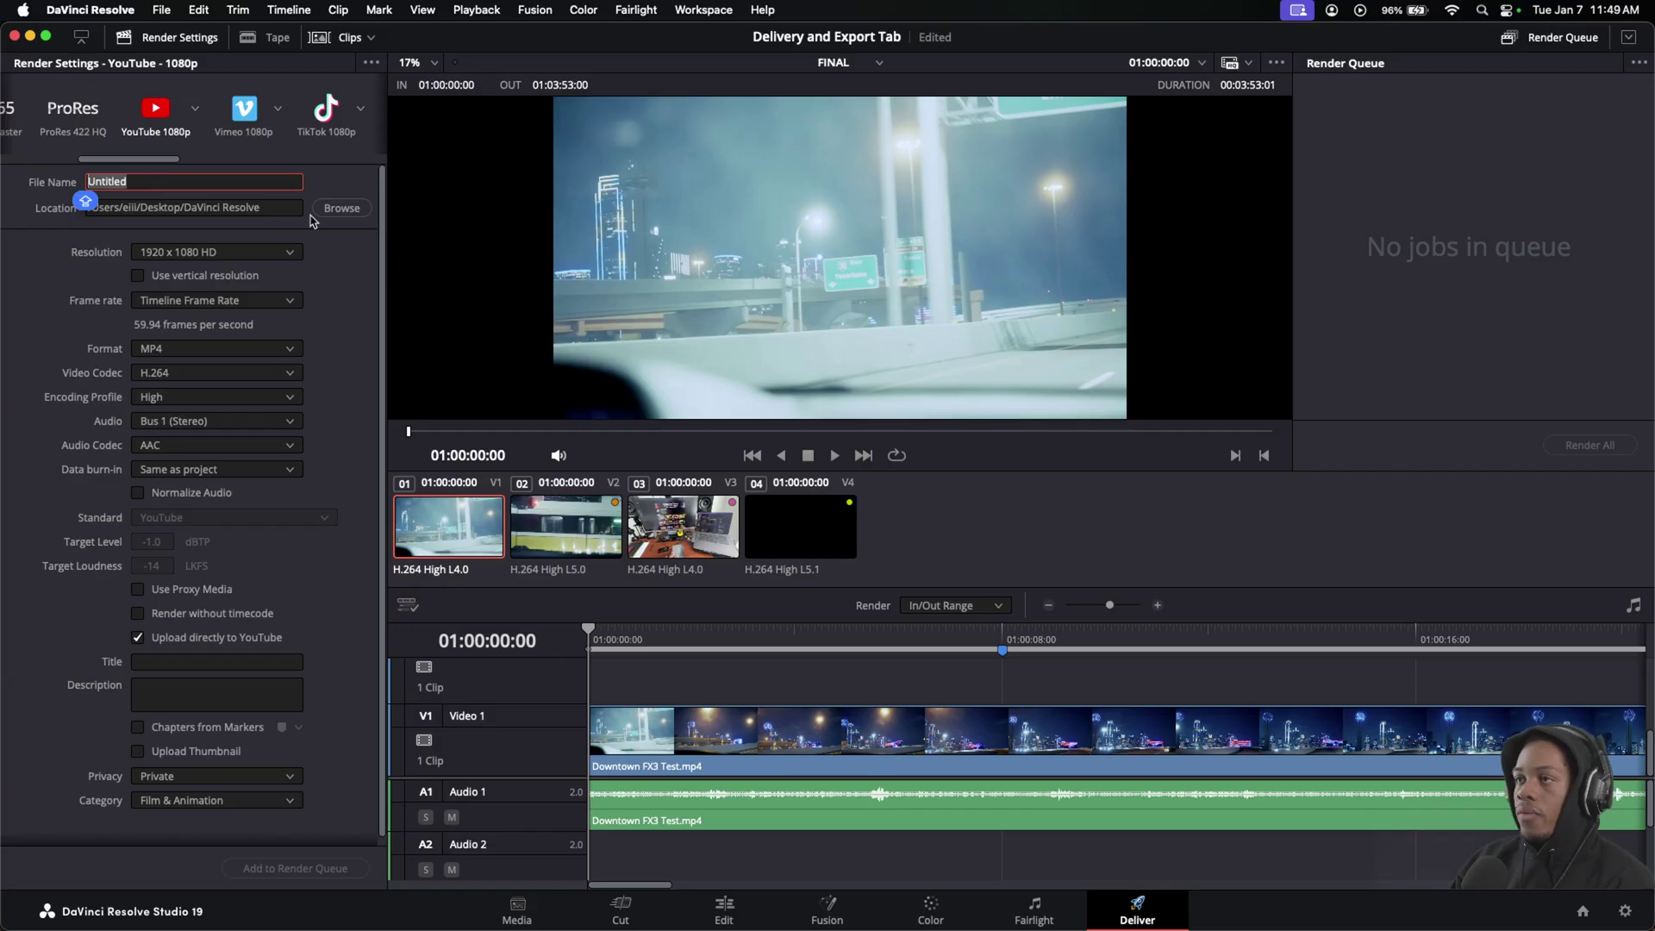
{"action": "left_click", "coordinate": [344, 216]}
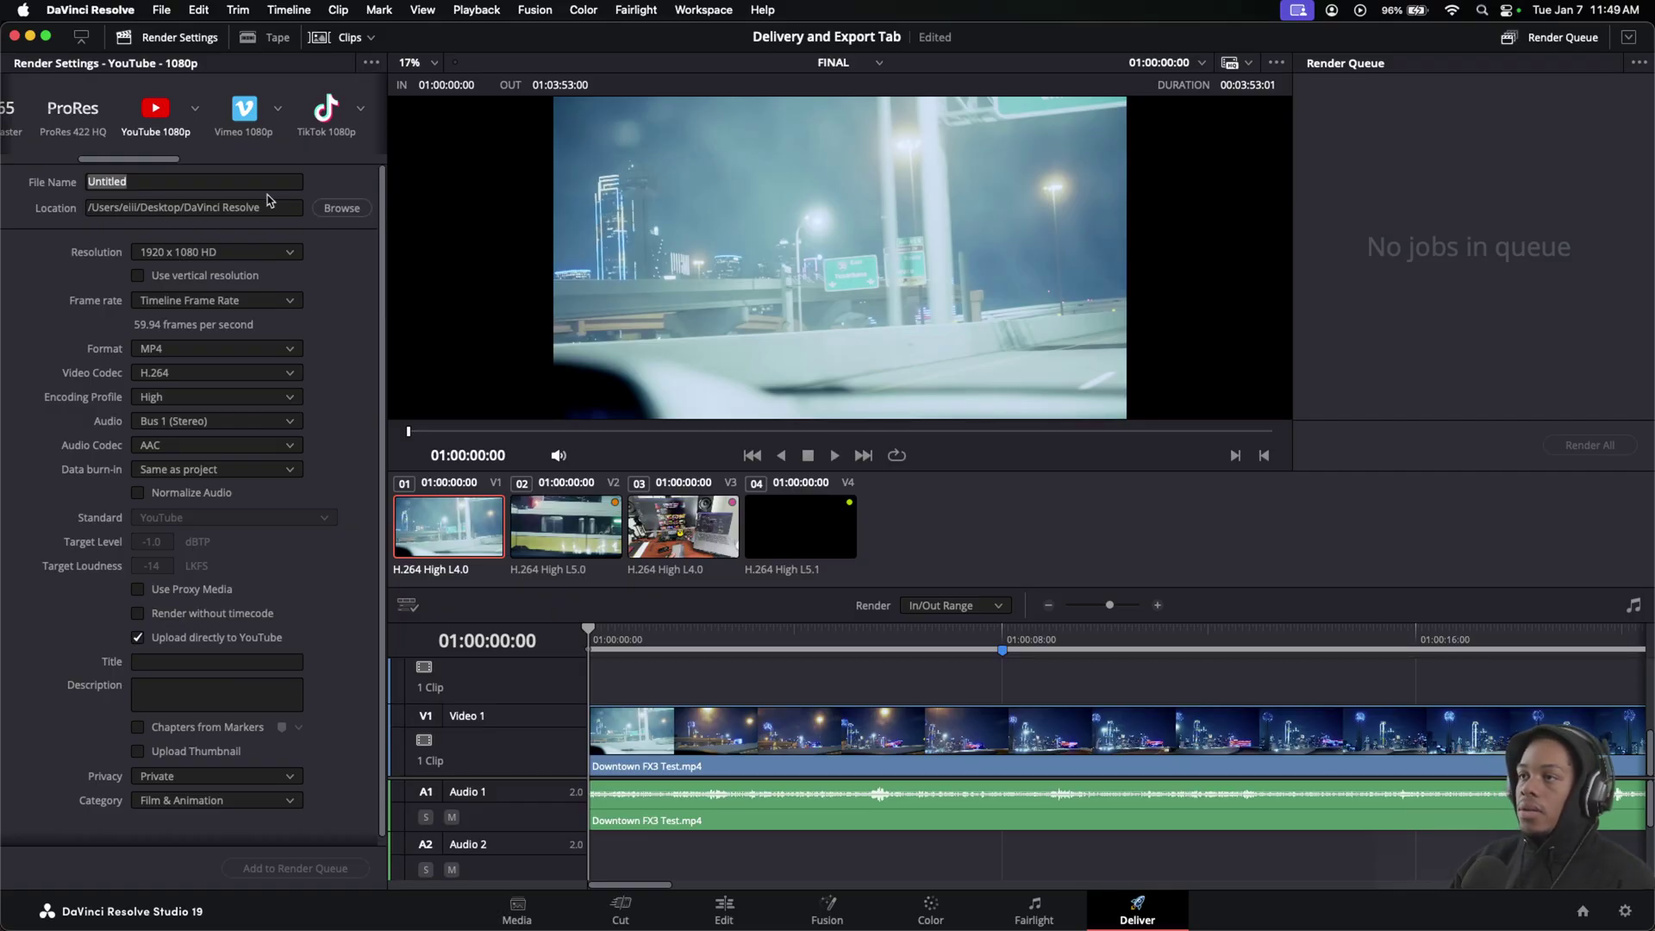
{"action": "left_click", "coordinate": [251, 254]}
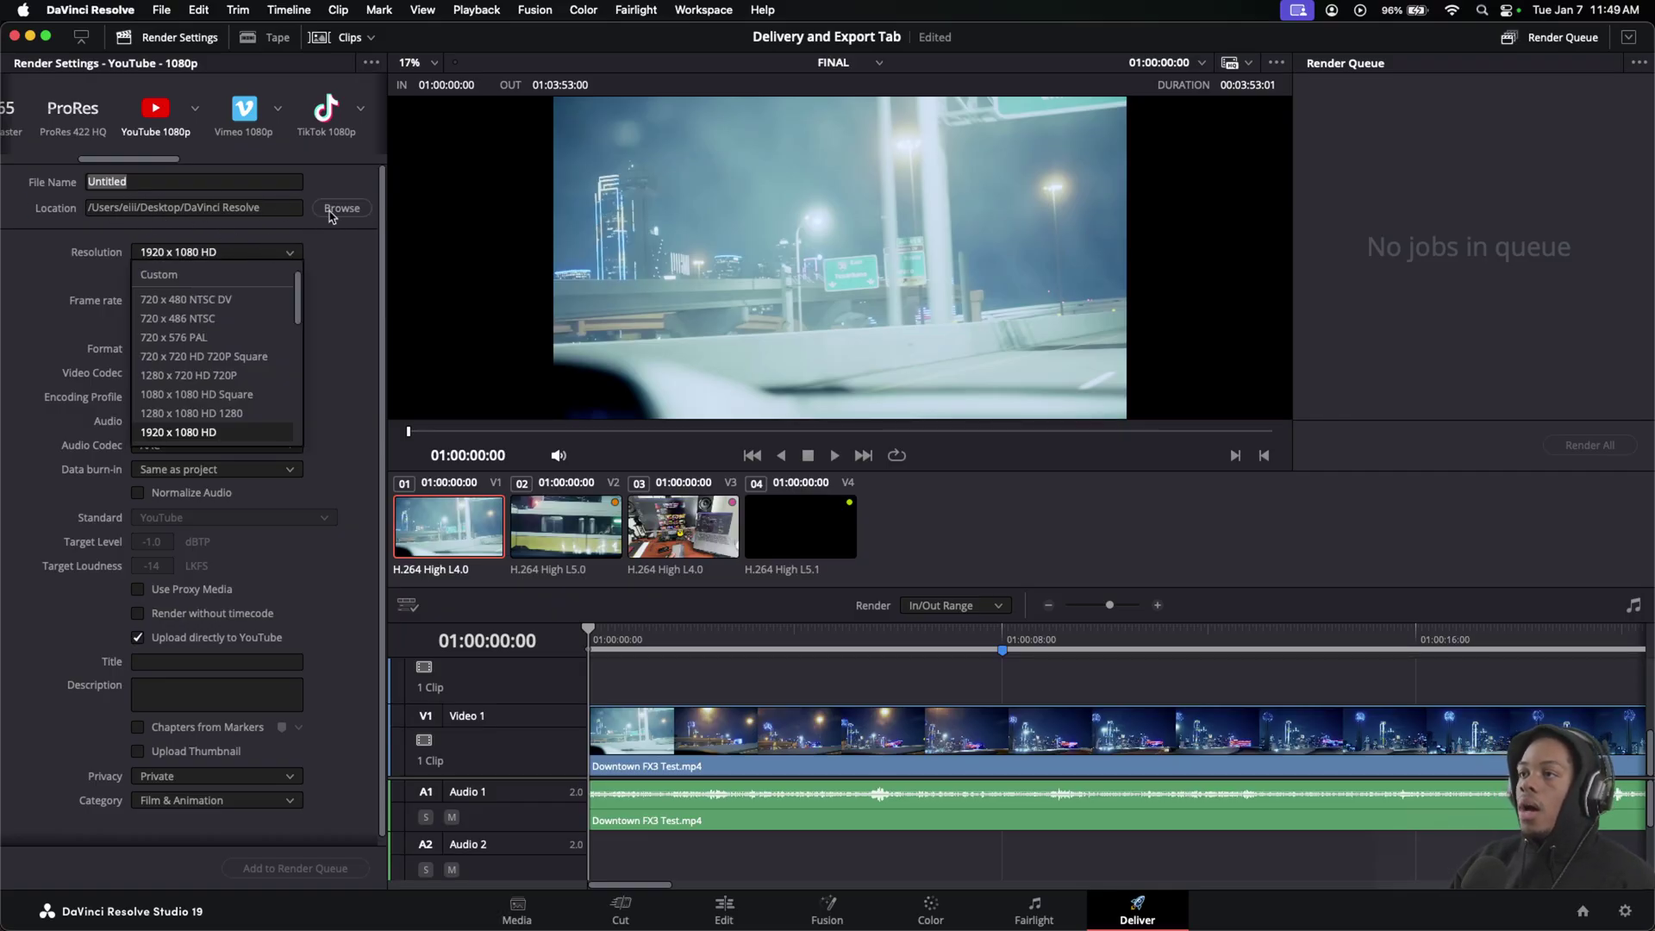
{"action": "left_click", "coordinate": [332, 216]}
{"action": "left_click", "coordinate": [340, 216]}
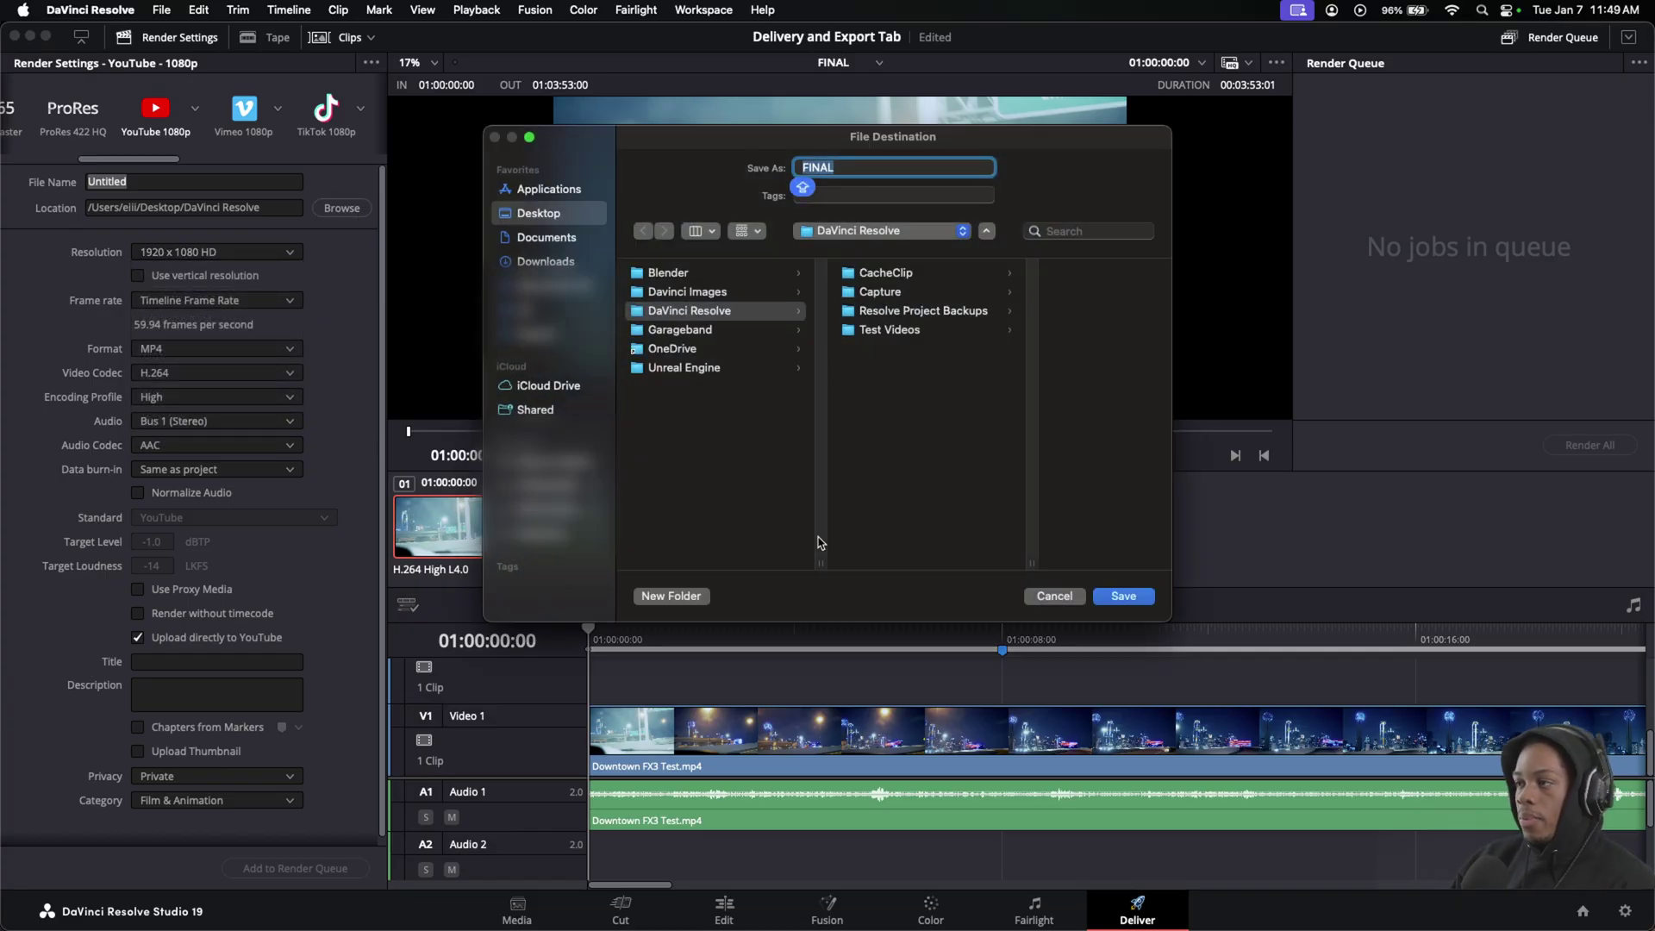
{"action": "left_click", "coordinate": [1055, 596]}
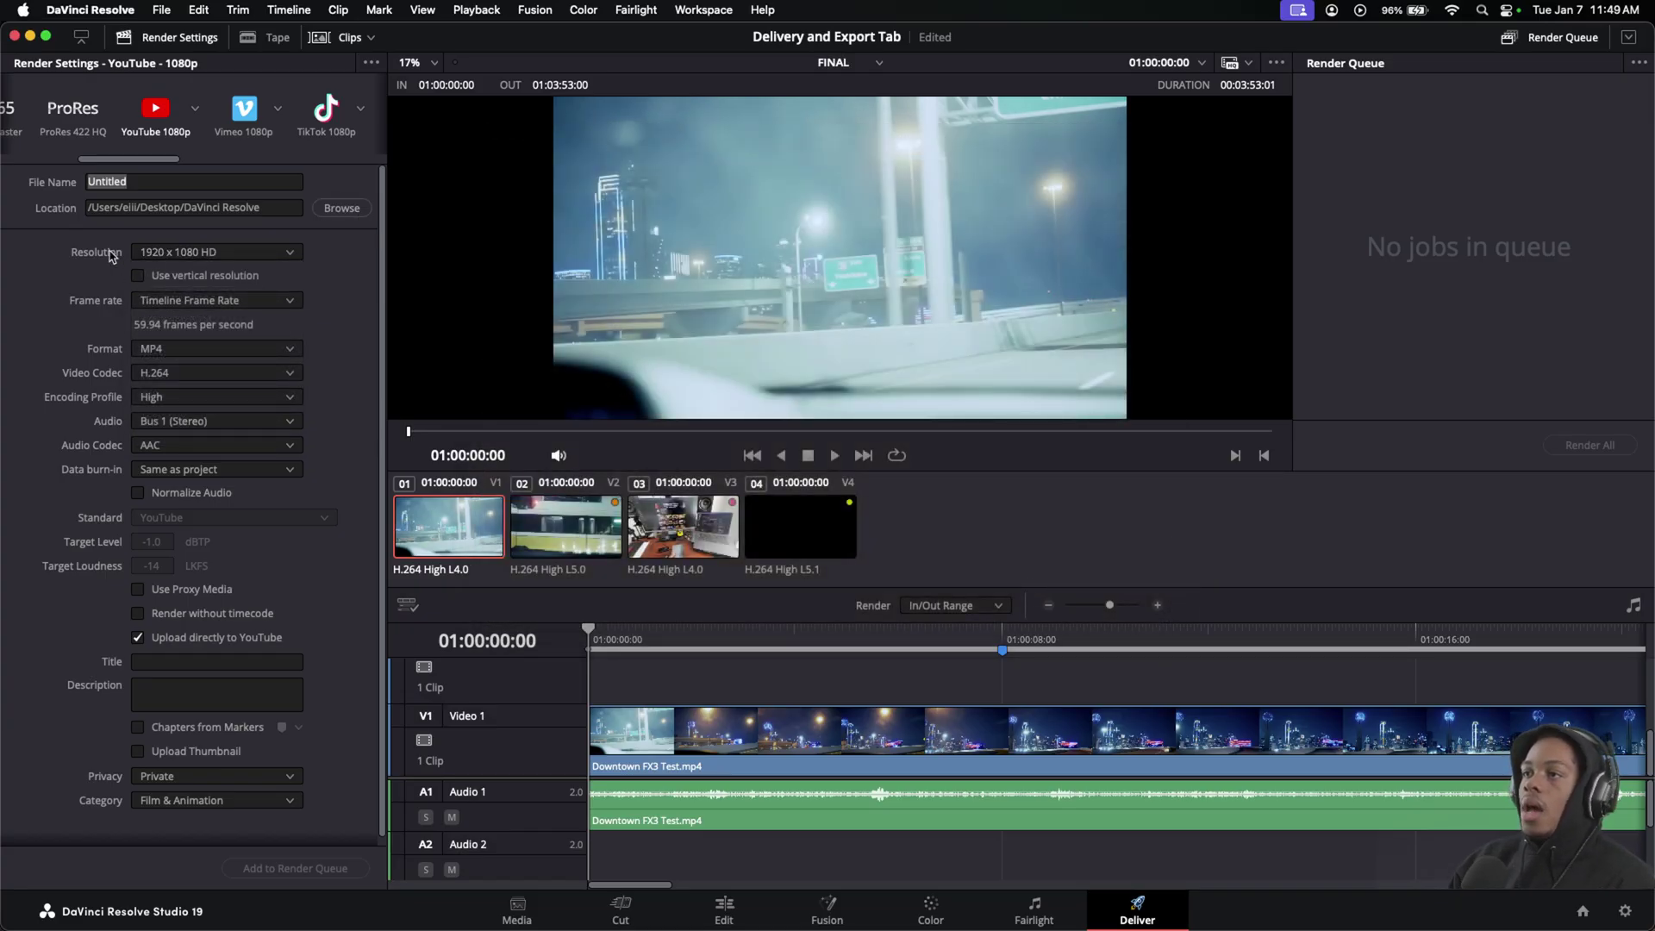
{"action": "left_click", "coordinate": [269, 252]}
{"action": "left_click", "coordinate": [270, 251]}
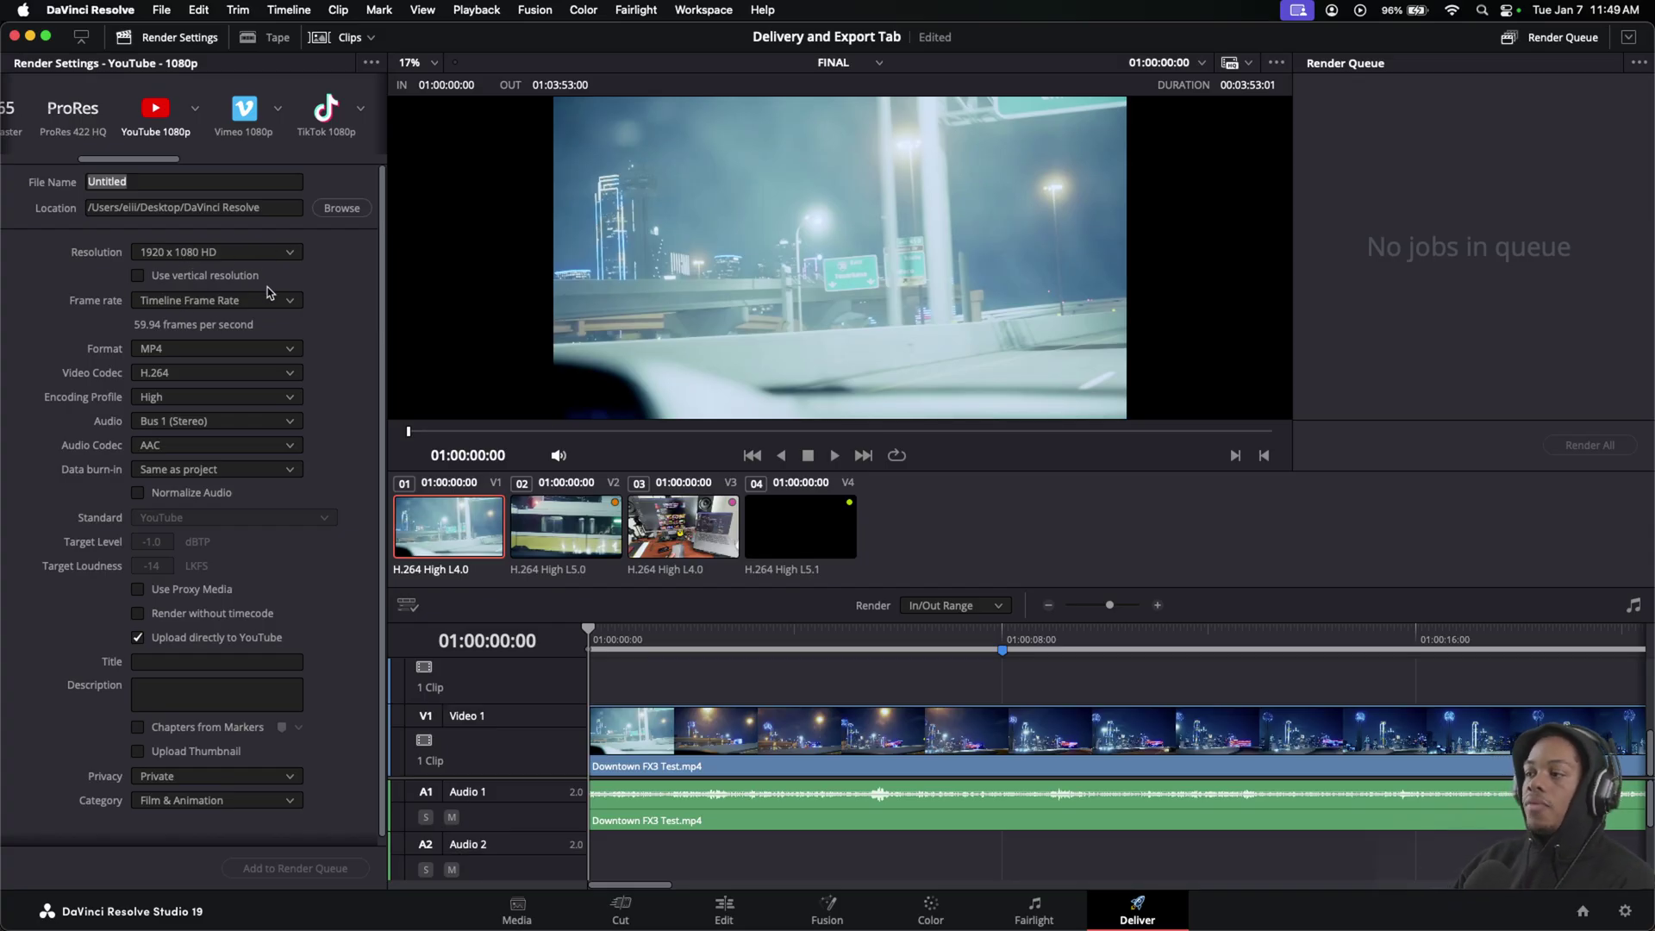
{"action": "left_click", "coordinate": [267, 254]}
{"action": "left_click", "coordinate": [266, 256]}
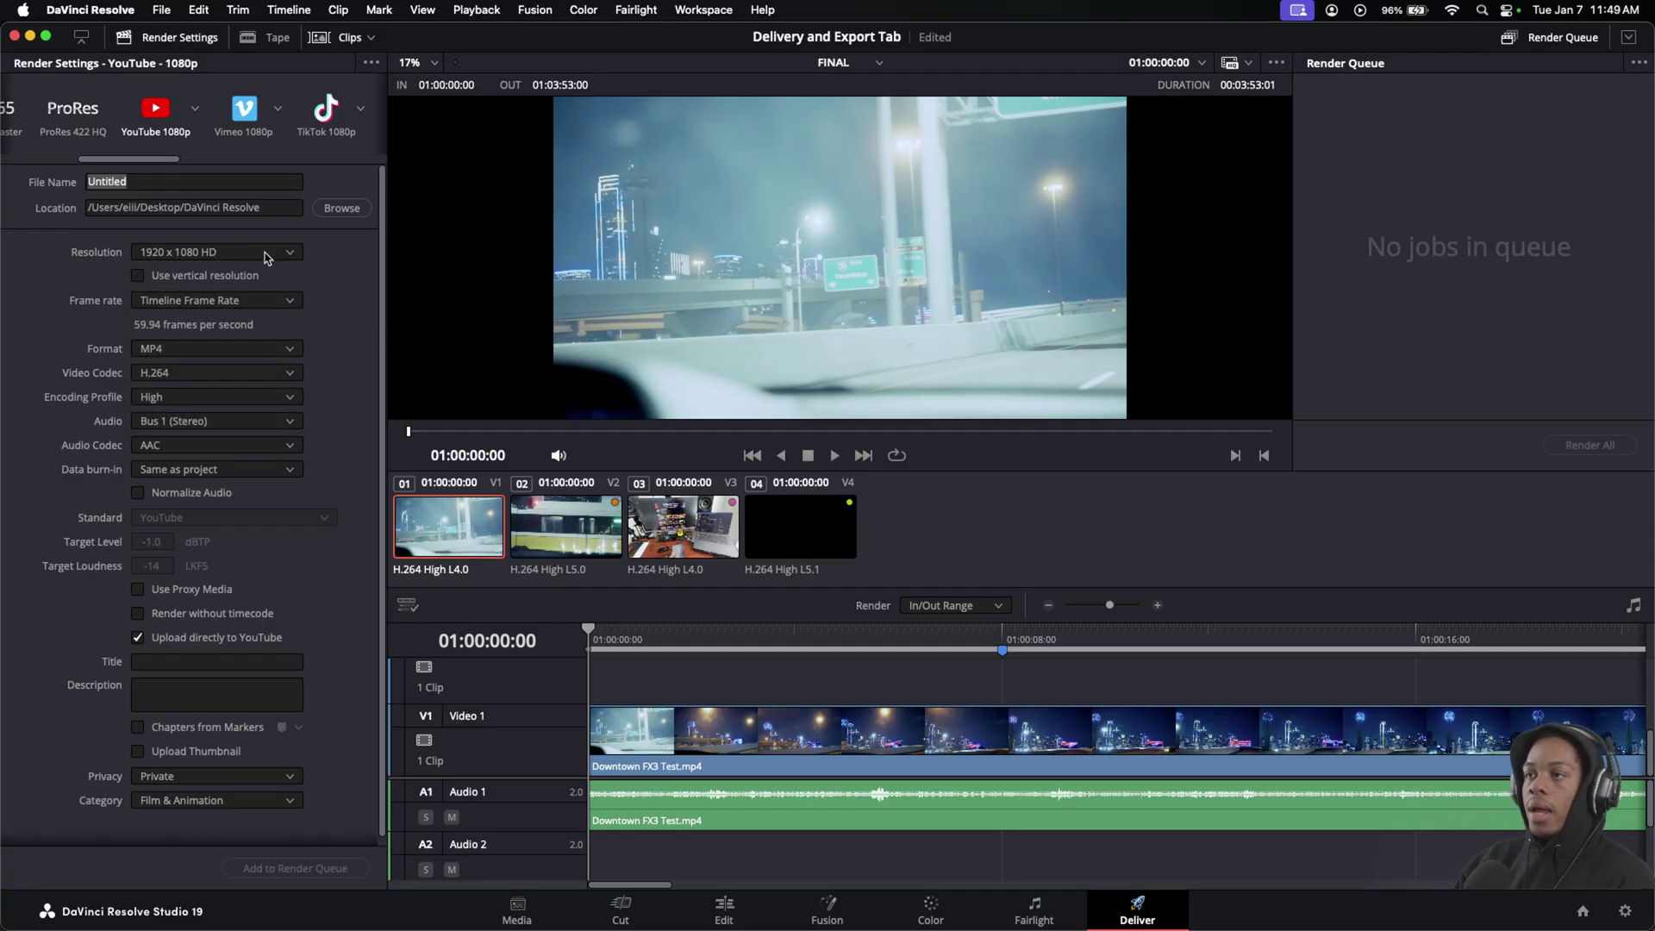
{"action": "left_click", "coordinate": [267, 255]}
{"action": "left_click", "coordinate": [282, 288]}
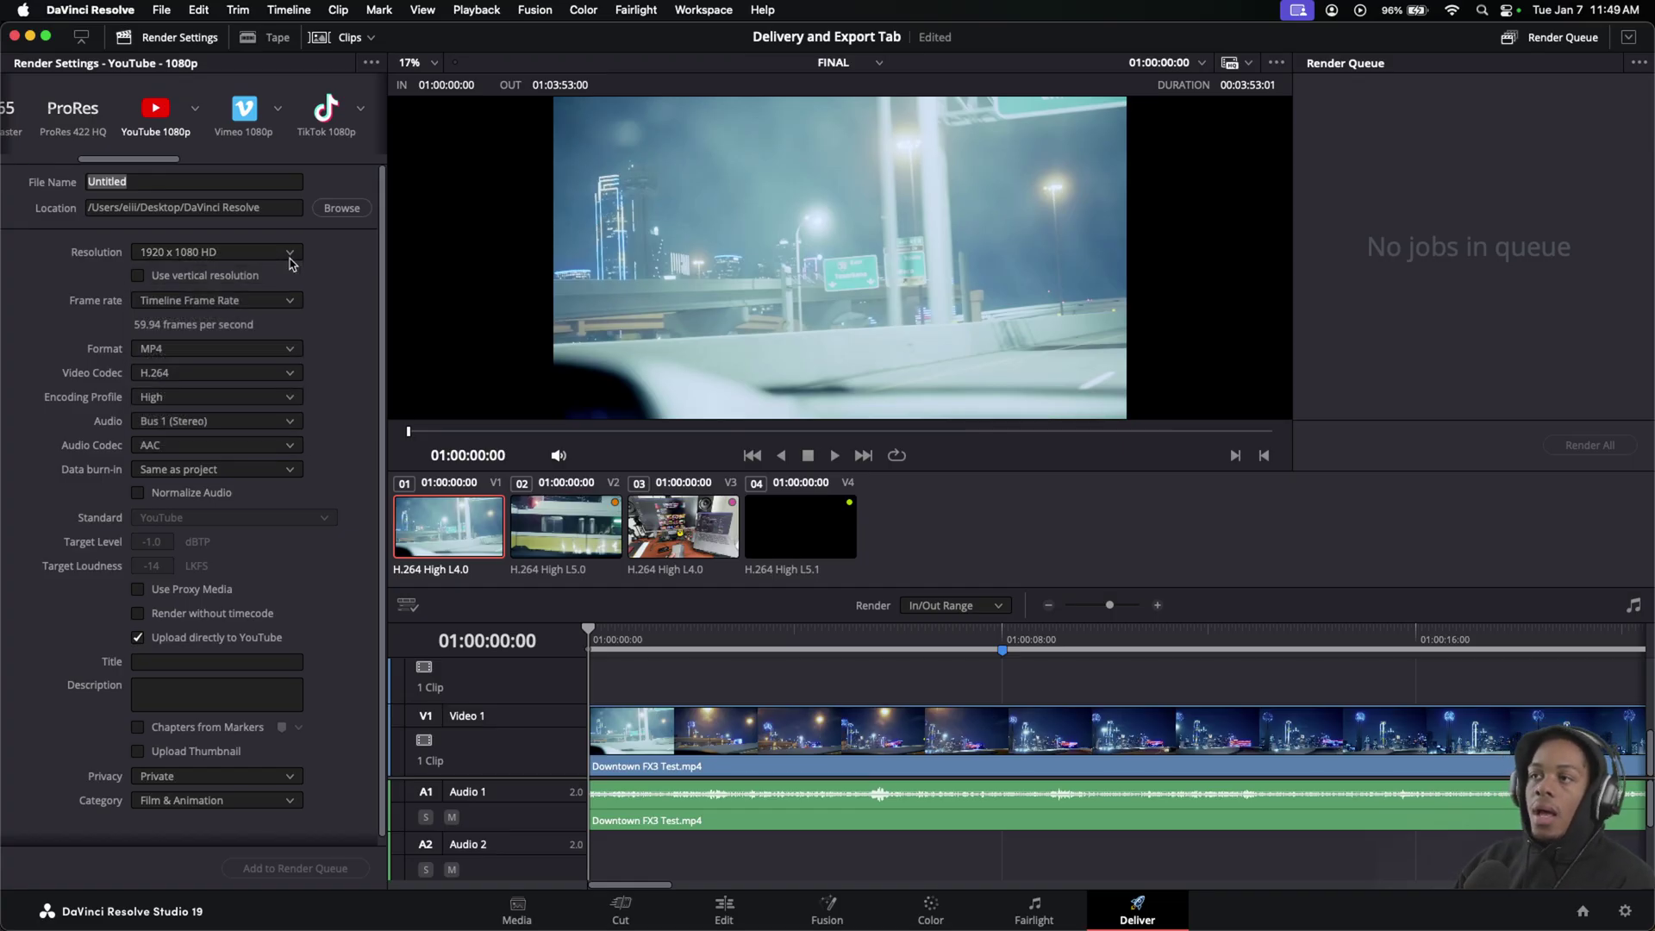
{"action": "left_click", "coordinate": [263, 303]}
{"action": "left_click", "coordinate": [328, 305]}
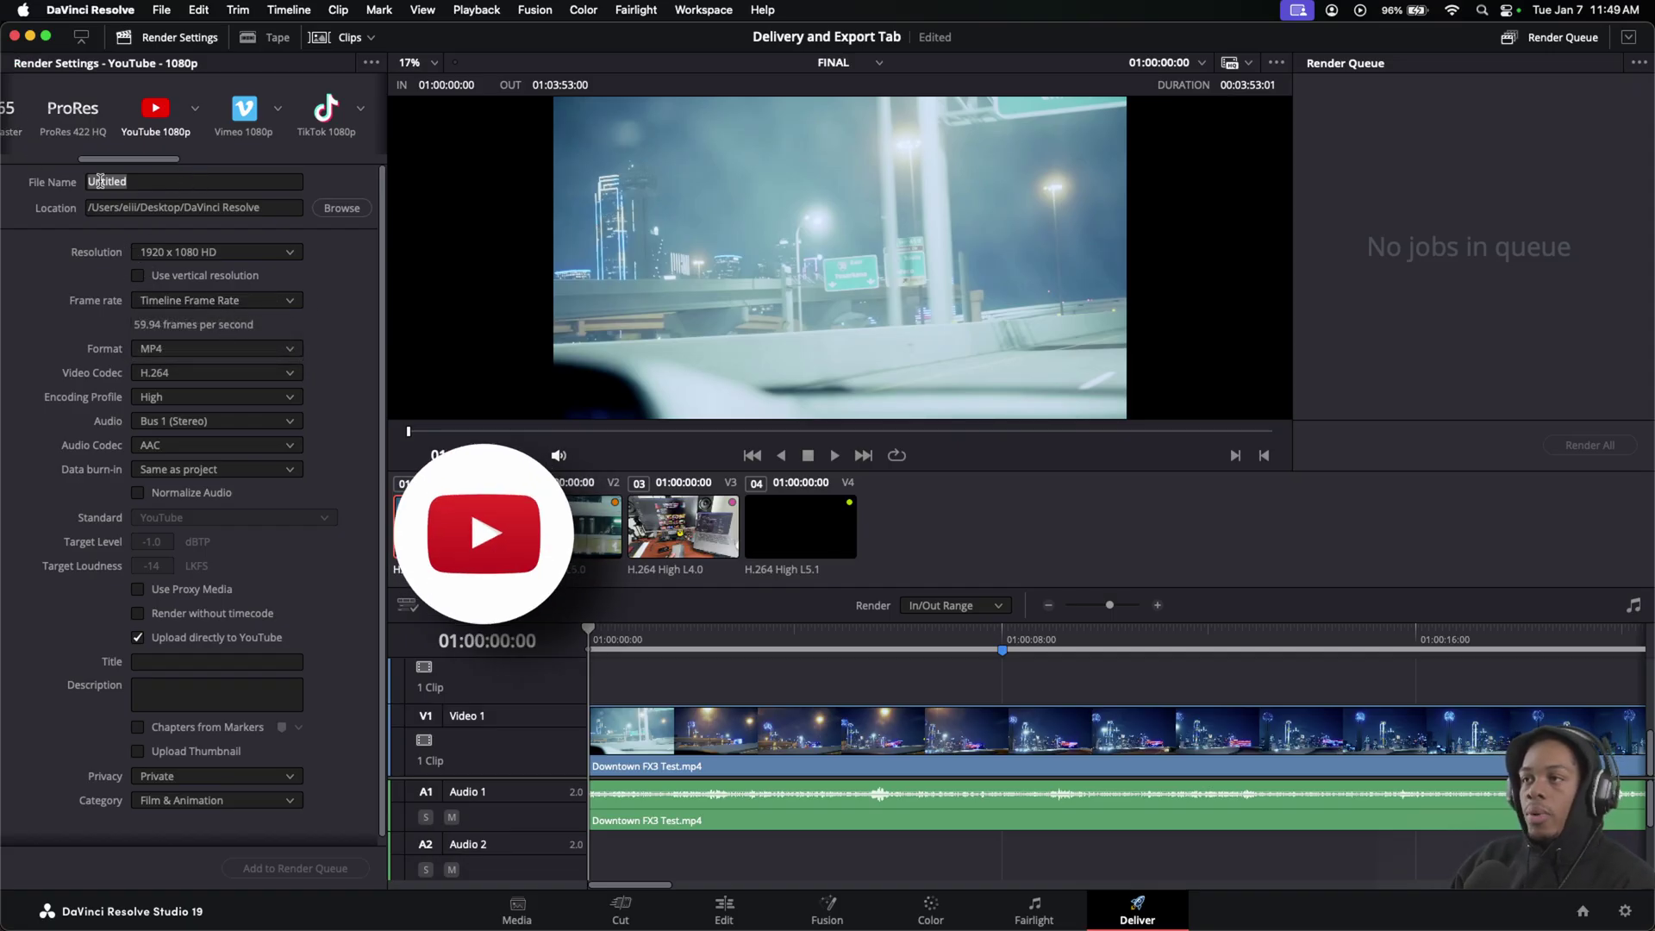
{"action": "left_click_drag", "start_coordinate": [109, 160], "coordinate": [152, 160]}
{"action": "left_click", "coordinate": [42, 112]}
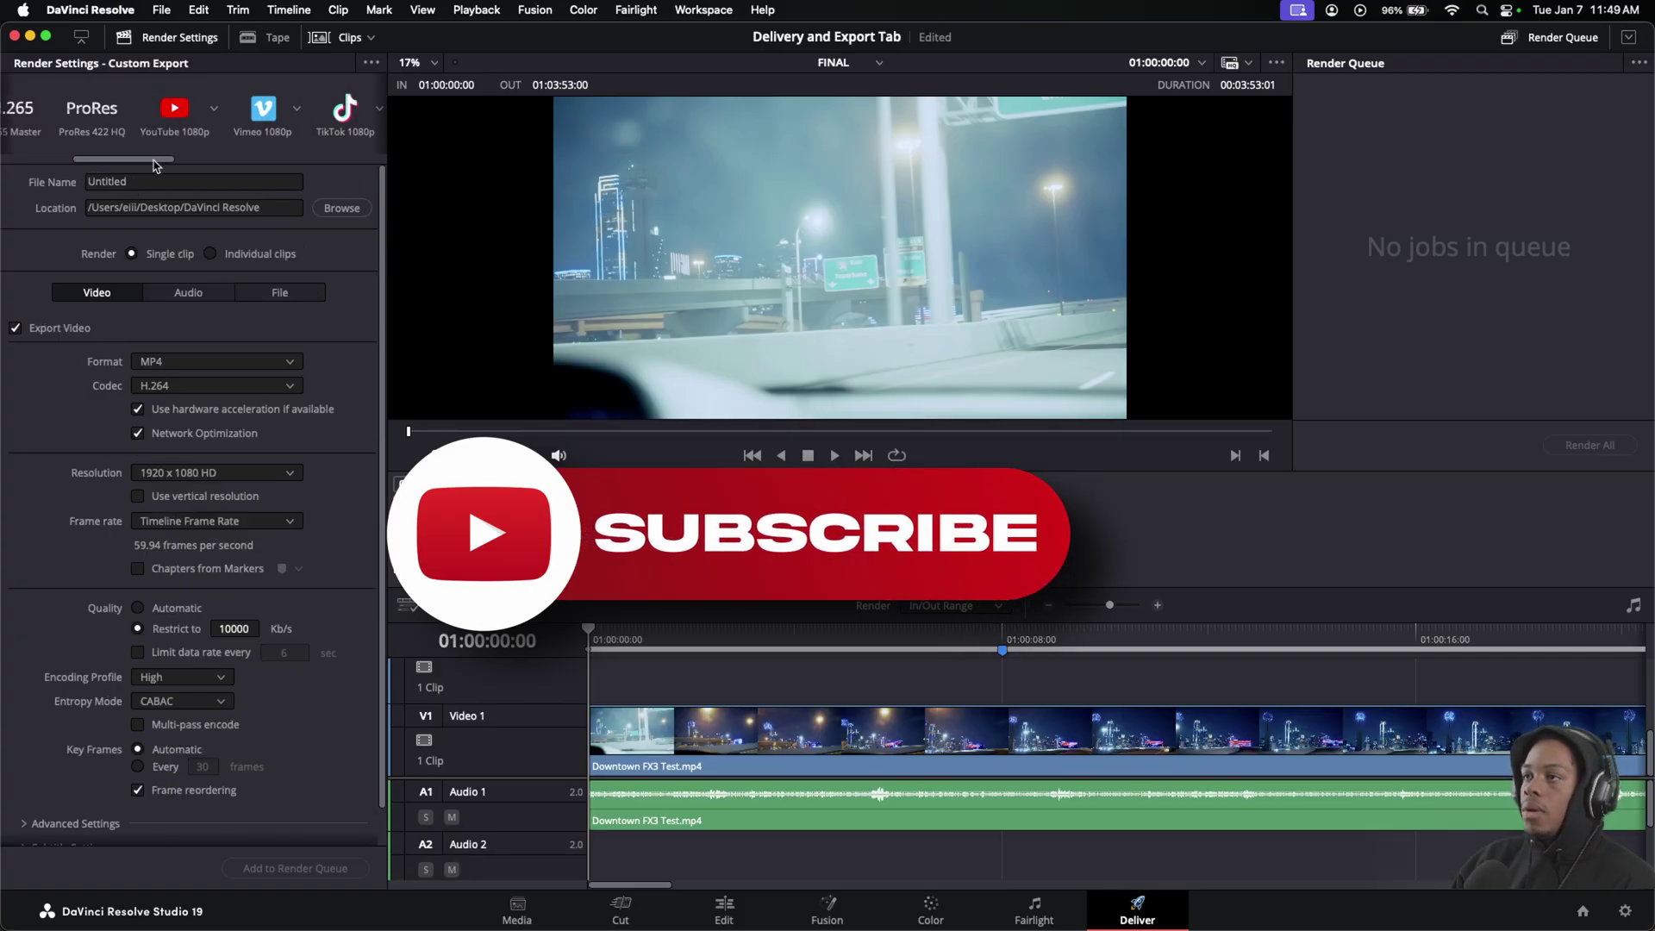
{"action": "left_click", "coordinate": [168, 110]}
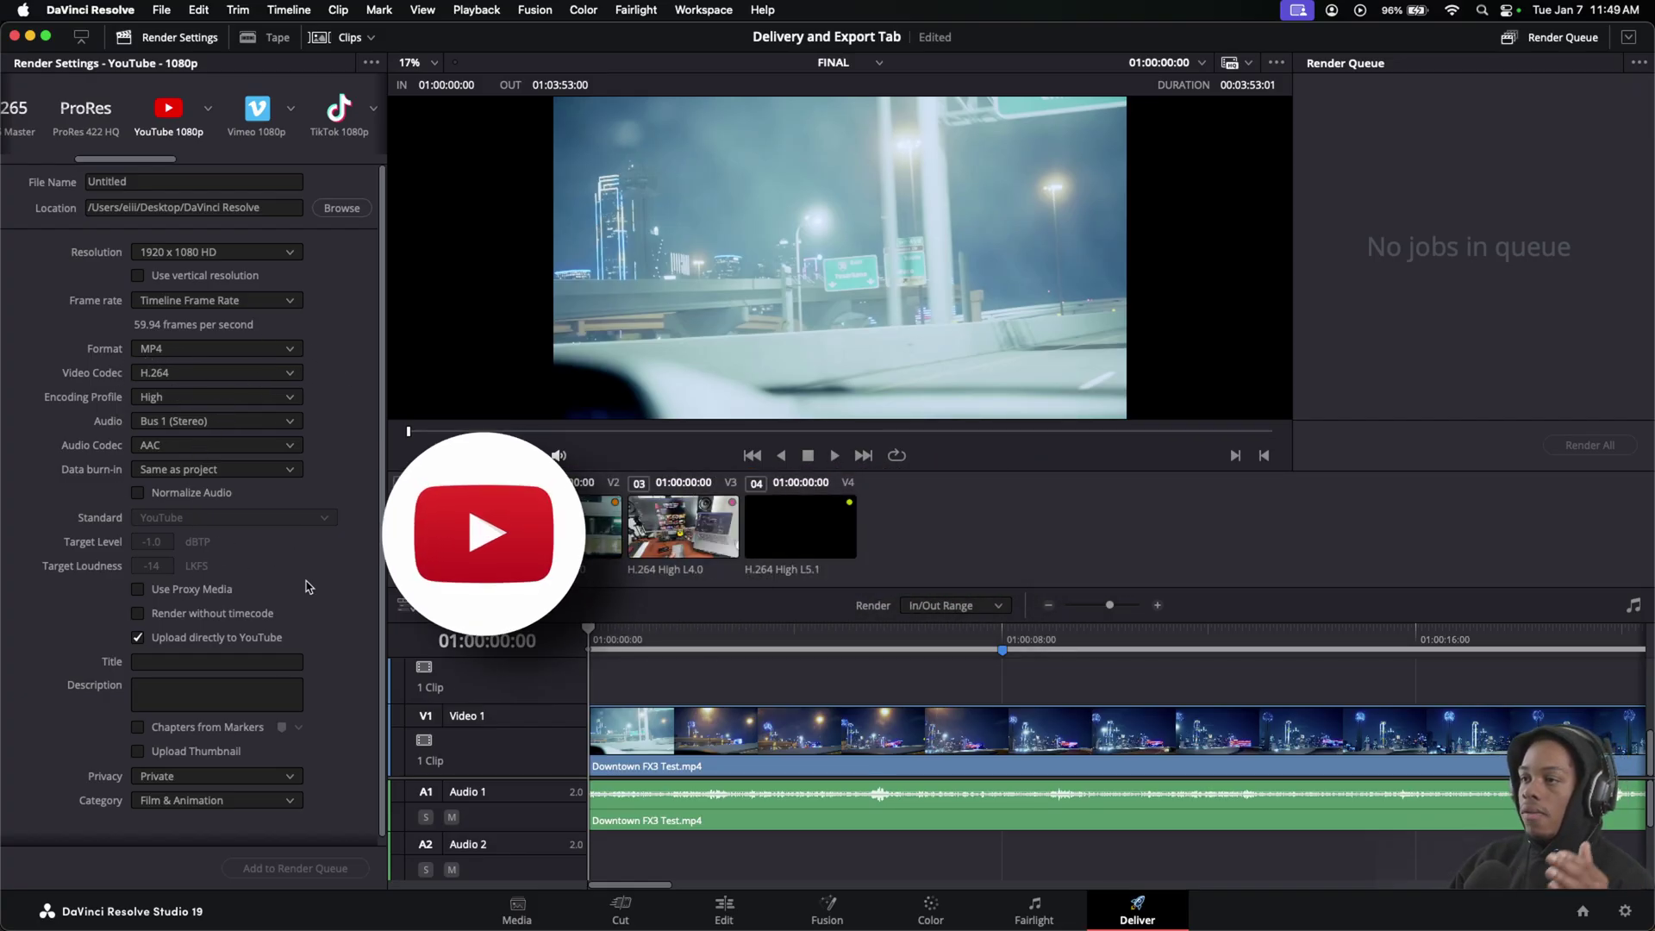
{"action": "left_click", "coordinate": [247, 351]}
Step: Switch the format to QuickTime and back to MP4, keeping Bus 1 (Stereo) as audio source
{"action": "left_click", "coordinate": [249, 351]}
{"action": "left_click", "coordinate": [250, 351]}
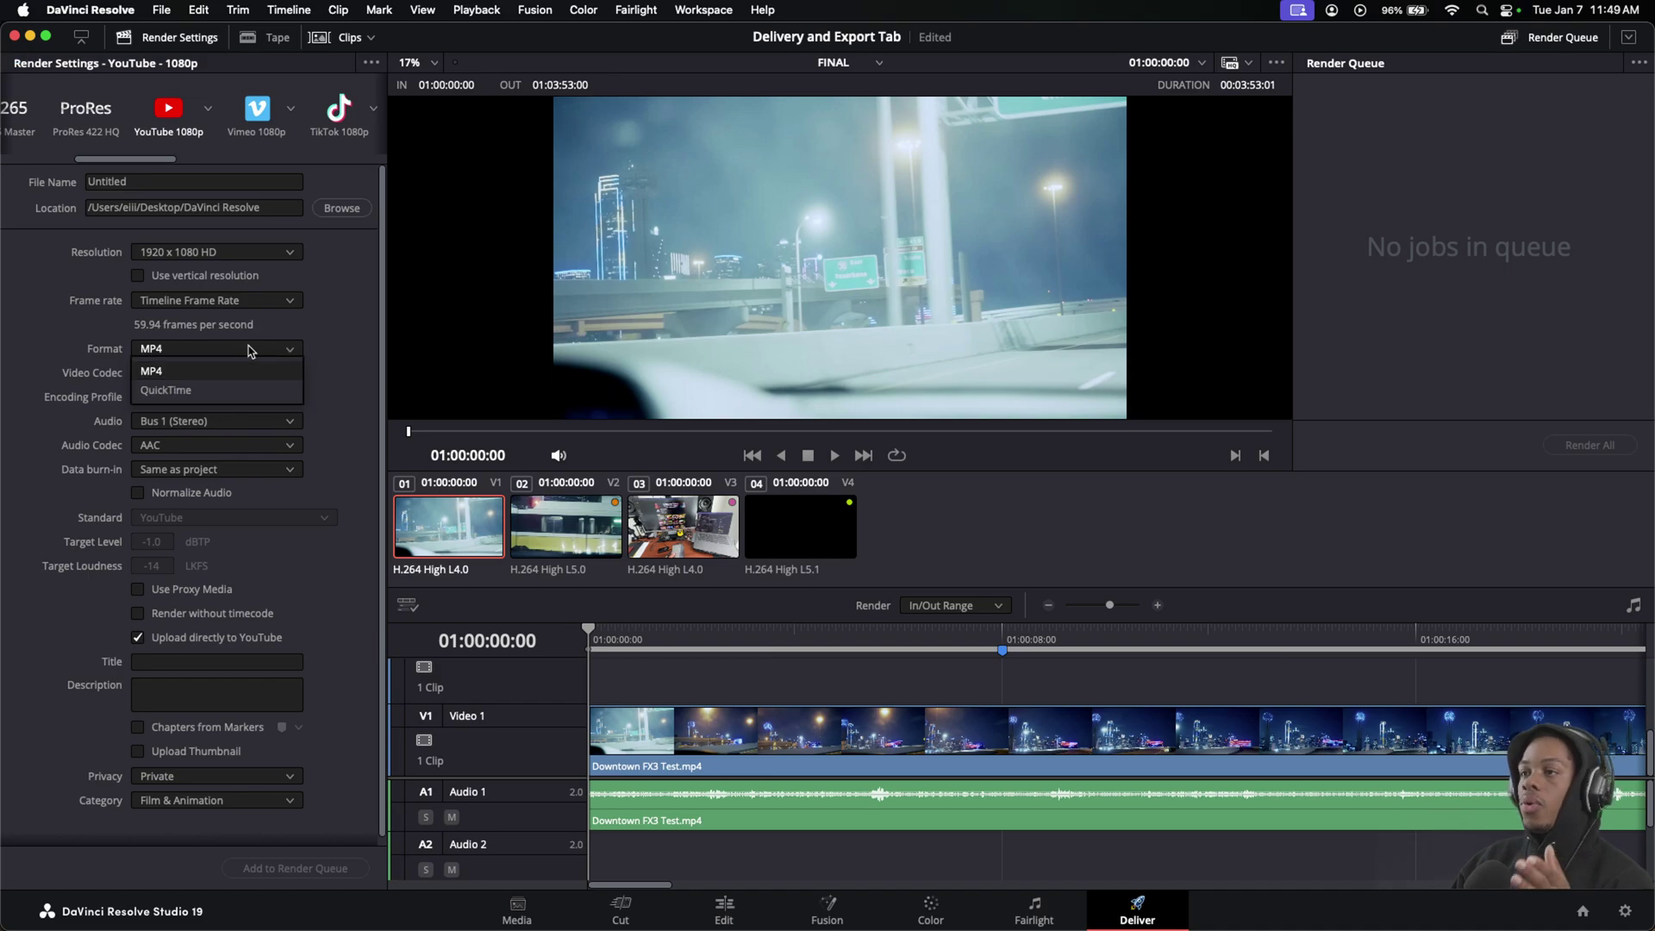
{"action": "left_click", "coordinate": [229, 389]}
{"action": "left_click", "coordinate": [250, 350]}
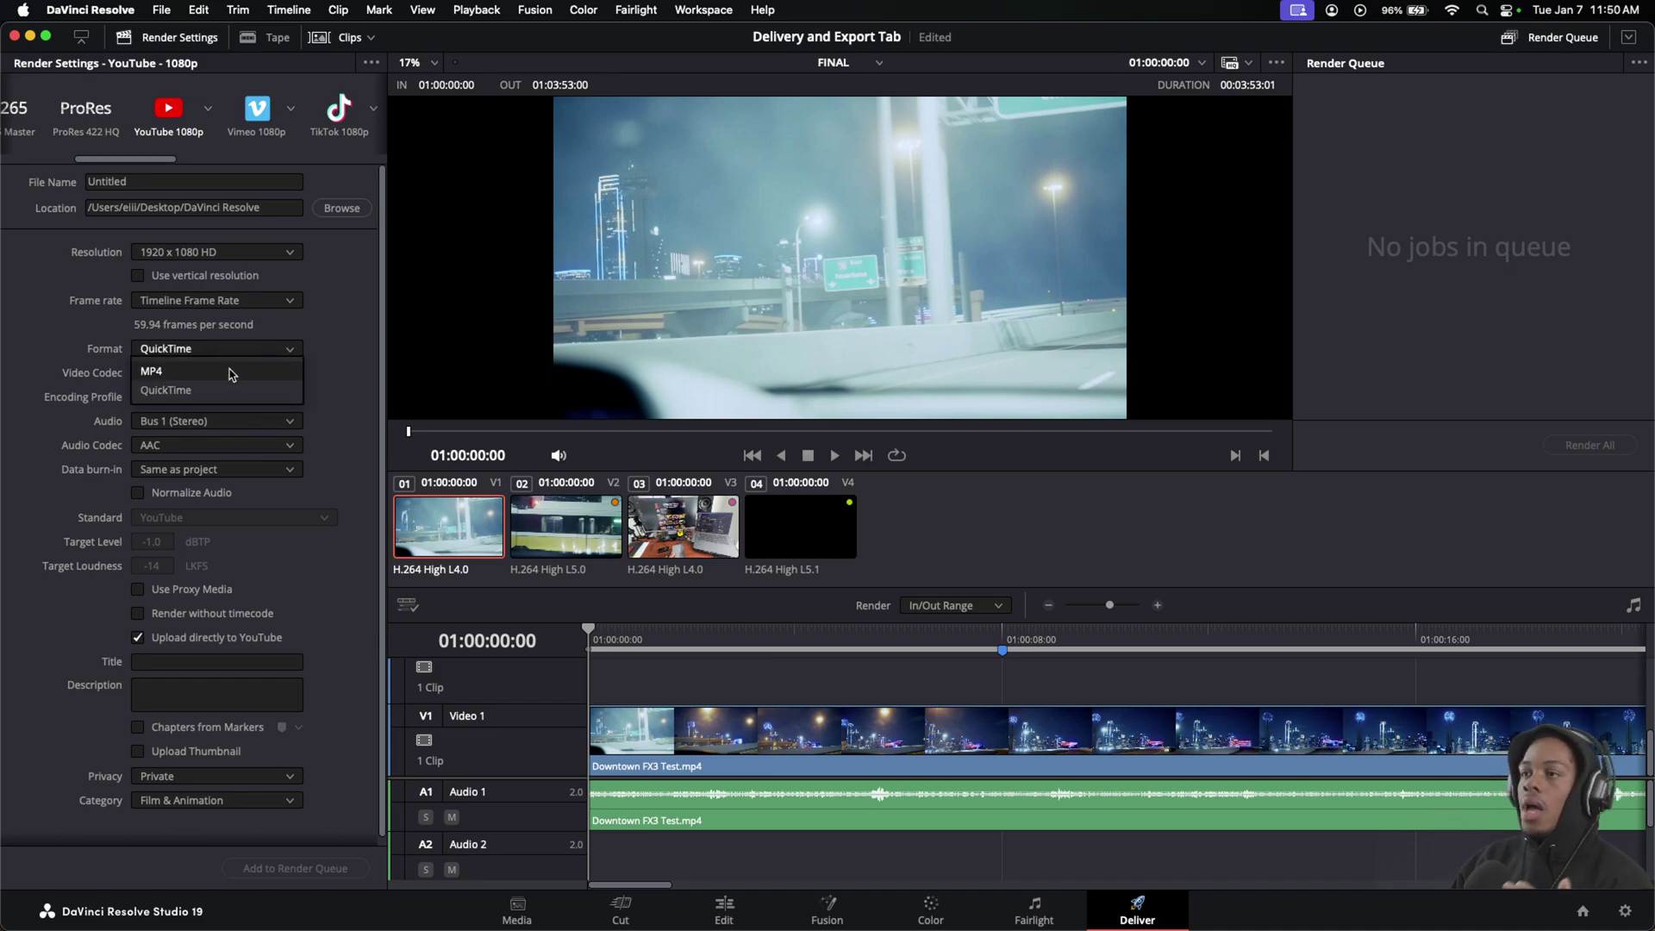
{"action": "left_click", "coordinate": [231, 372]}
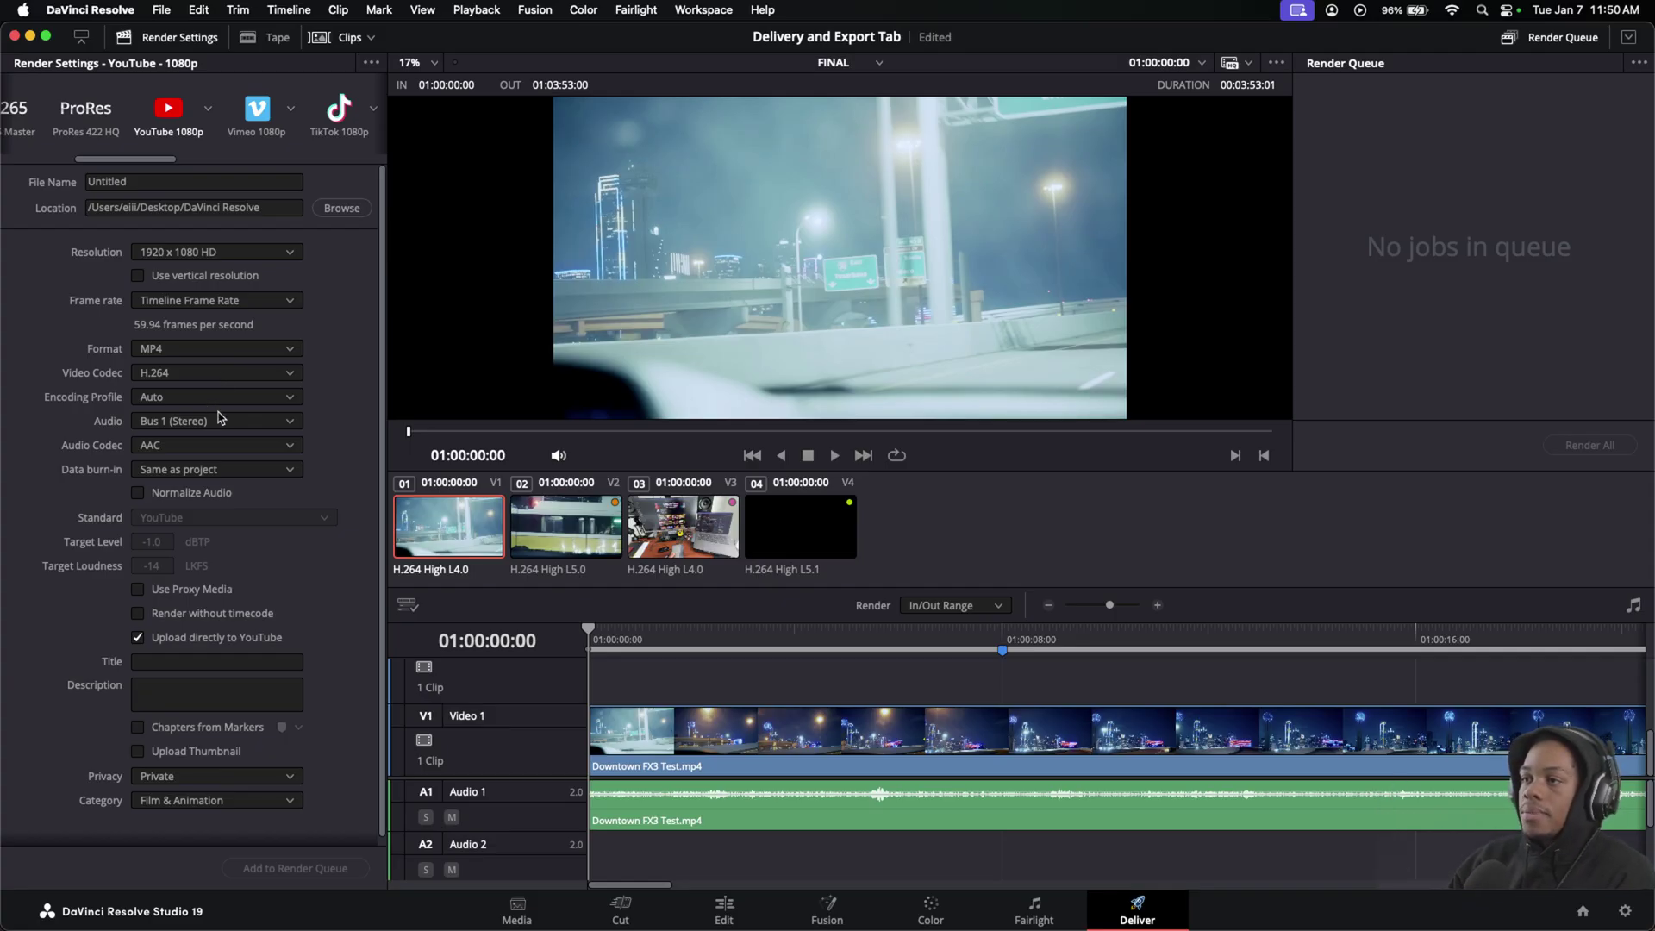
{"action": "left_click", "coordinate": [255, 426]}
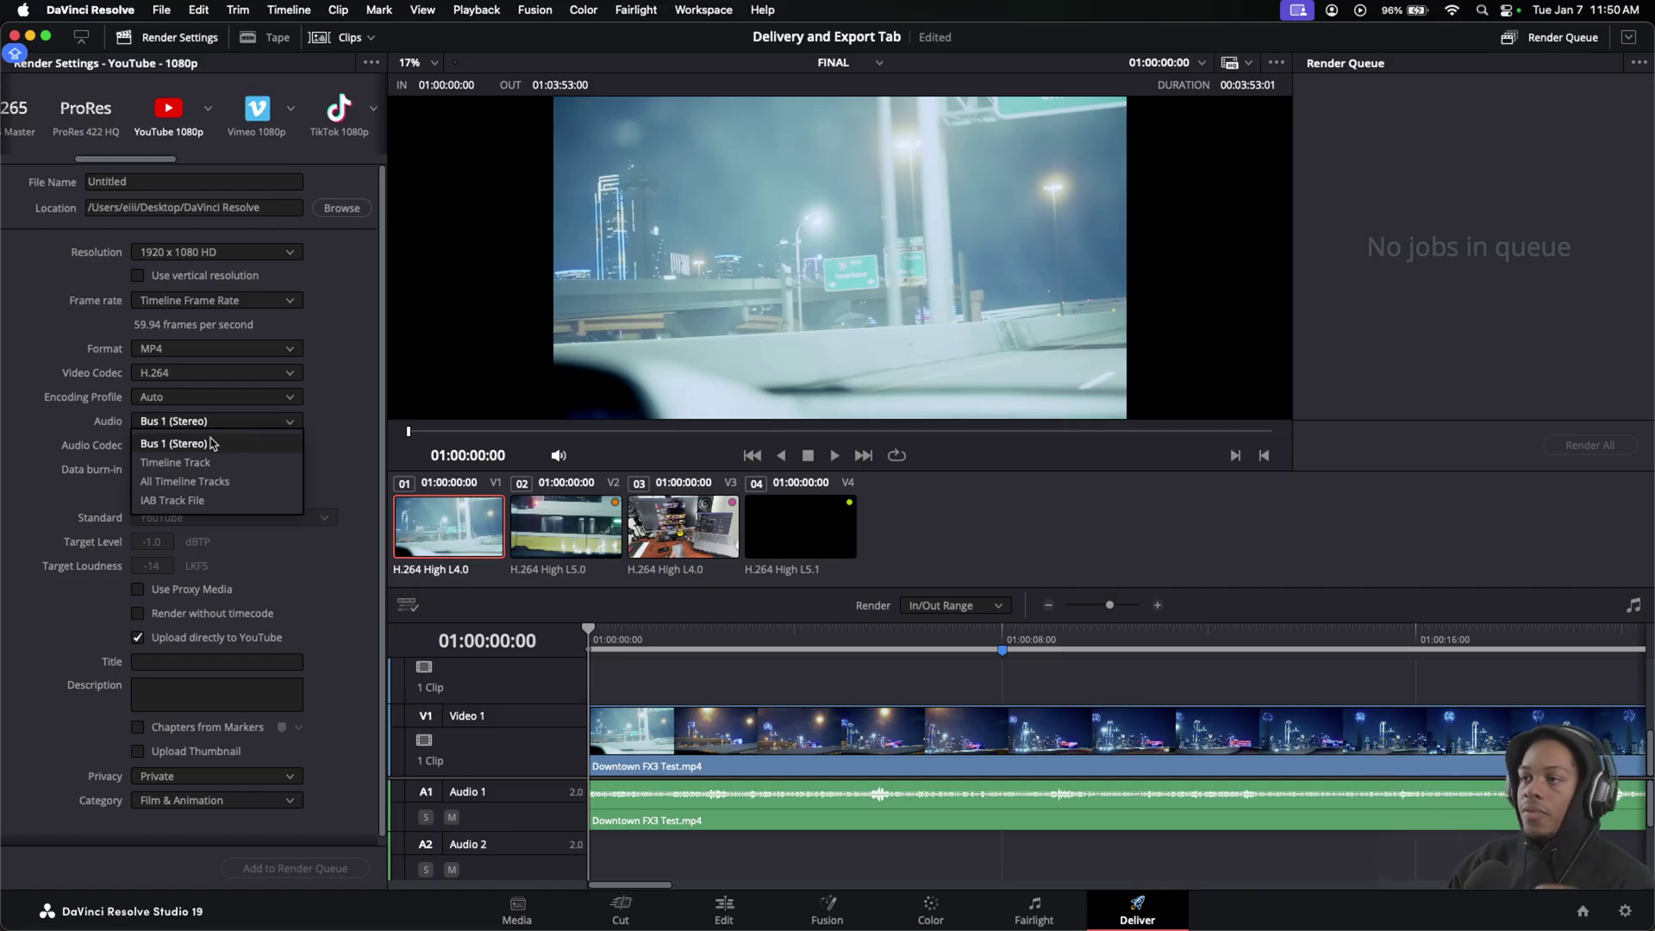
{"action": "left_click", "coordinate": [187, 445]}
Step: Open the Edit page's audio mixer, then return to Deliver and check the audio source choices
{"action": "left_click", "coordinate": [727, 912]}
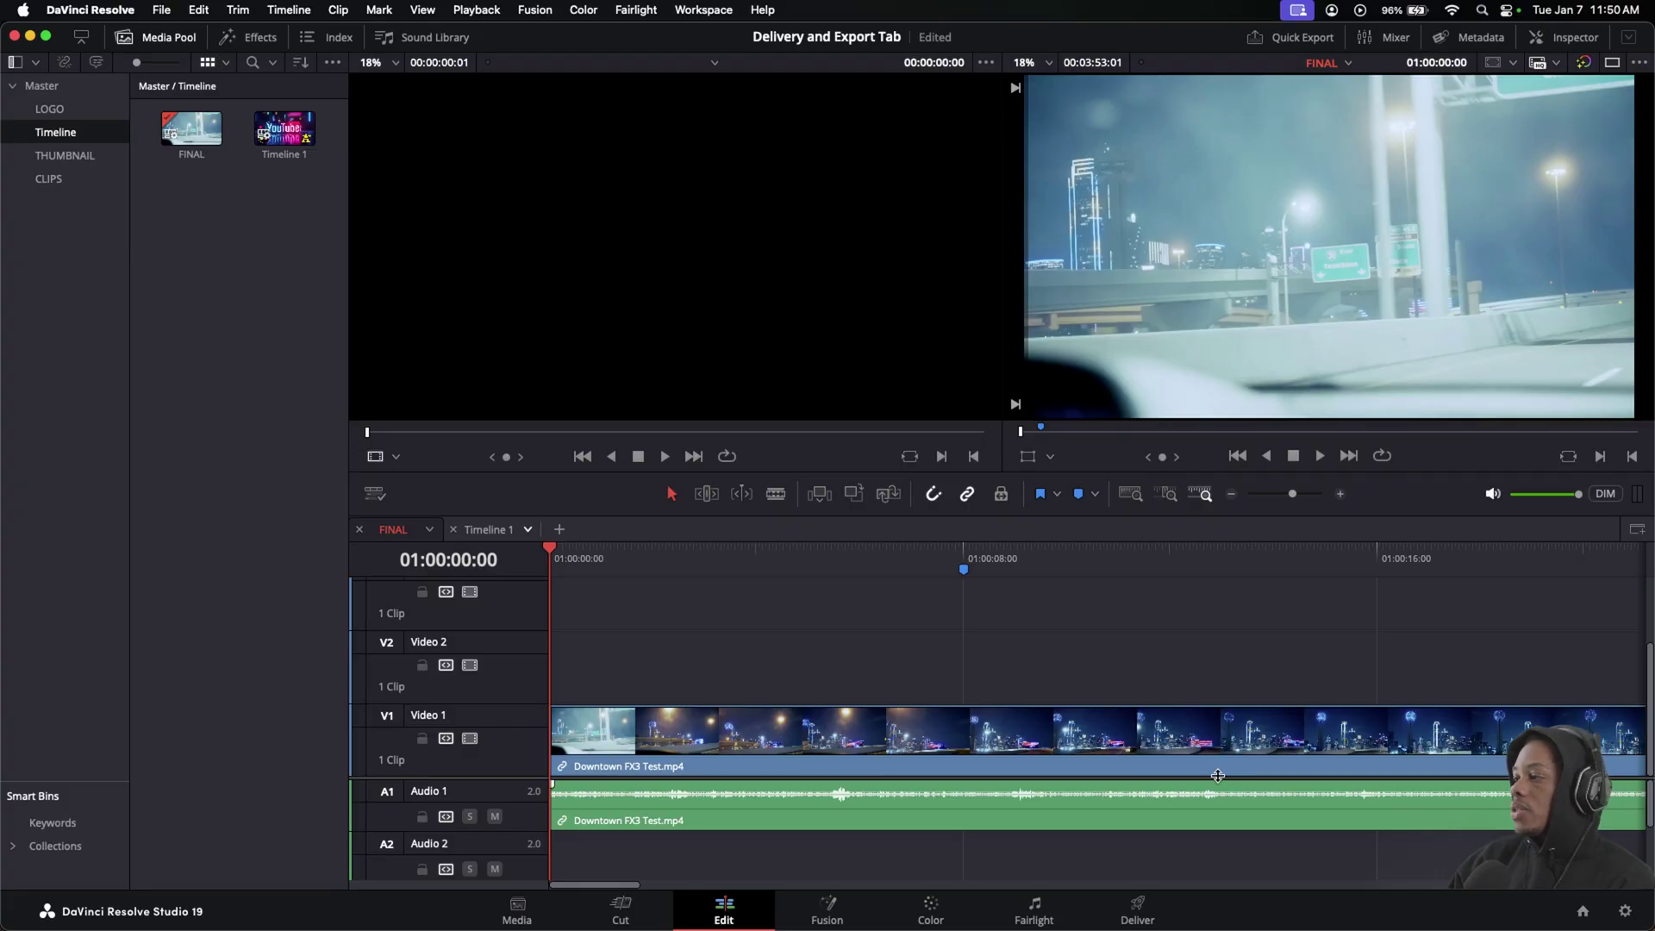
{"action": "left_click", "coordinate": [1383, 37]}
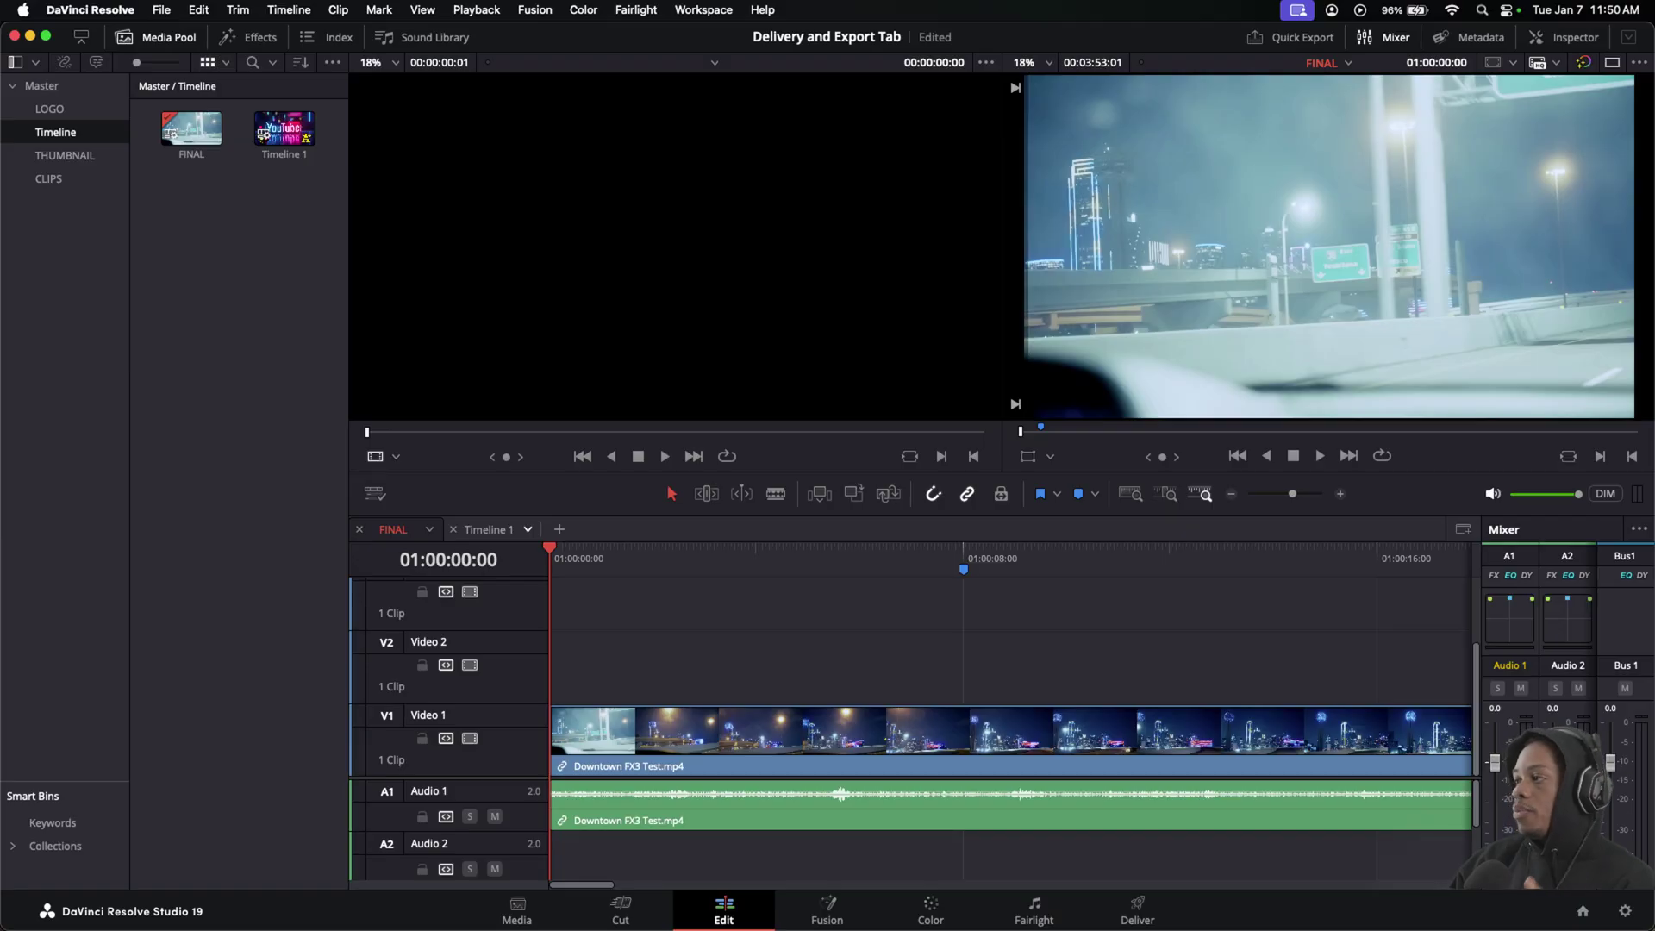
{"action": "left_click", "coordinate": [1158, 912]}
{"action": "left_click", "coordinate": [165, 441]}
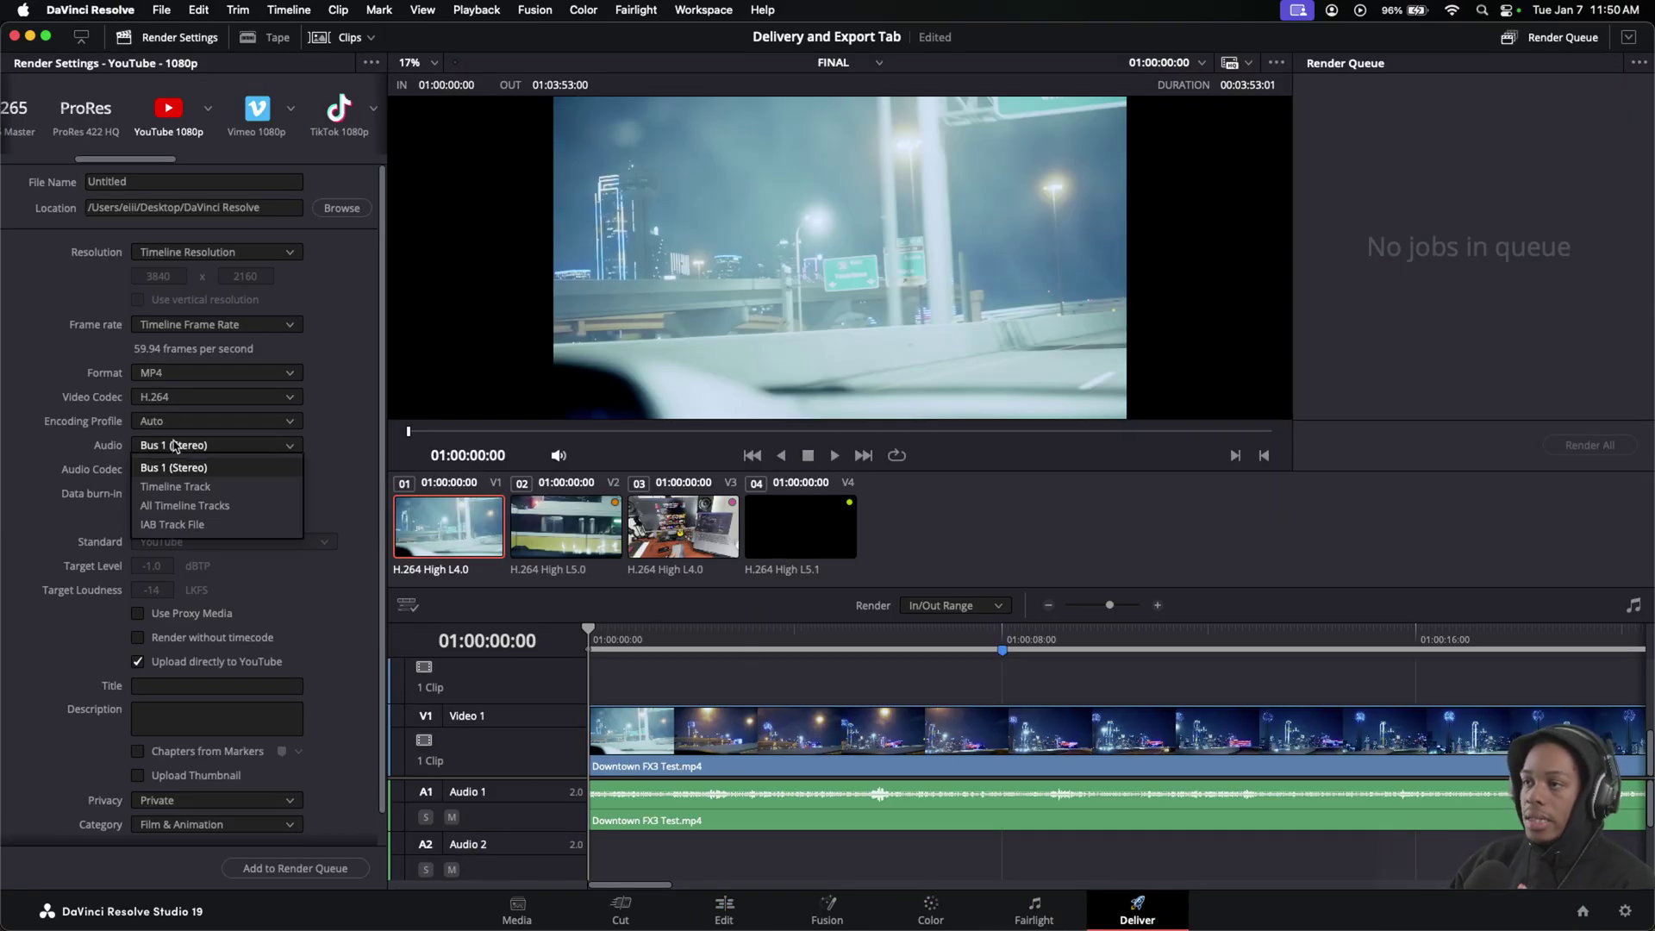
{"action": "left_click", "coordinate": [193, 487]}
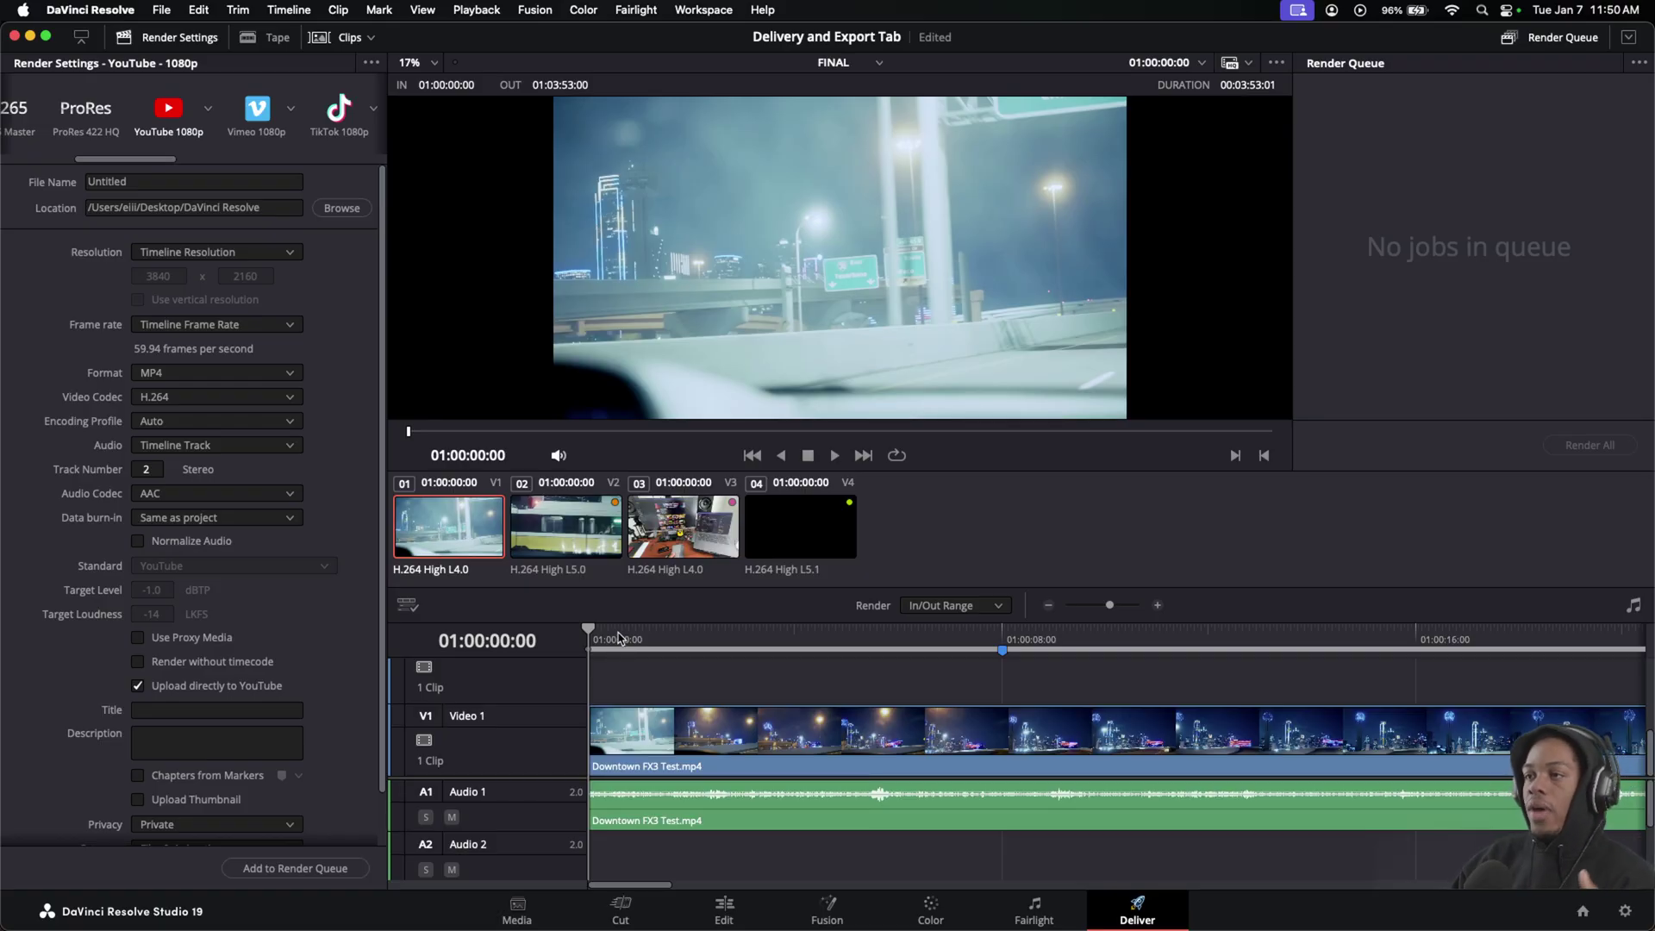
{"action": "left_click", "coordinate": [186, 443]}
{"action": "left_click", "coordinate": [193, 468]}
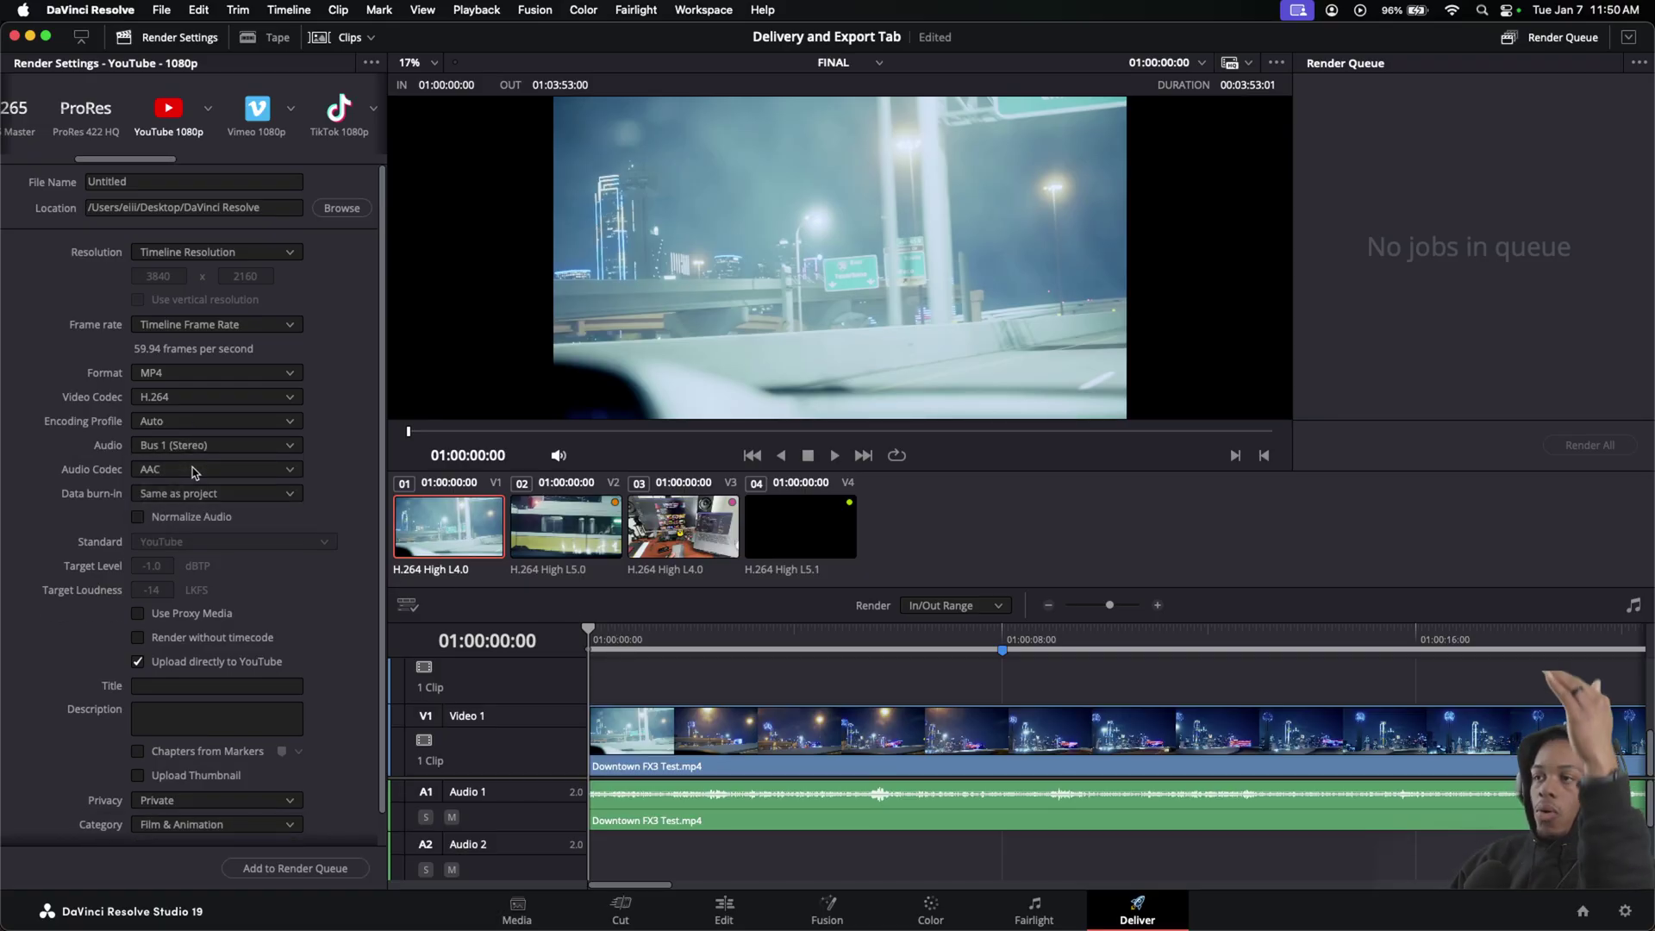
{"action": "left_click", "coordinate": [193, 494]}
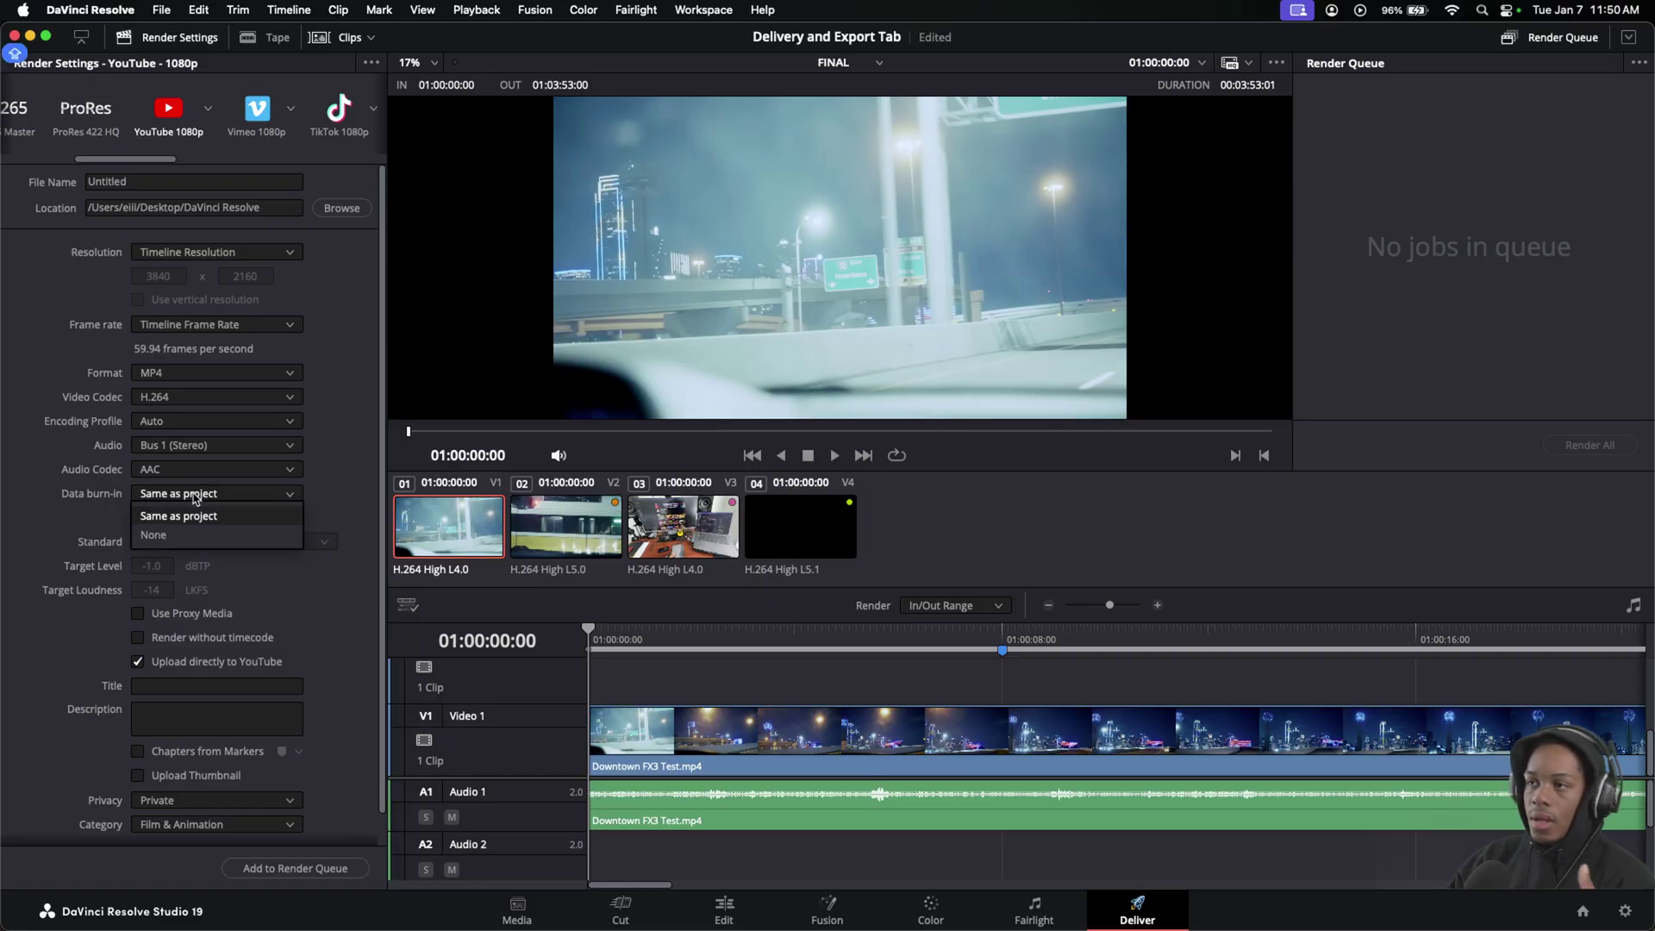
{"action": "left_click", "coordinate": [290, 627]}
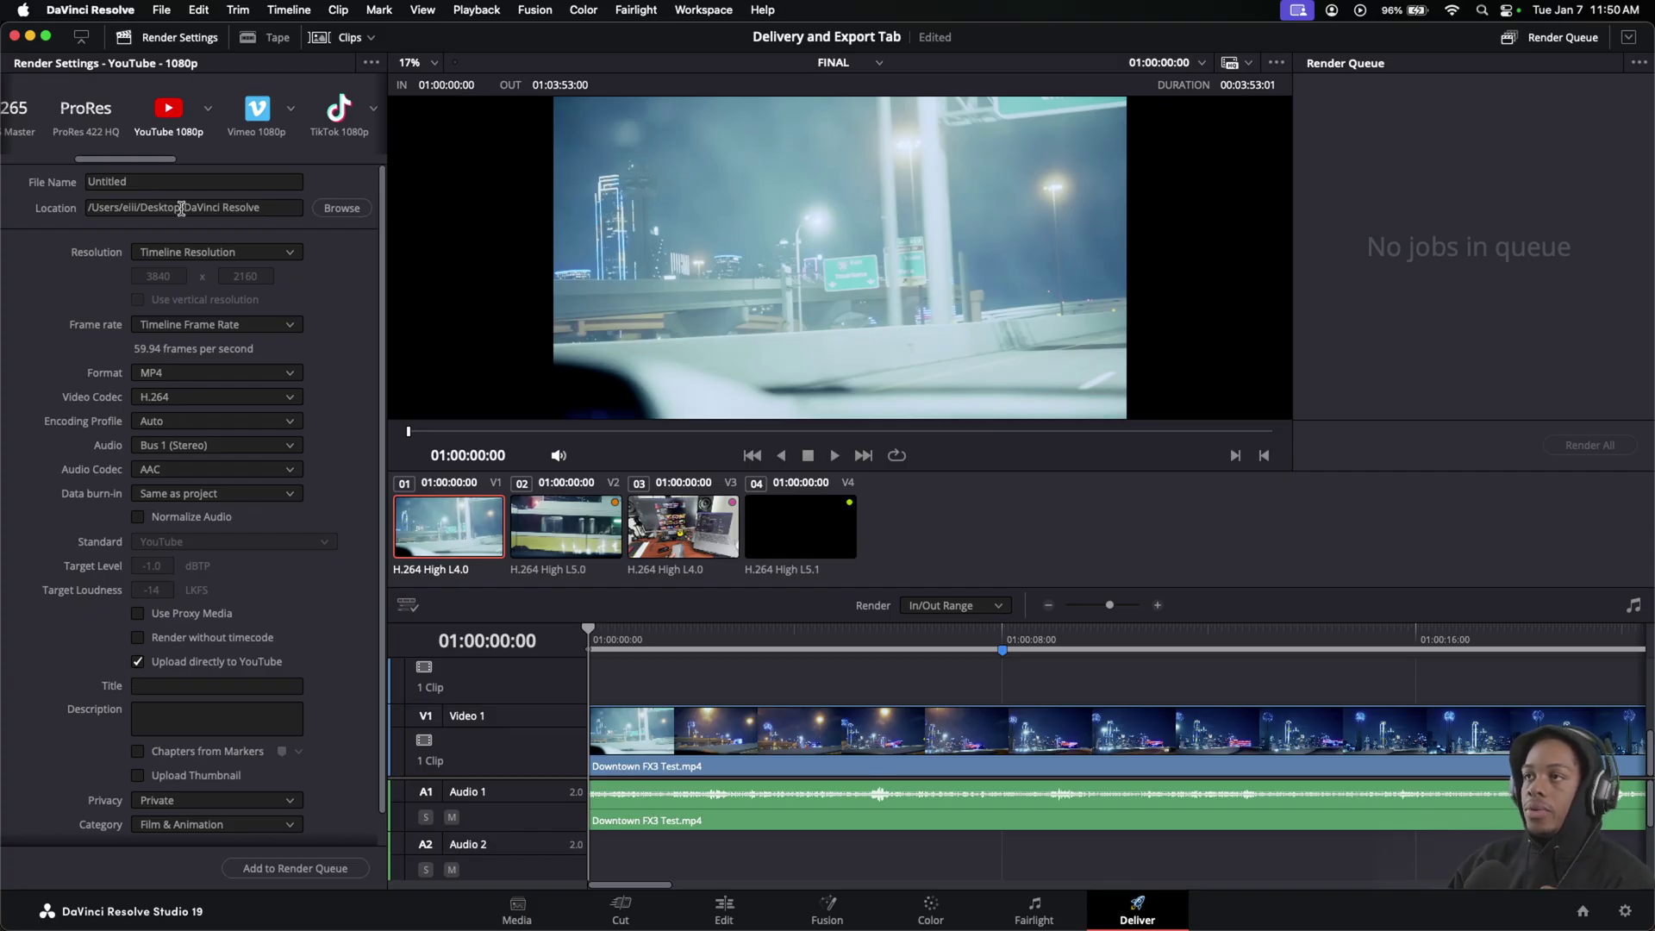
{"action": "left_click", "coordinate": [91, 10]}
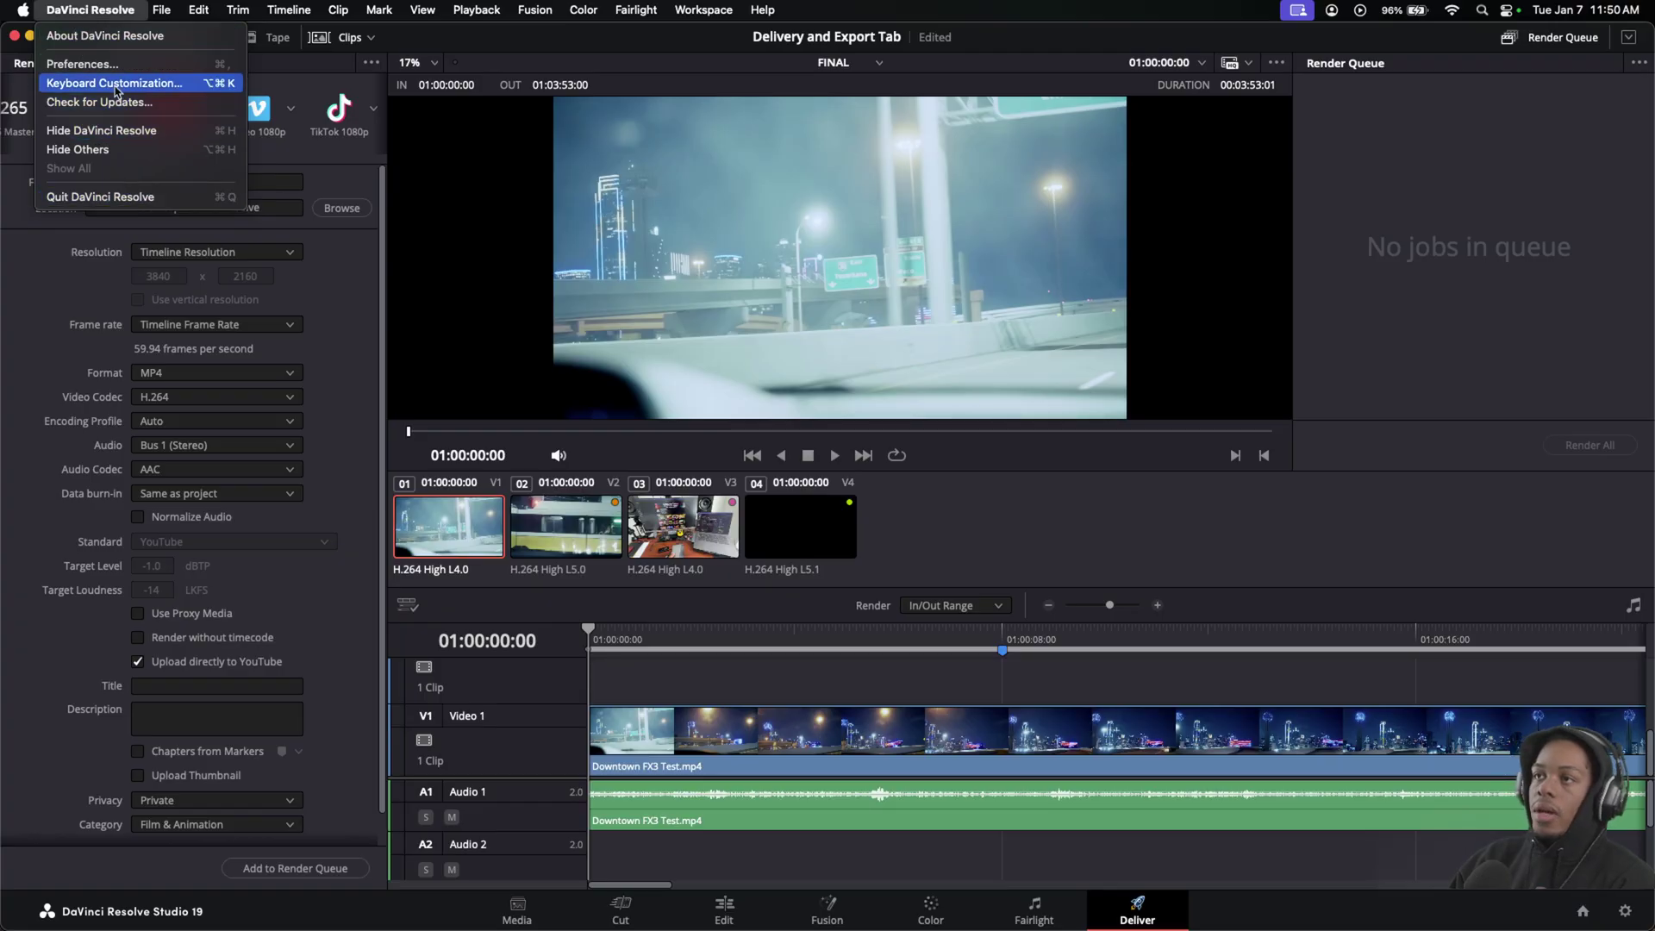
{"action": "left_click", "coordinate": [91, 64]}
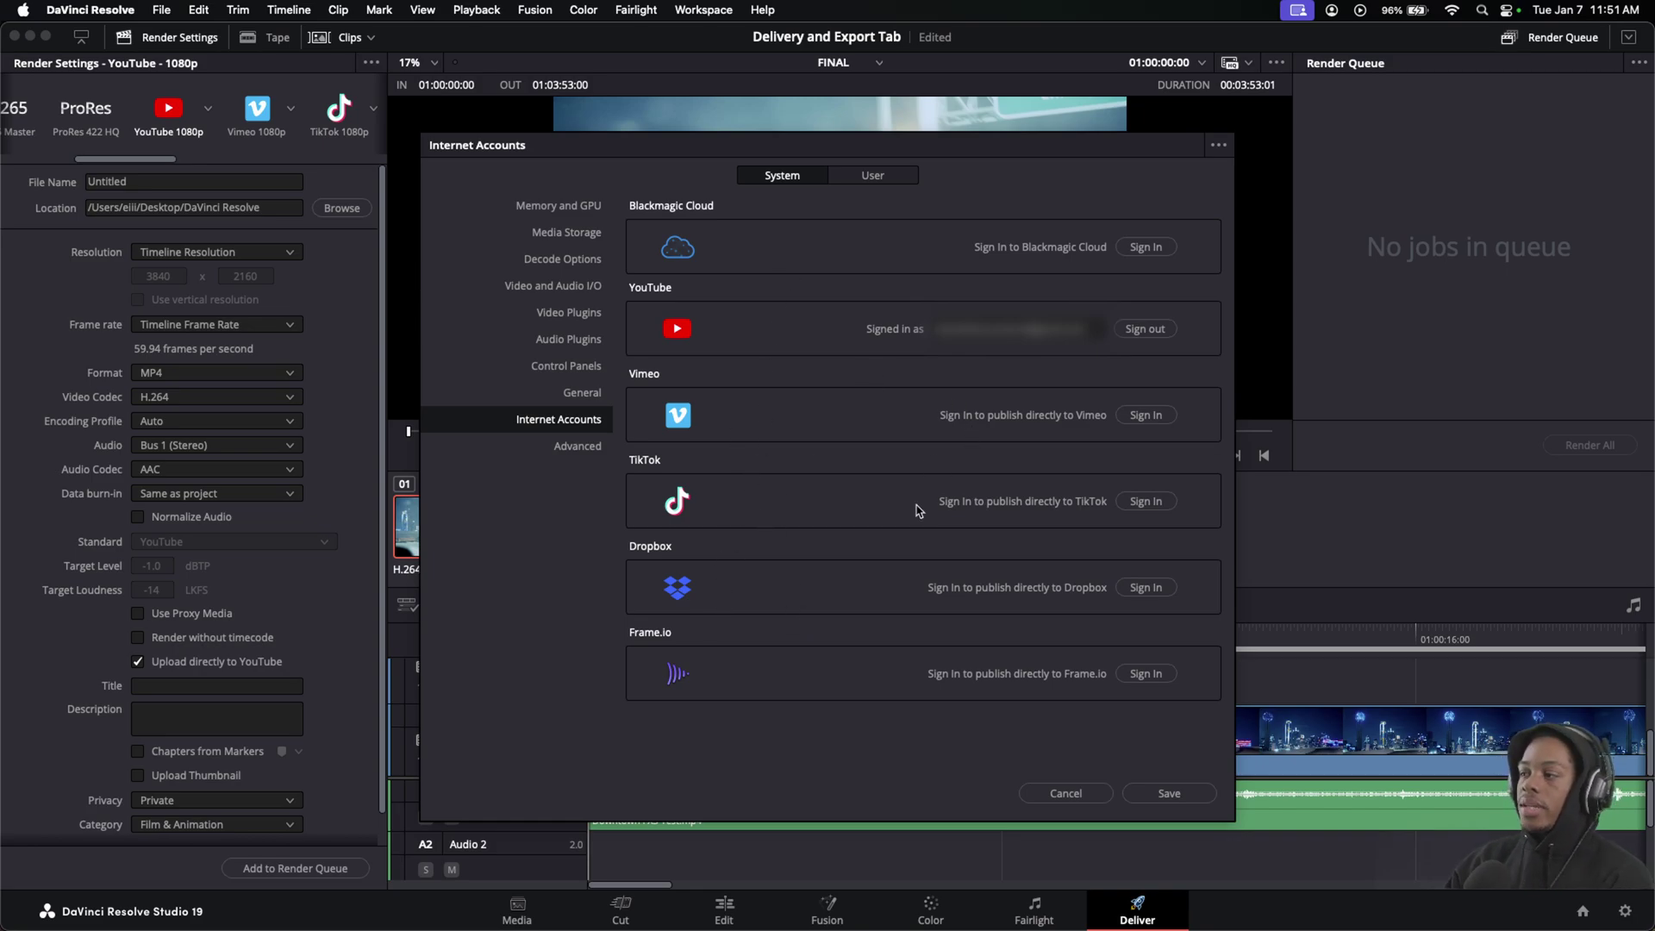
{"action": "left_click", "coordinate": [1065, 793]}
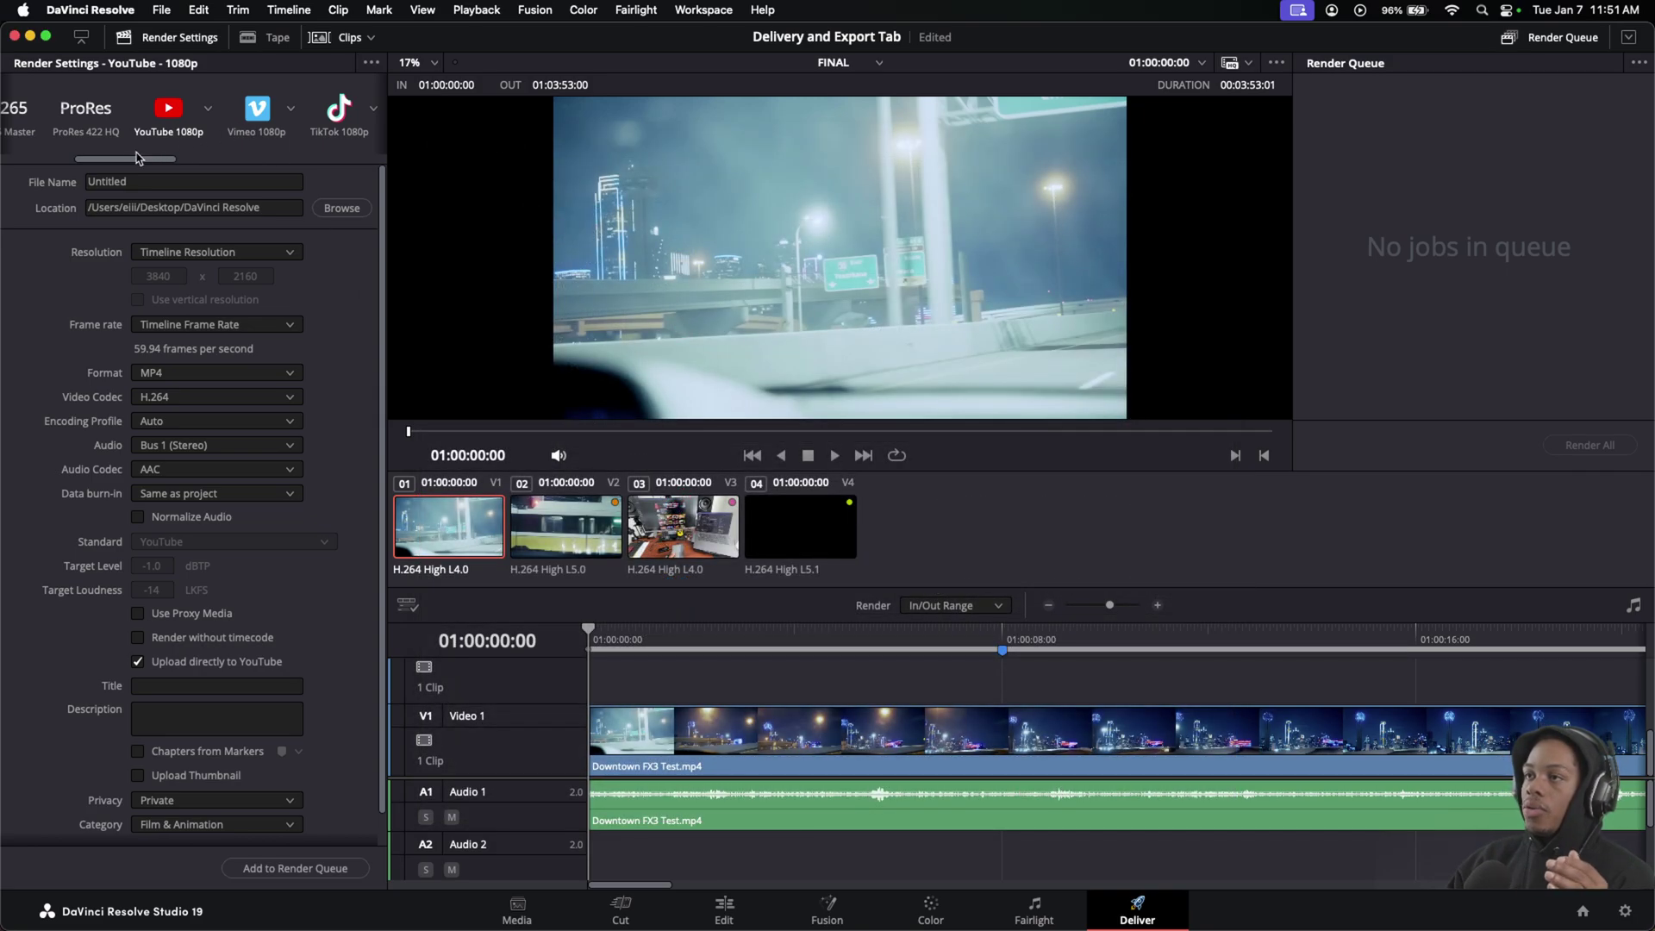
Step: Scroll down to the YouTube upload options and enable Chapters from Markers
{"action": "mouse_move", "coordinate": [138, 158]}
{"action": "left_mouse_down"}
{"action": "mouse_move", "coordinate": [343, 169]}
{"action": "mouse_move", "coordinate": [126, 162]}
{"action": "left_mouse_up"}
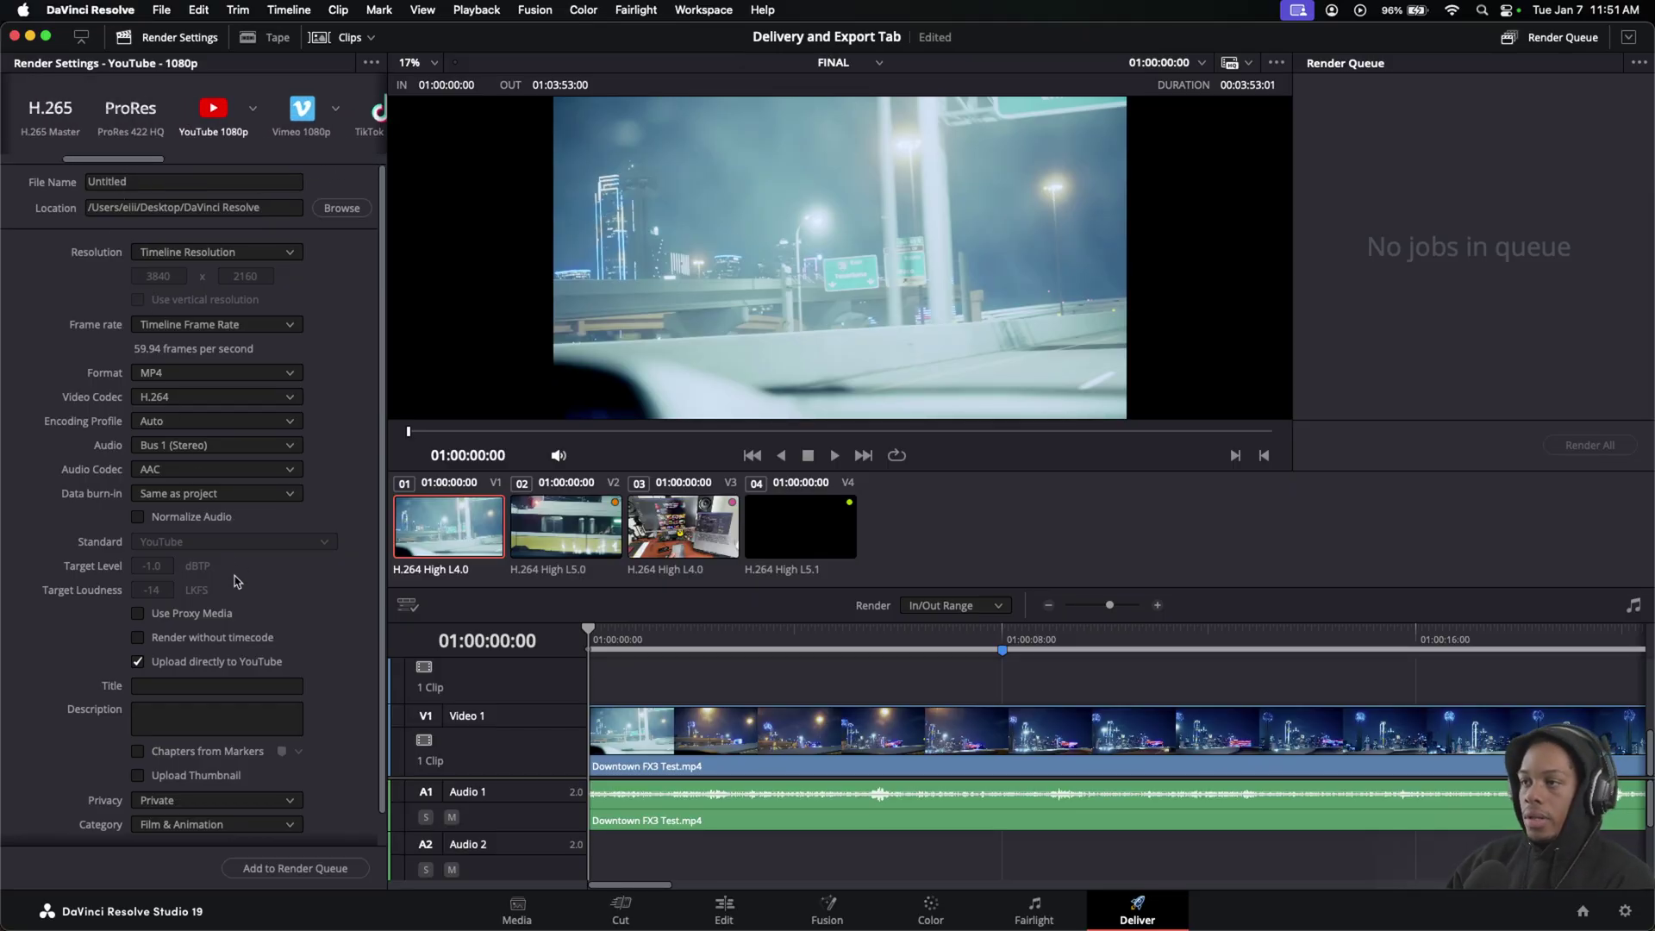
{"action": "scroll", "coordinate": [219, 608], "scroll_direction": "down", "scroll_amount": 2}
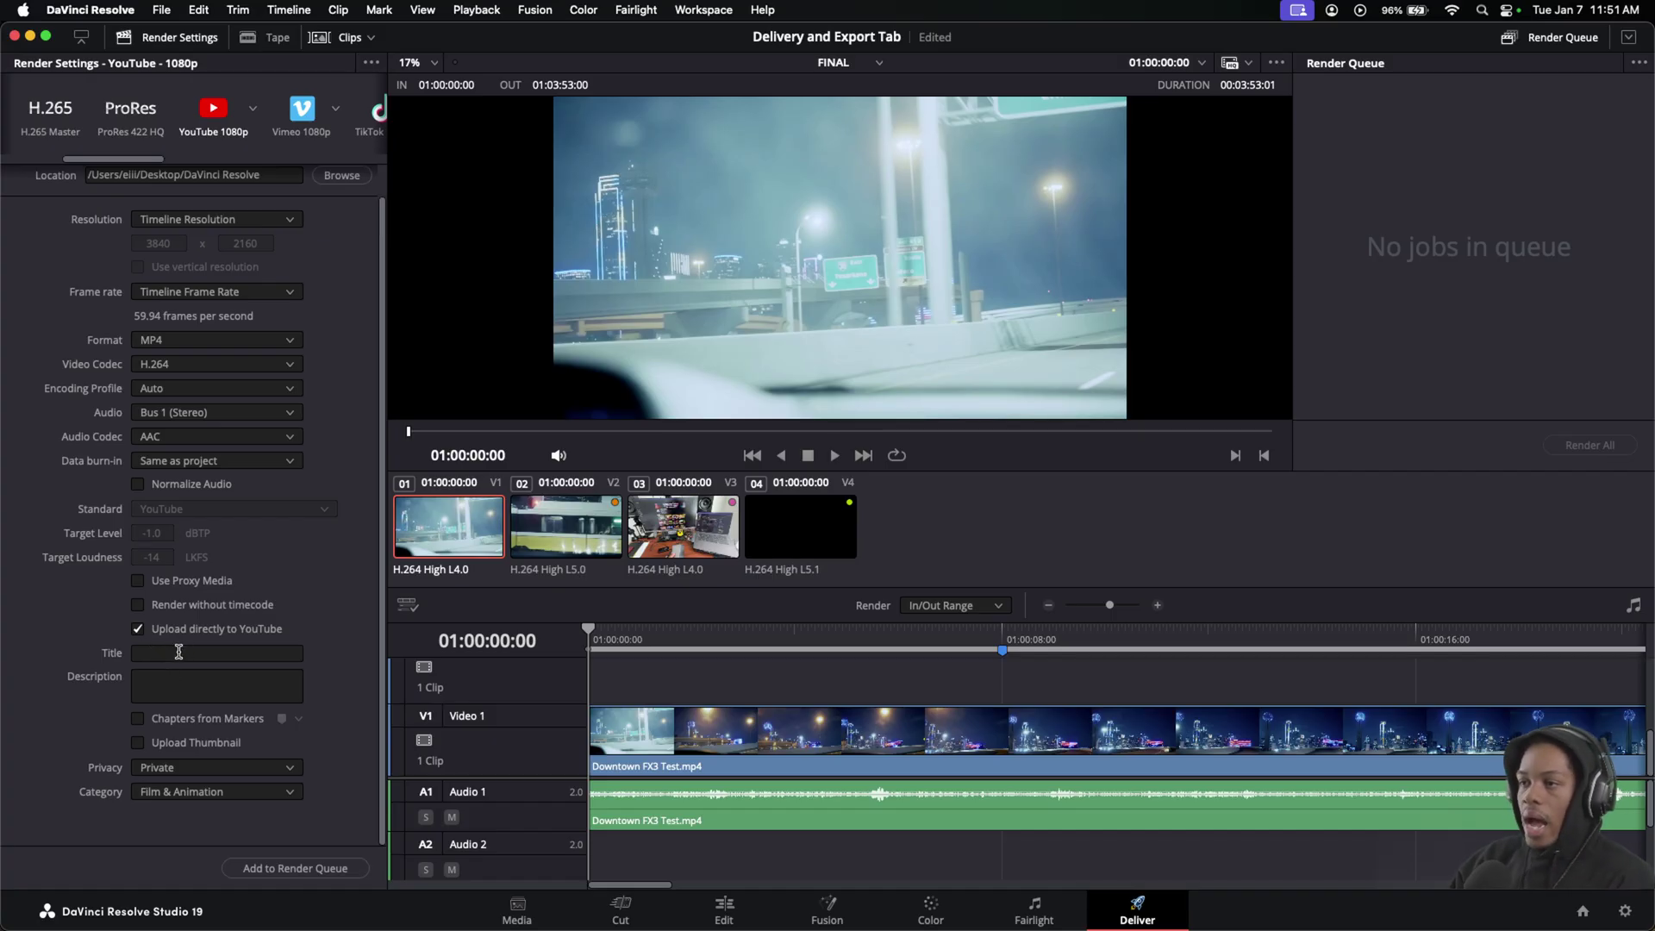
{"action": "left_click", "coordinate": [175, 684]}
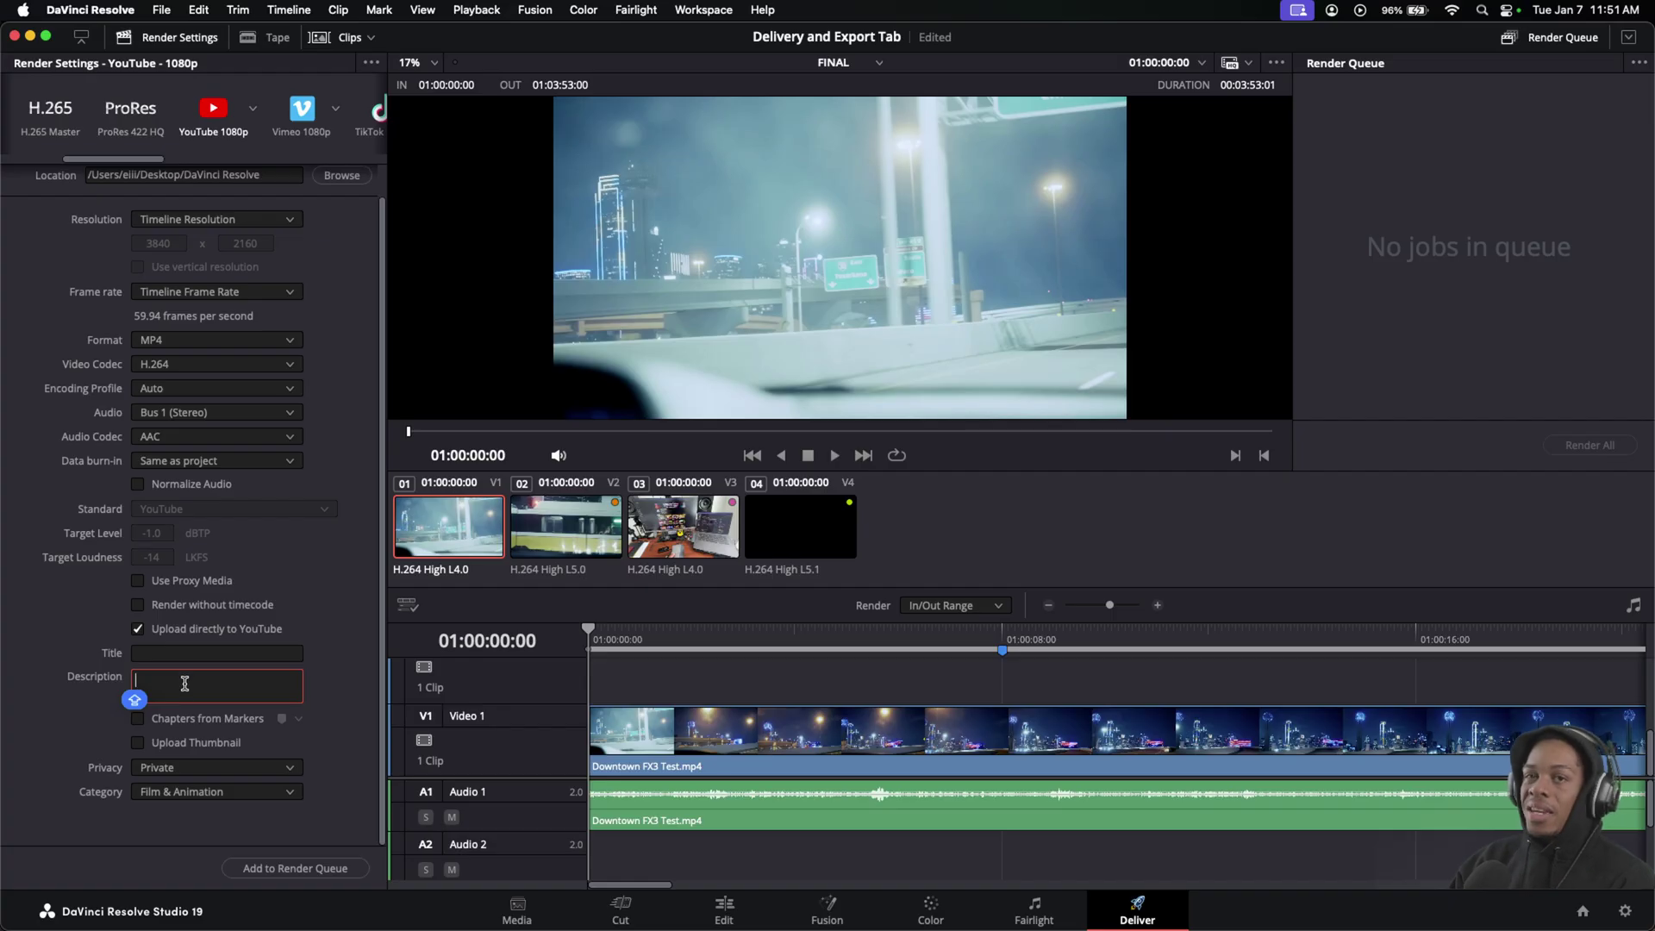
{"action": "left_click", "coordinate": [140, 721]}
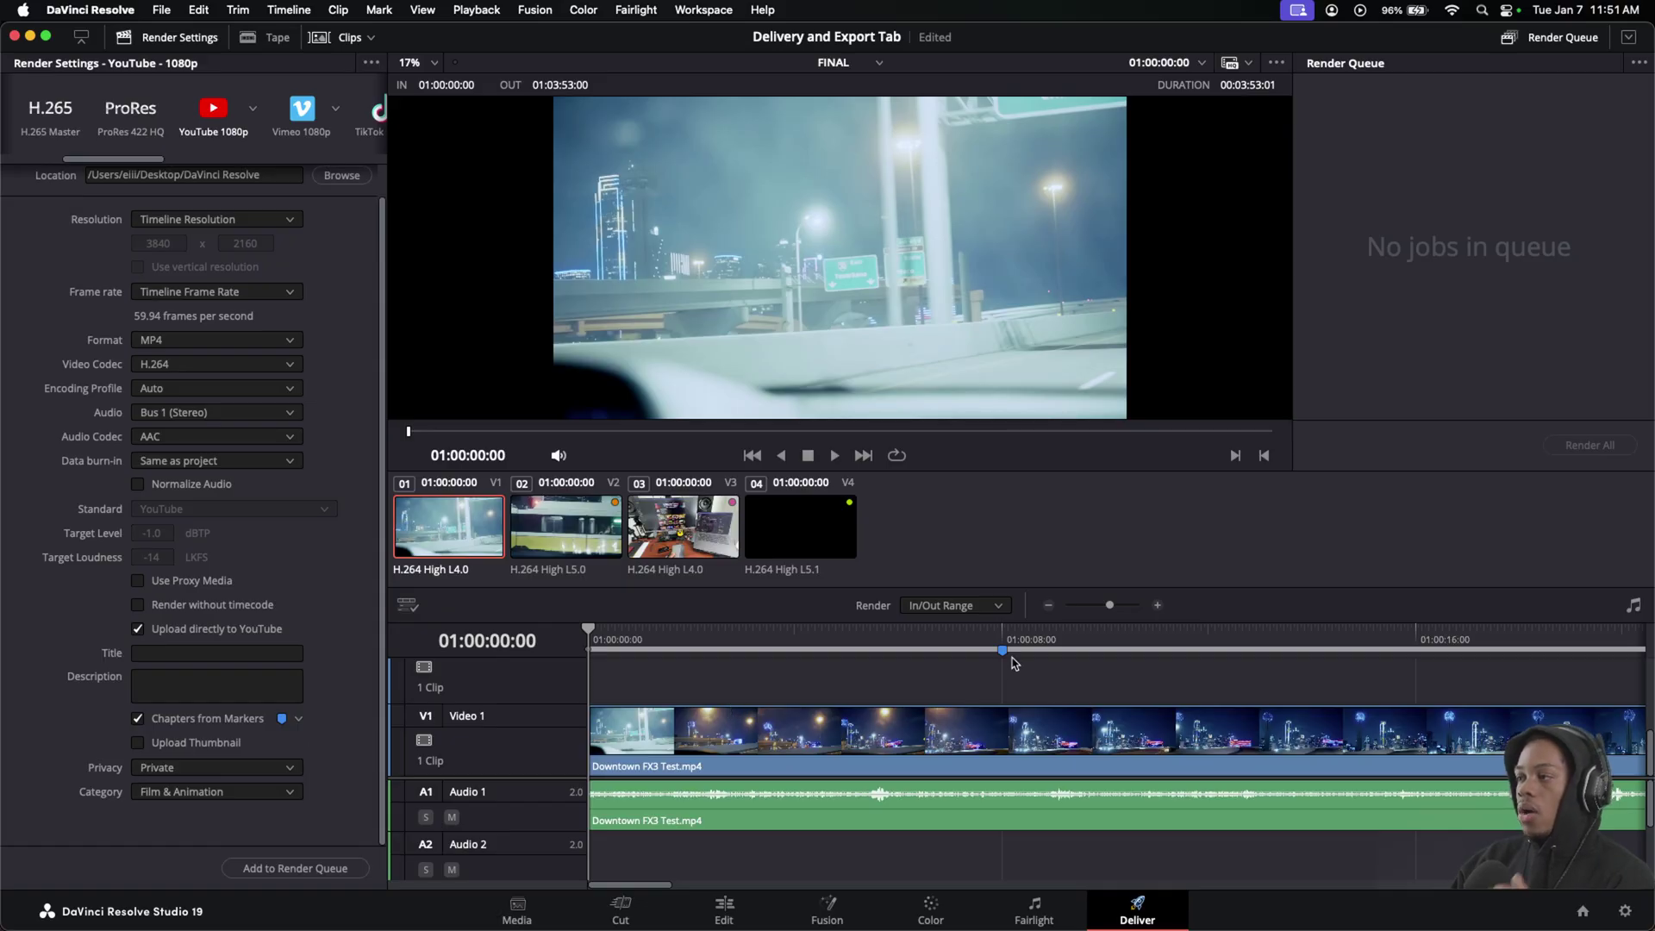
{"action": "left_click", "coordinate": [724, 906]}
Step: Add Marker 2 at 01:00:06:40 on the FINAL timeline, review its details, and return to Deliver
{"action": "left_click", "coordinate": [893, 570]}
{"action": "key", "text": "m"}
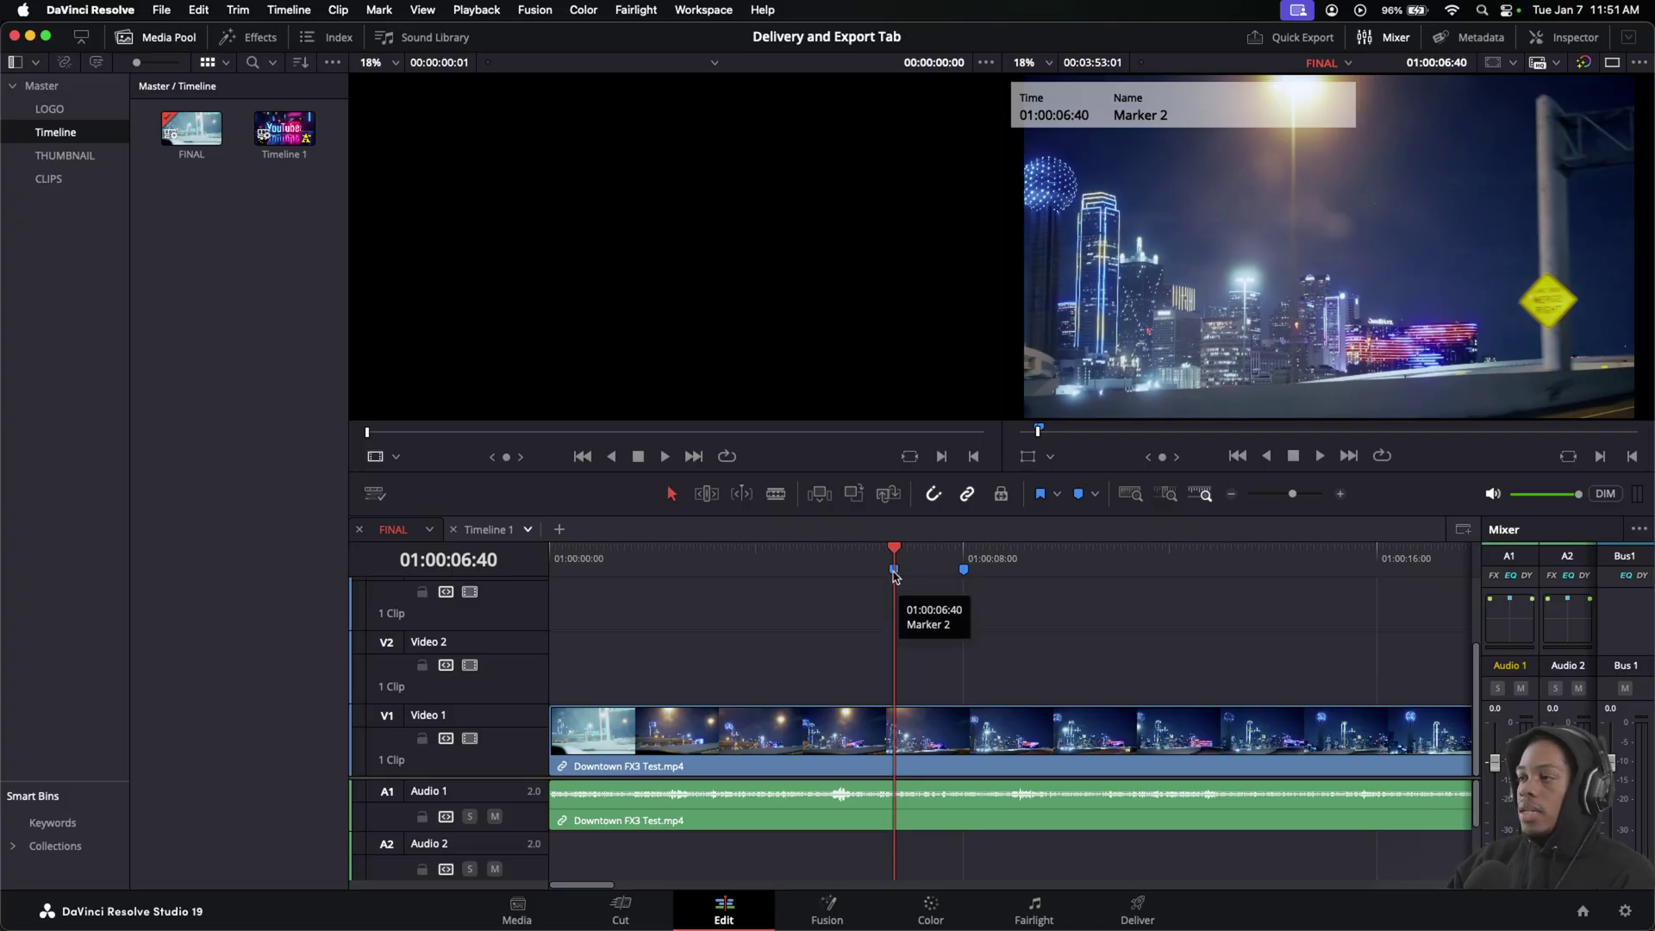
{"action": "double_click", "coordinate": [894, 570]}
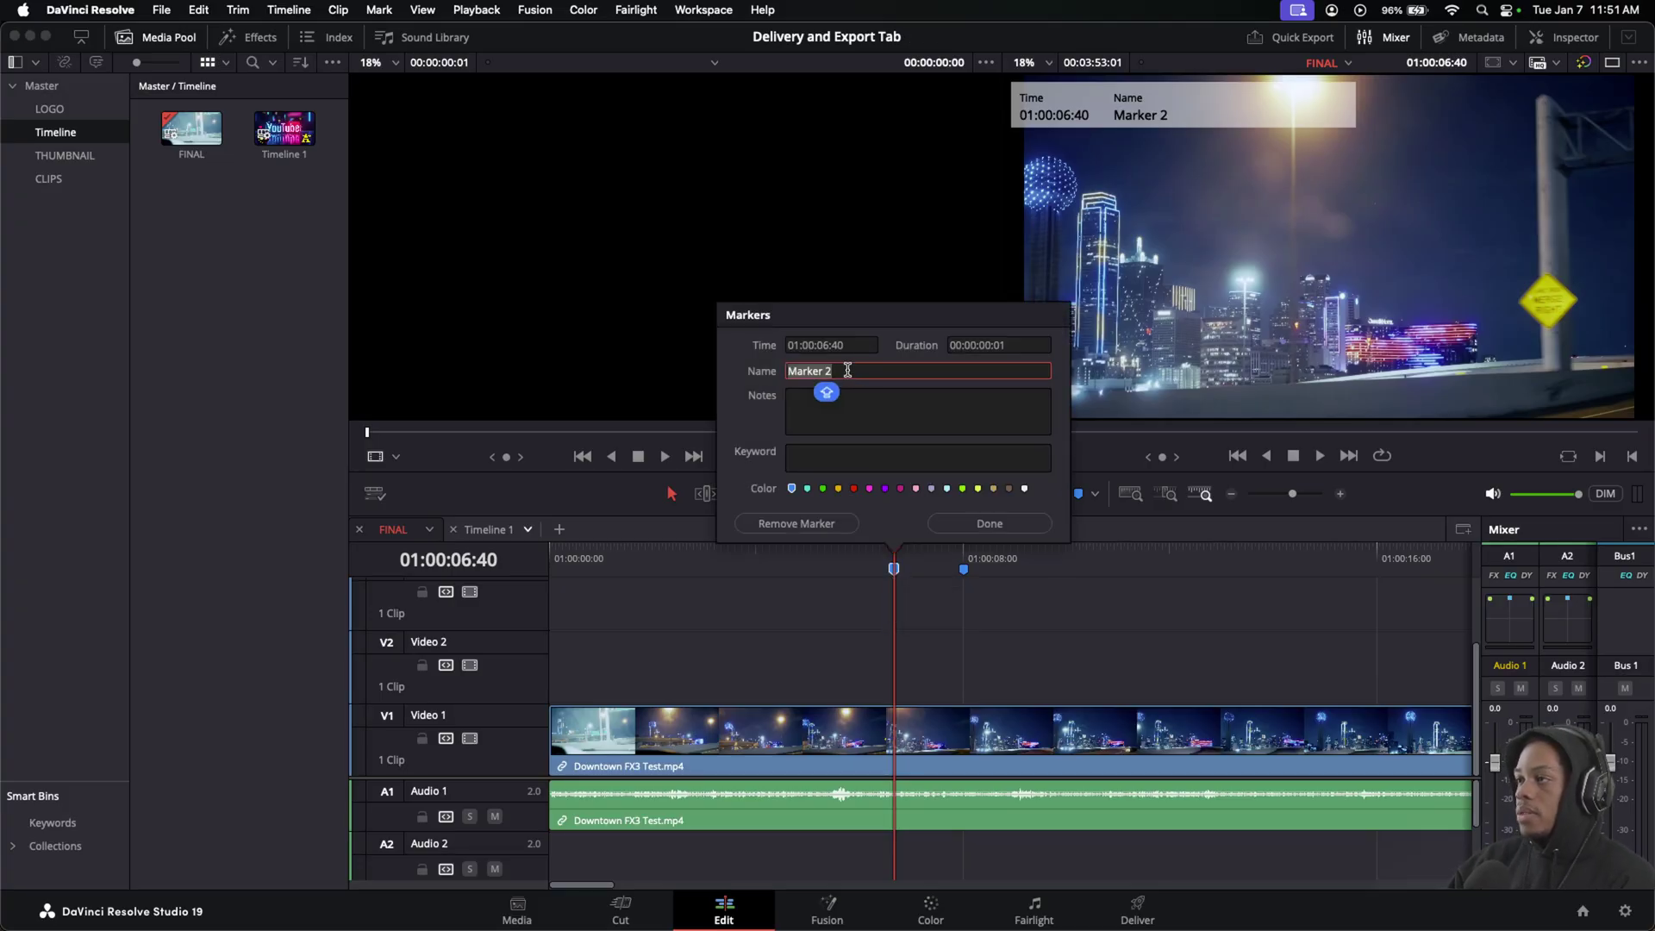
{"action": "left_click", "coordinate": [871, 412]}
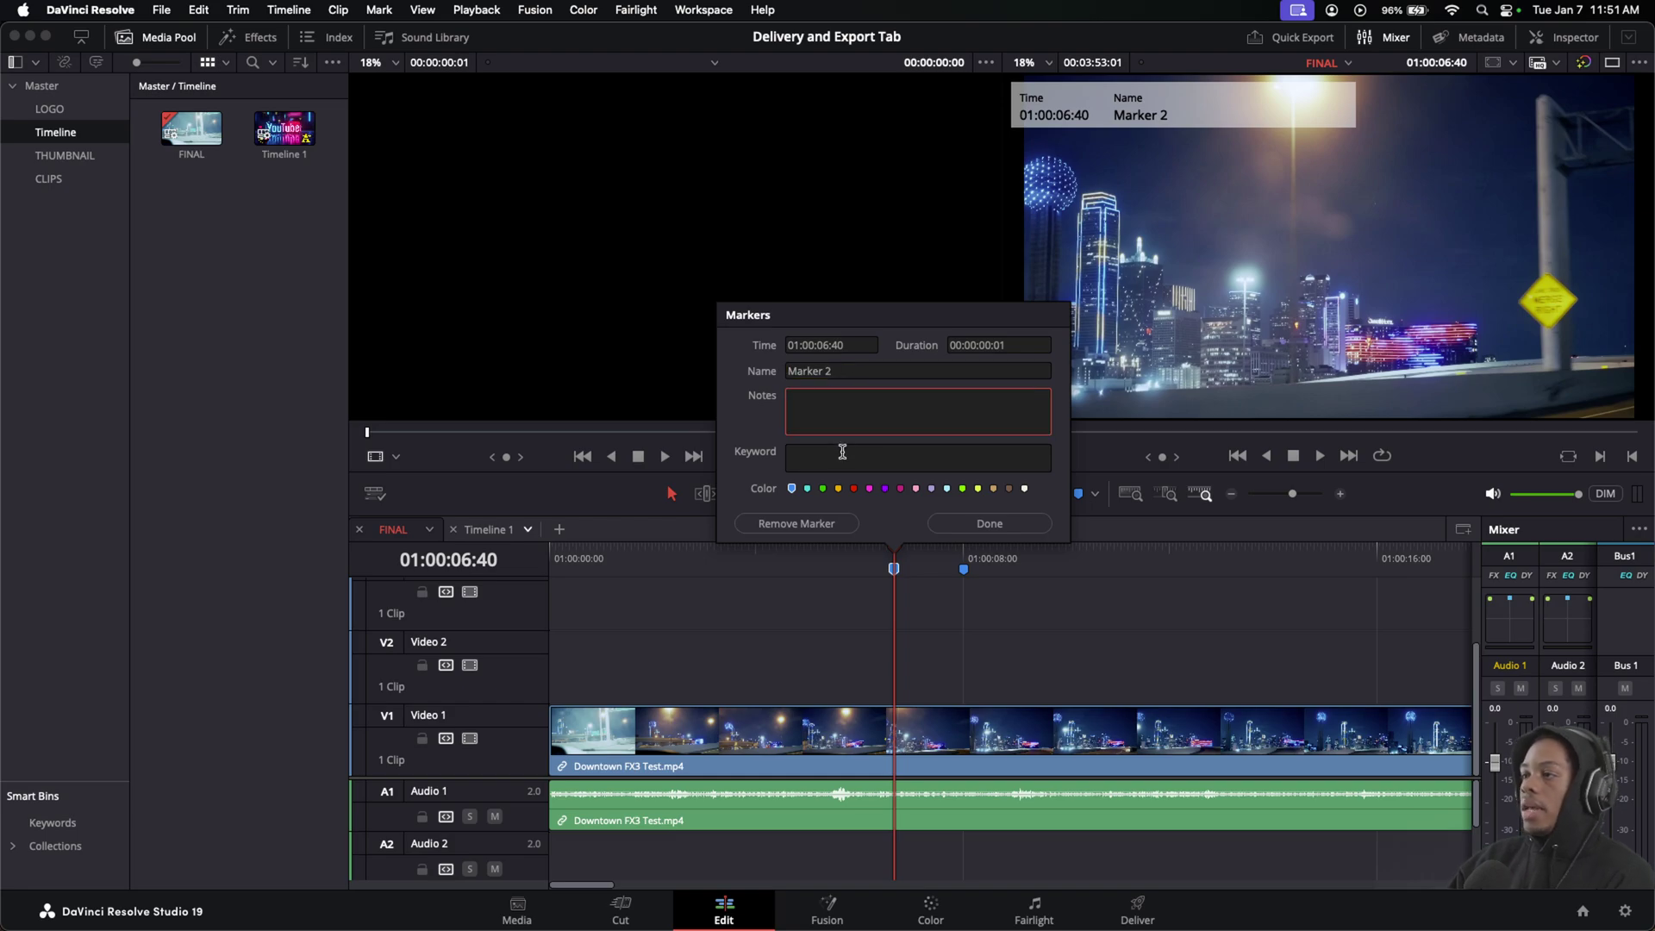
{"action": "left_click", "coordinate": [966, 523]}
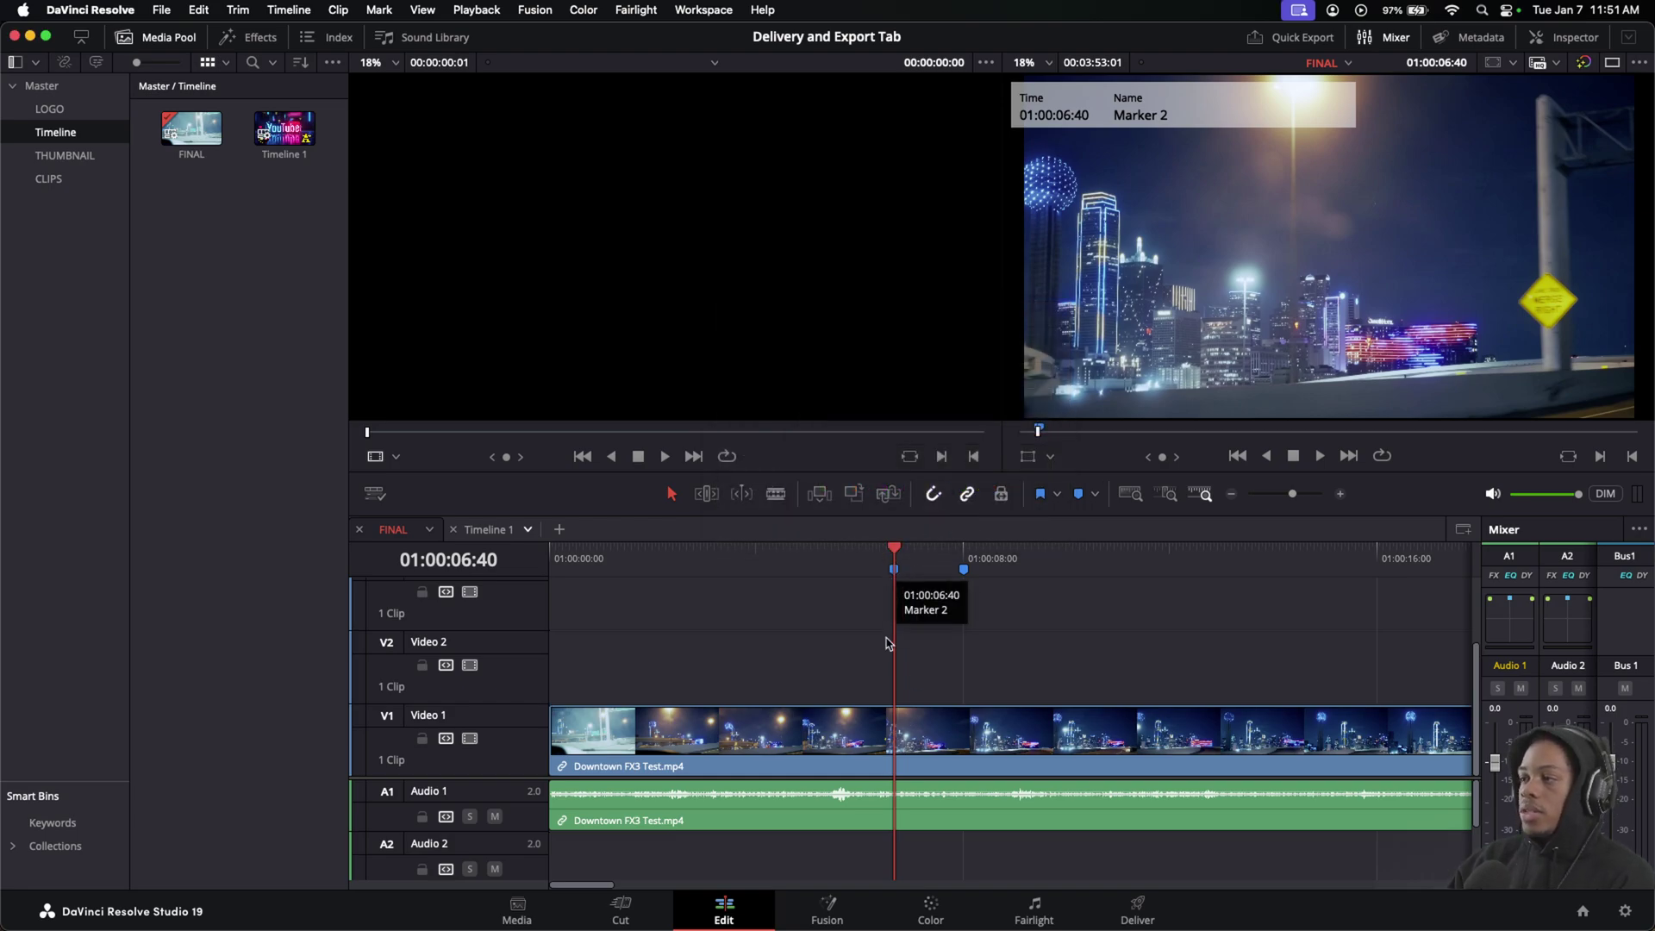
{"action": "left_click", "coordinate": [1136, 910]}
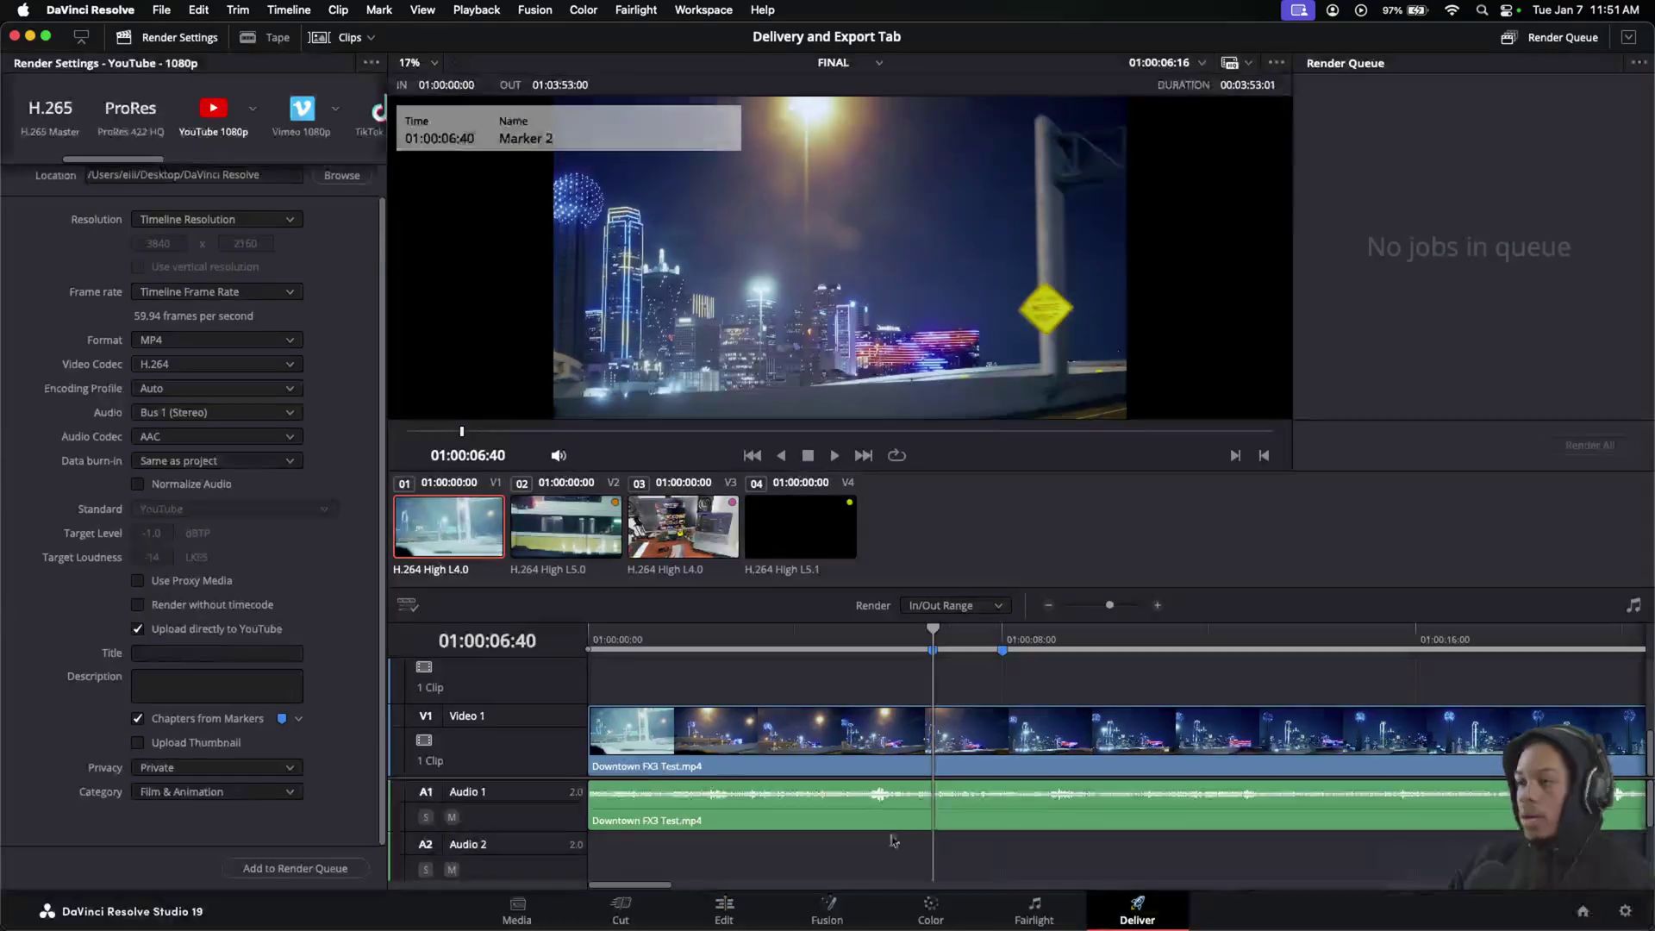
Step: Switch Upload Thumbnail on, leaving the Thumbnail Path empty without choosing an image
{"action": "left_click", "coordinate": [138, 743]}
{"action": "left_click", "coordinate": [138, 743]}
{"action": "left_click", "coordinate": [138, 743]}
{"action": "left_click", "coordinate": [342, 765]}
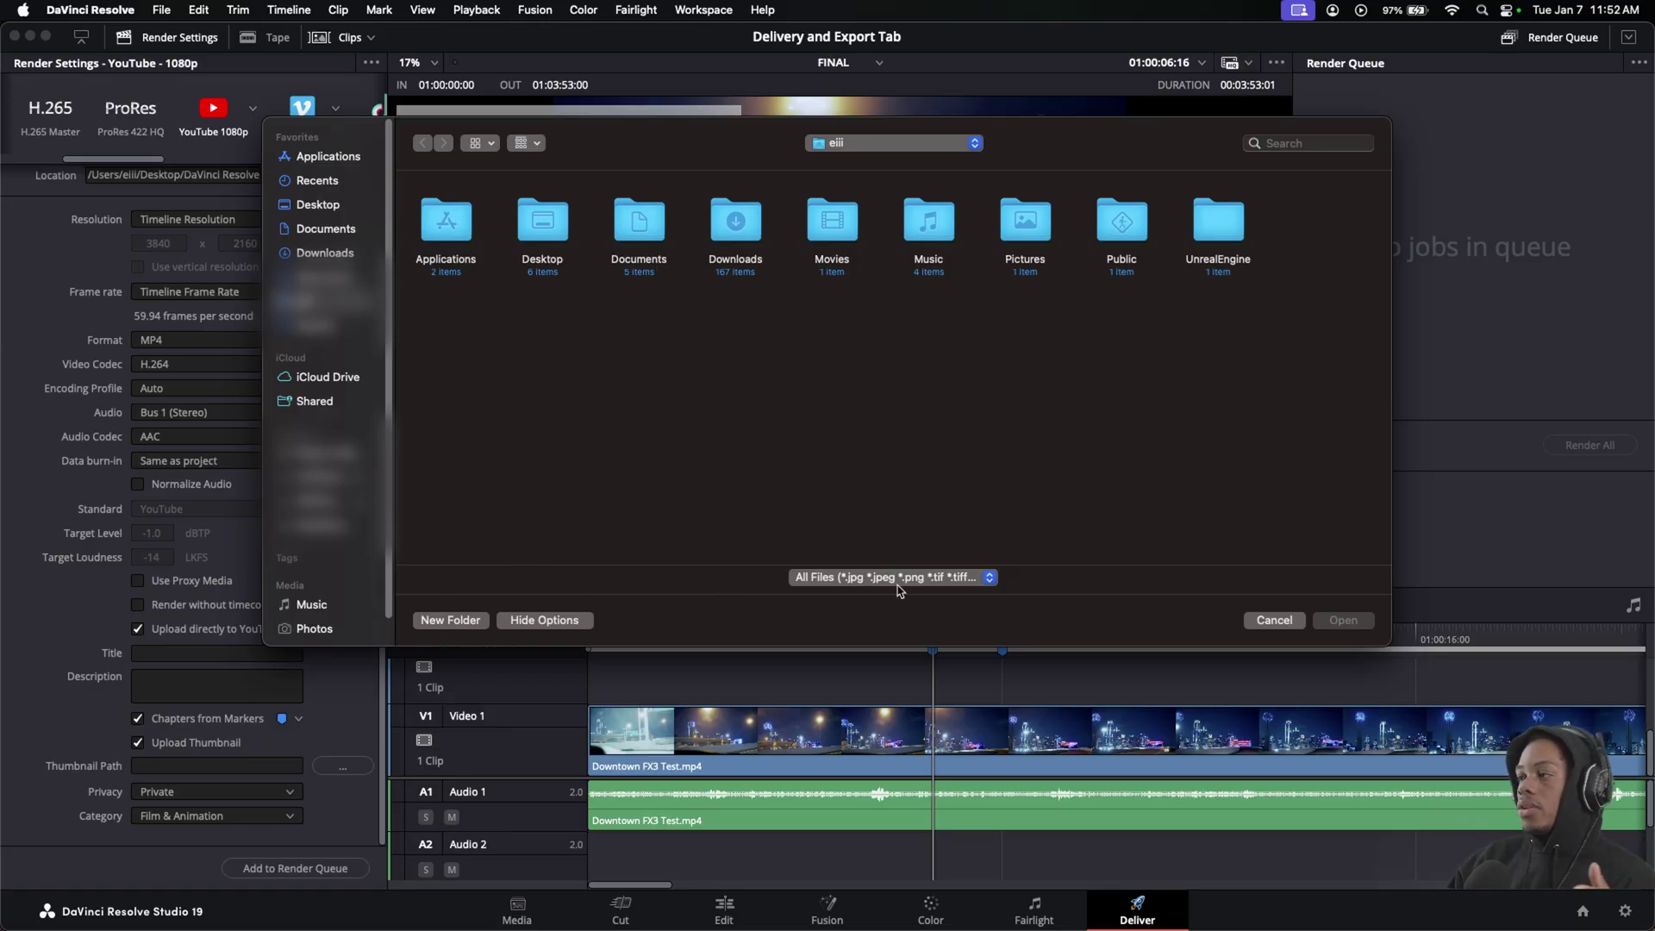
{"action": "left_click", "coordinate": [1274, 621]}
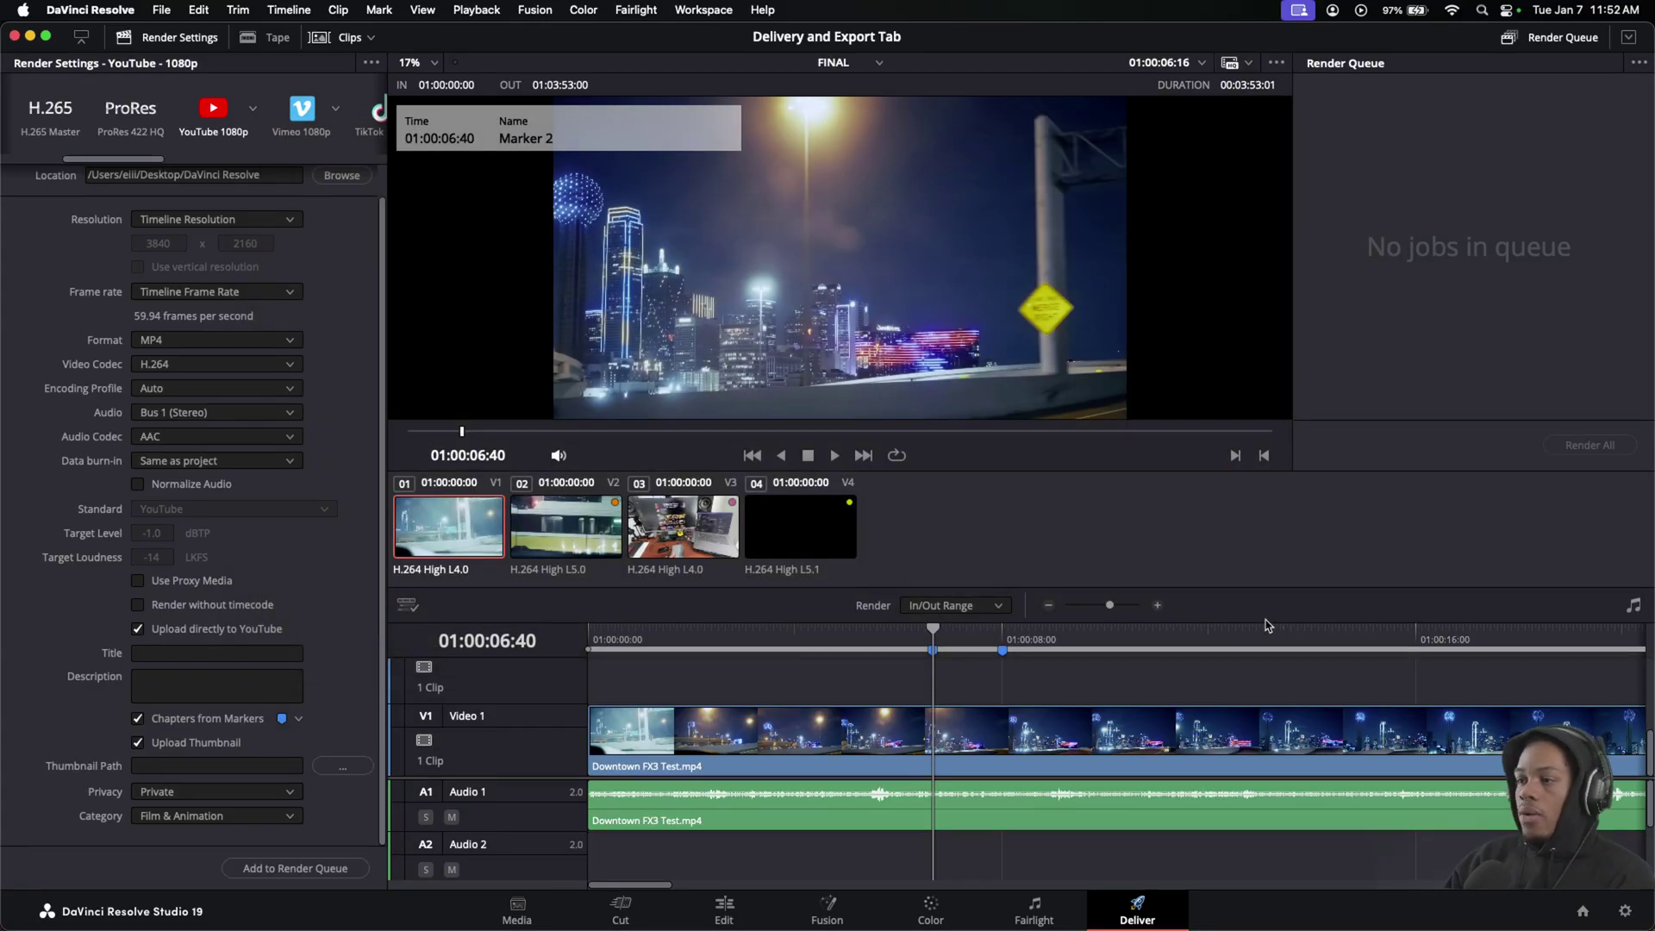
Step: Keep privacy at Private and change the YouTube category from Music to Entertainment
{"action": "left_click", "coordinate": [257, 793]}
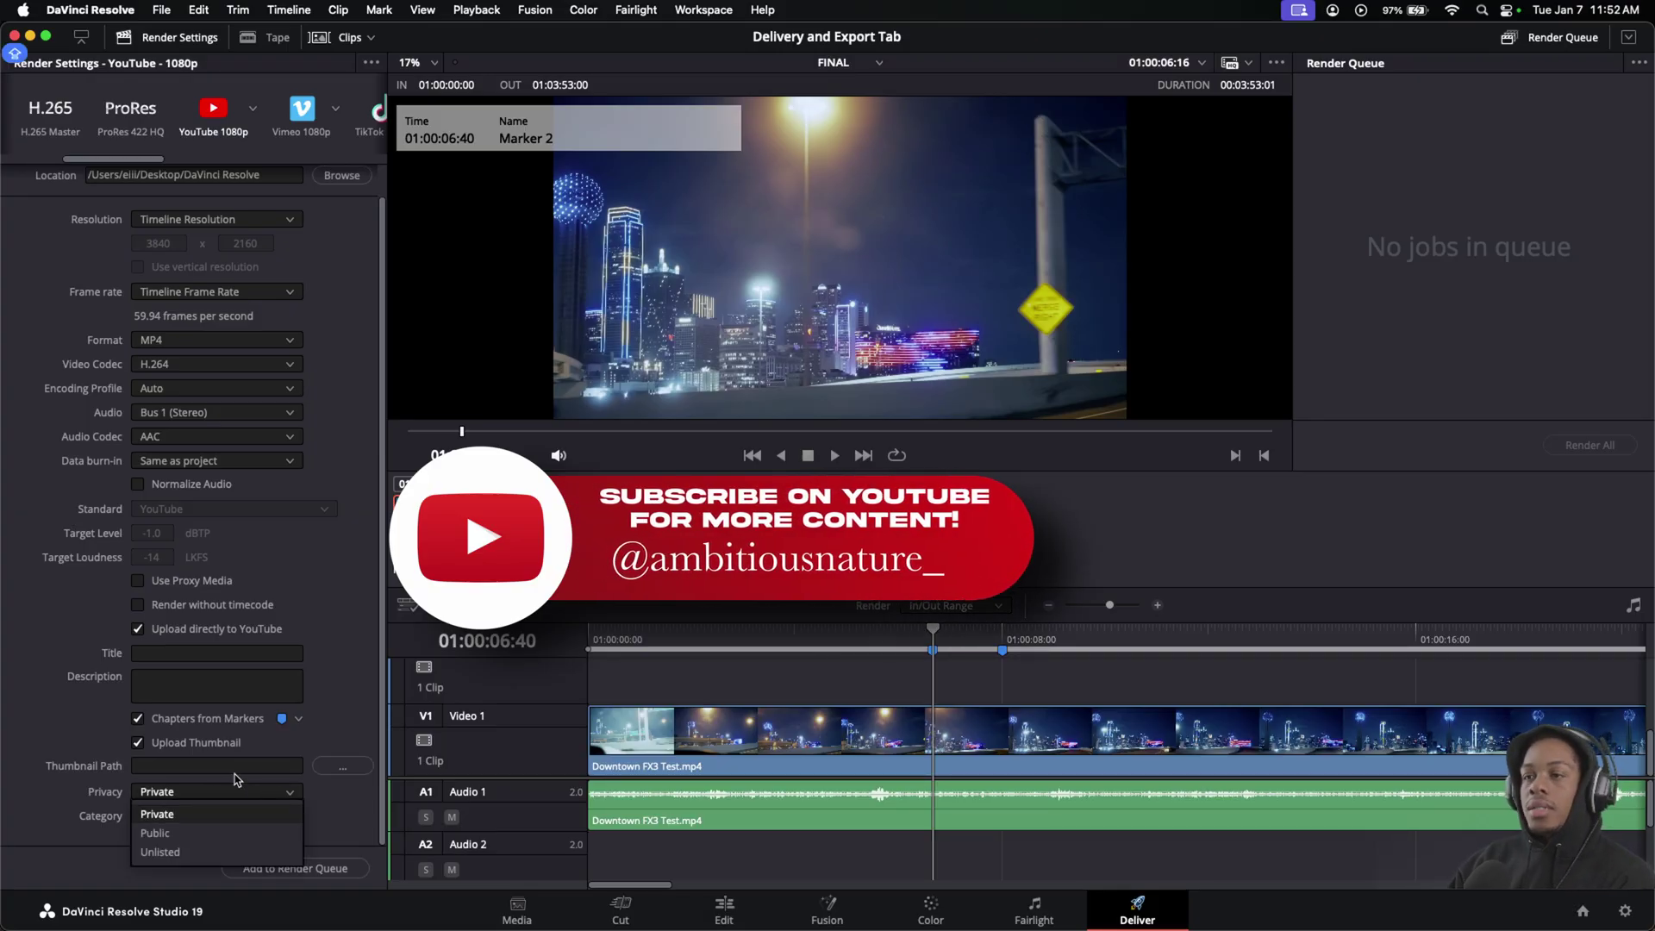
{"action": "left_click", "coordinate": [281, 787]}
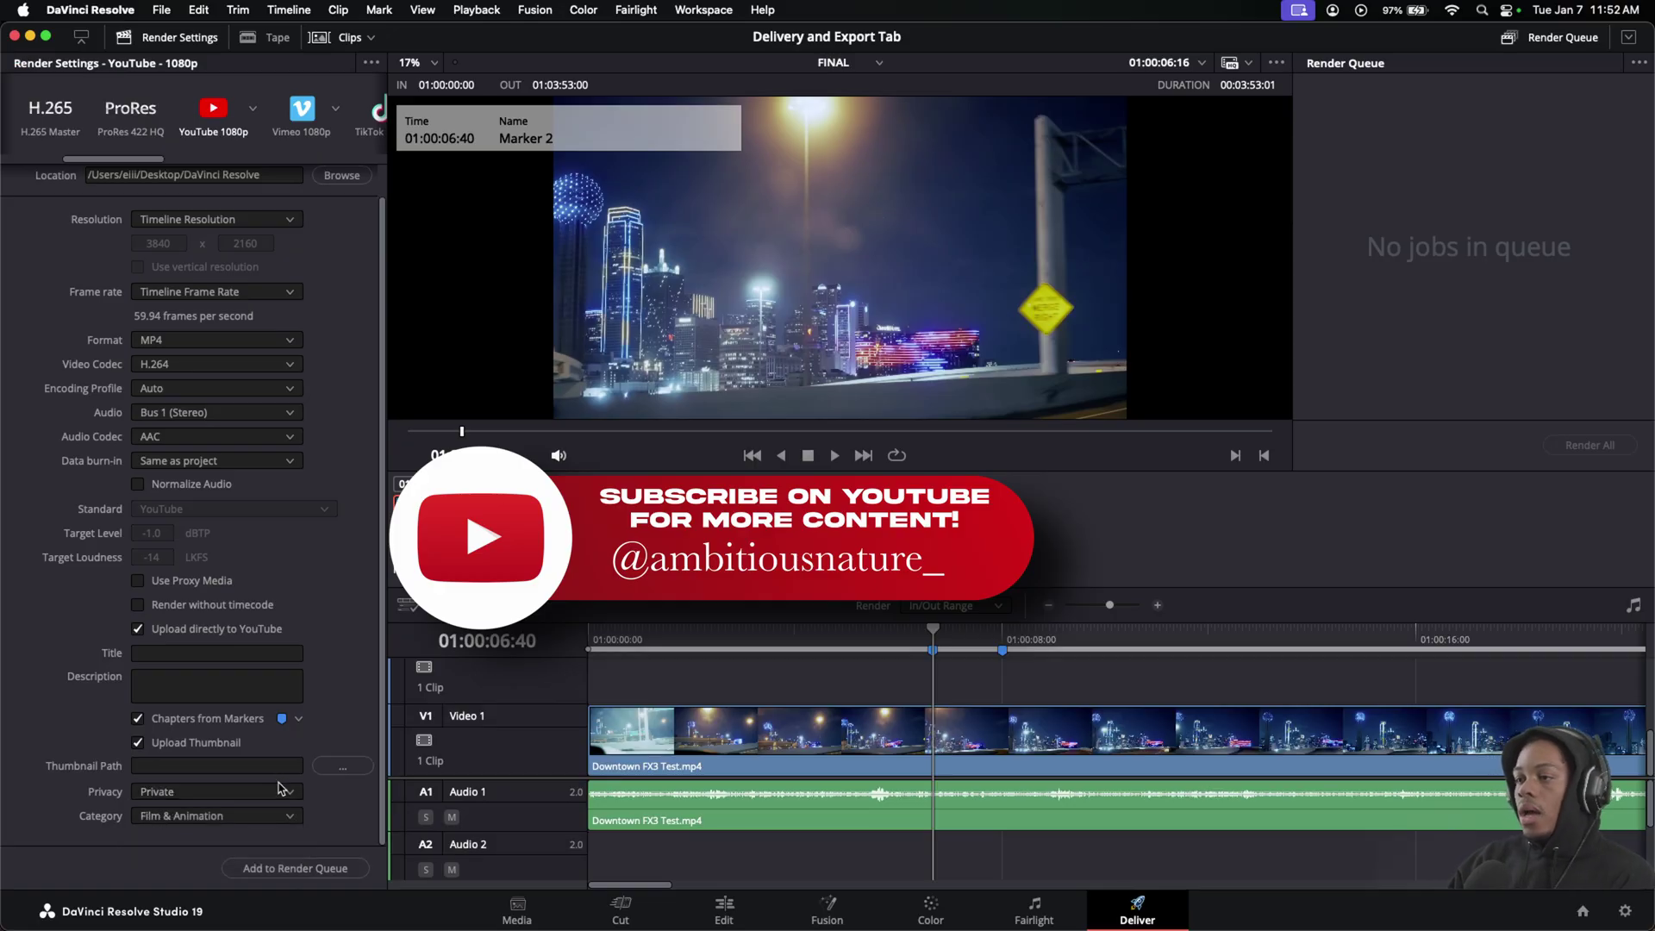
{"action": "left_click", "coordinate": [246, 817]}
{"action": "scroll", "coordinate": [216, 682], "scroll_direction": "down", "scroll_amount": 5}
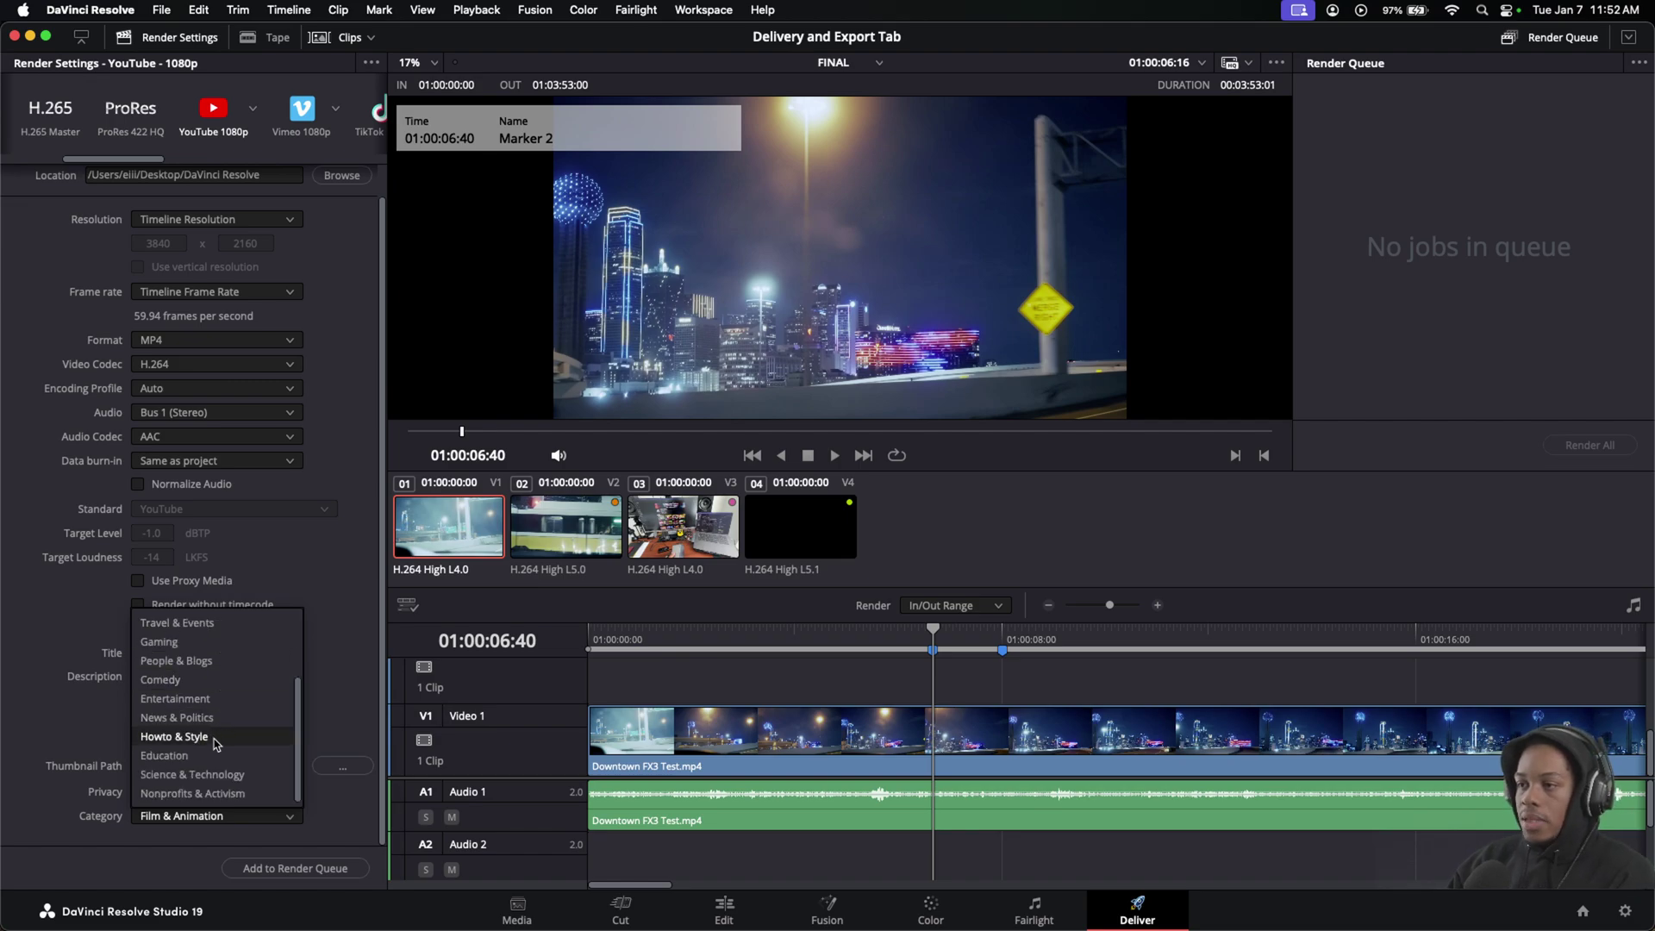
{"action": "scroll", "coordinate": [214, 743], "scroll_direction": "up", "scroll_amount": 5}
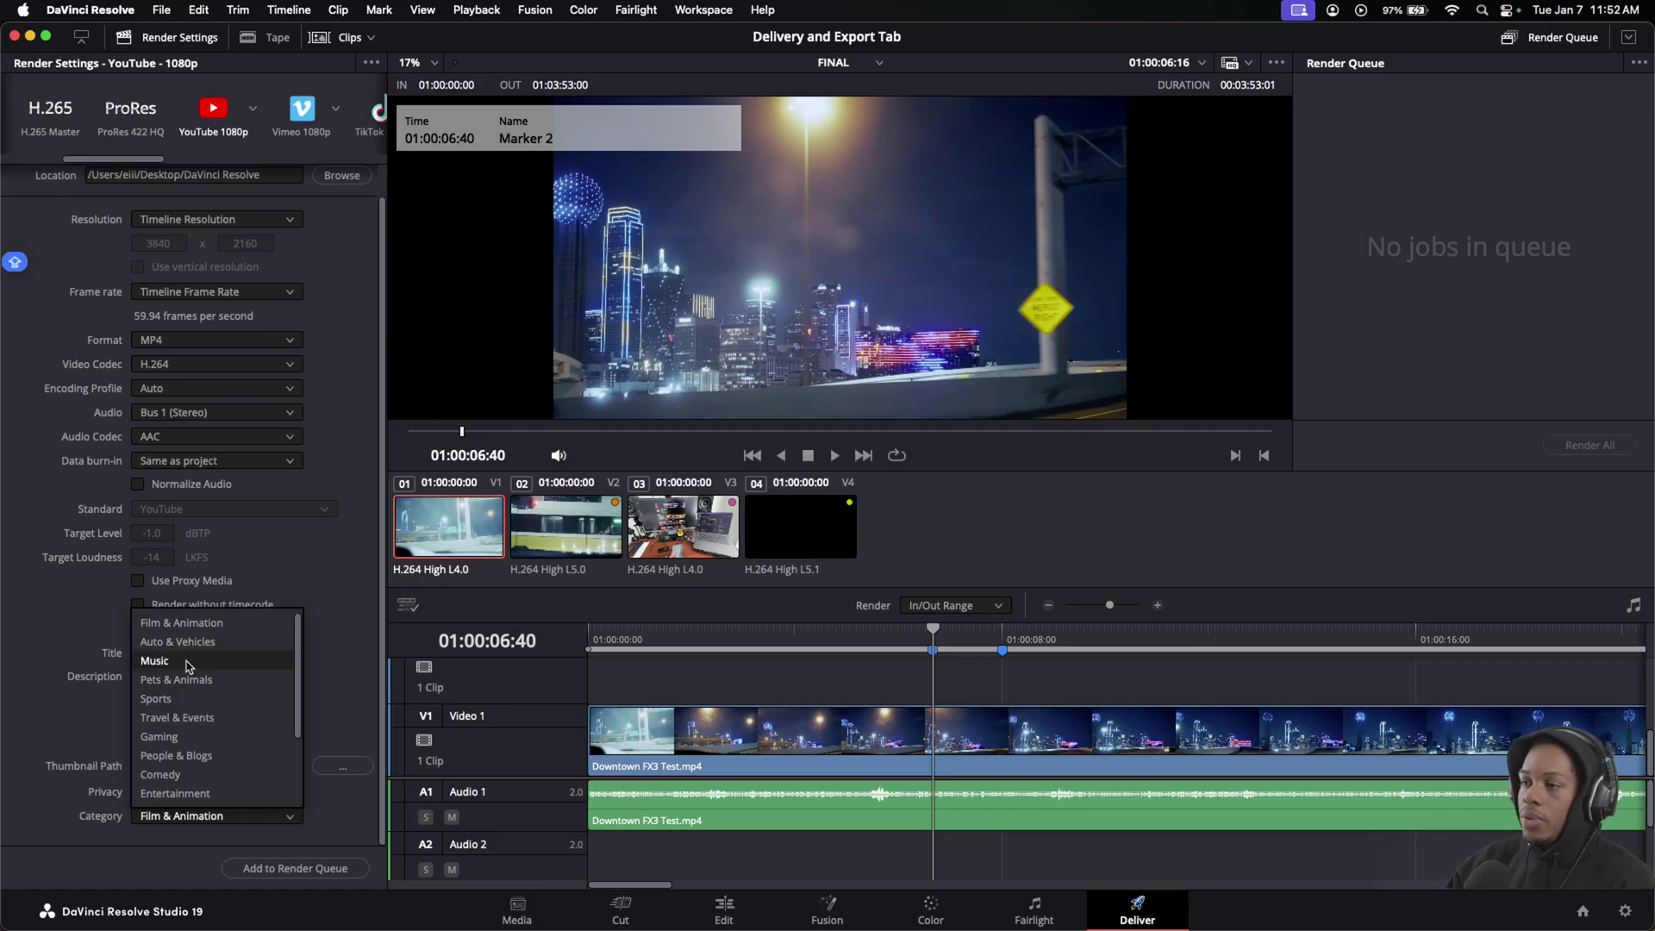
{"action": "left_click", "coordinate": [184, 660]}
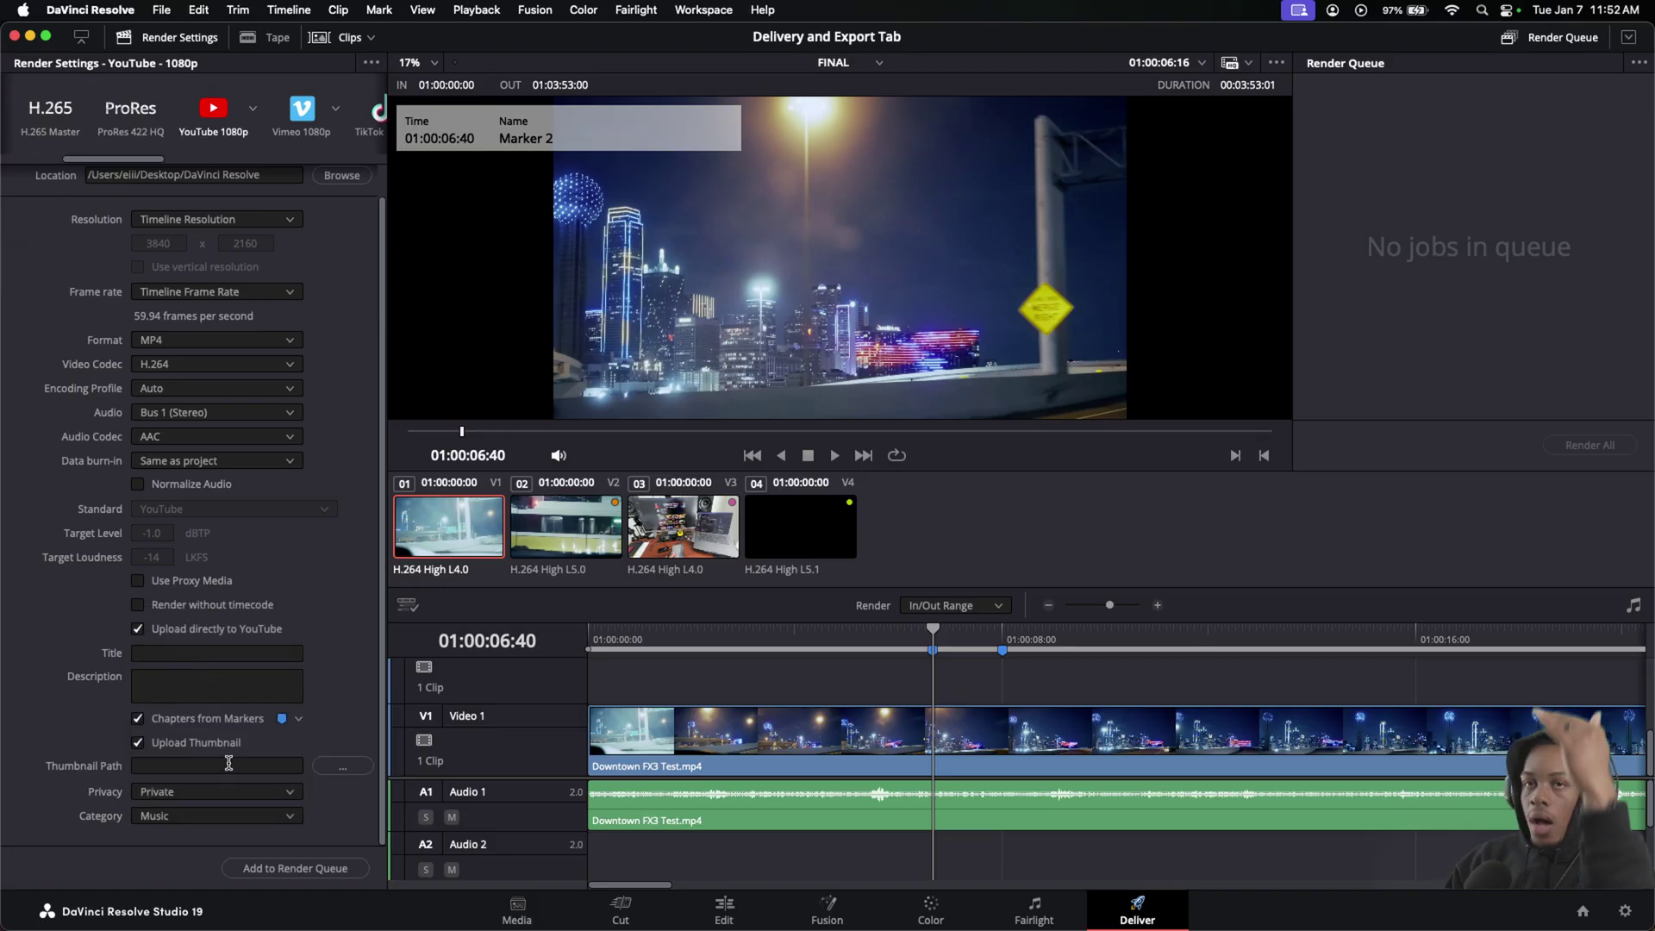
{"action": "left_click", "coordinate": [226, 815]}
{"action": "scroll", "coordinate": [224, 759], "scroll_direction": "down", "scroll_amount": 3}
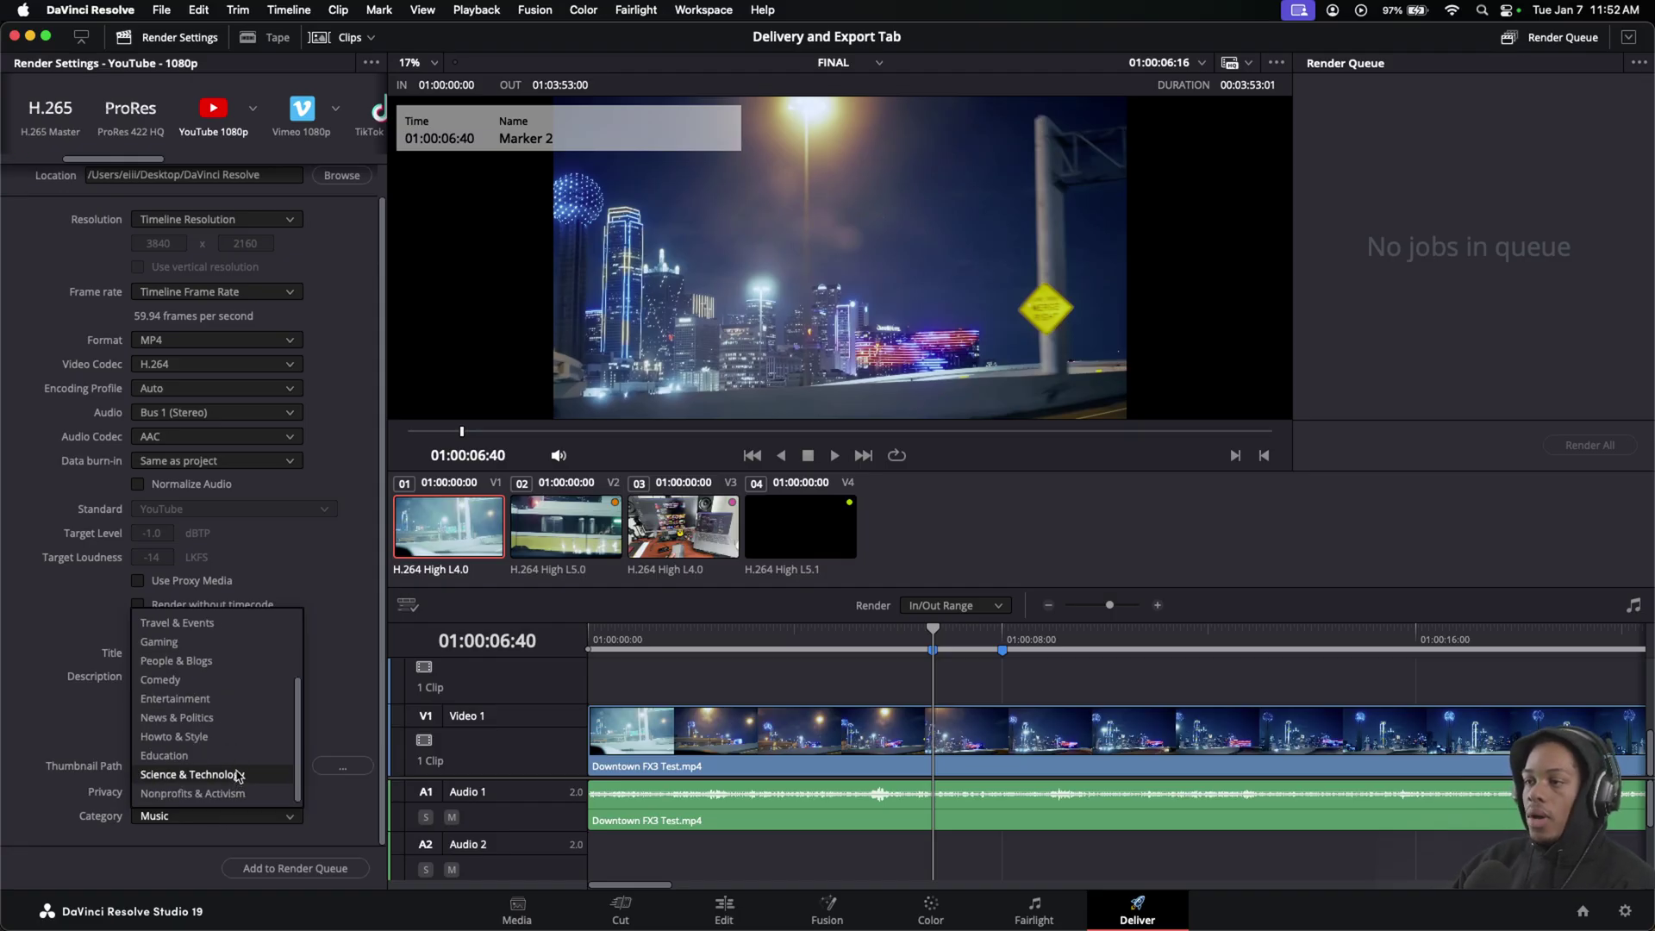
{"action": "left_click", "coordinate": [200, 700]}
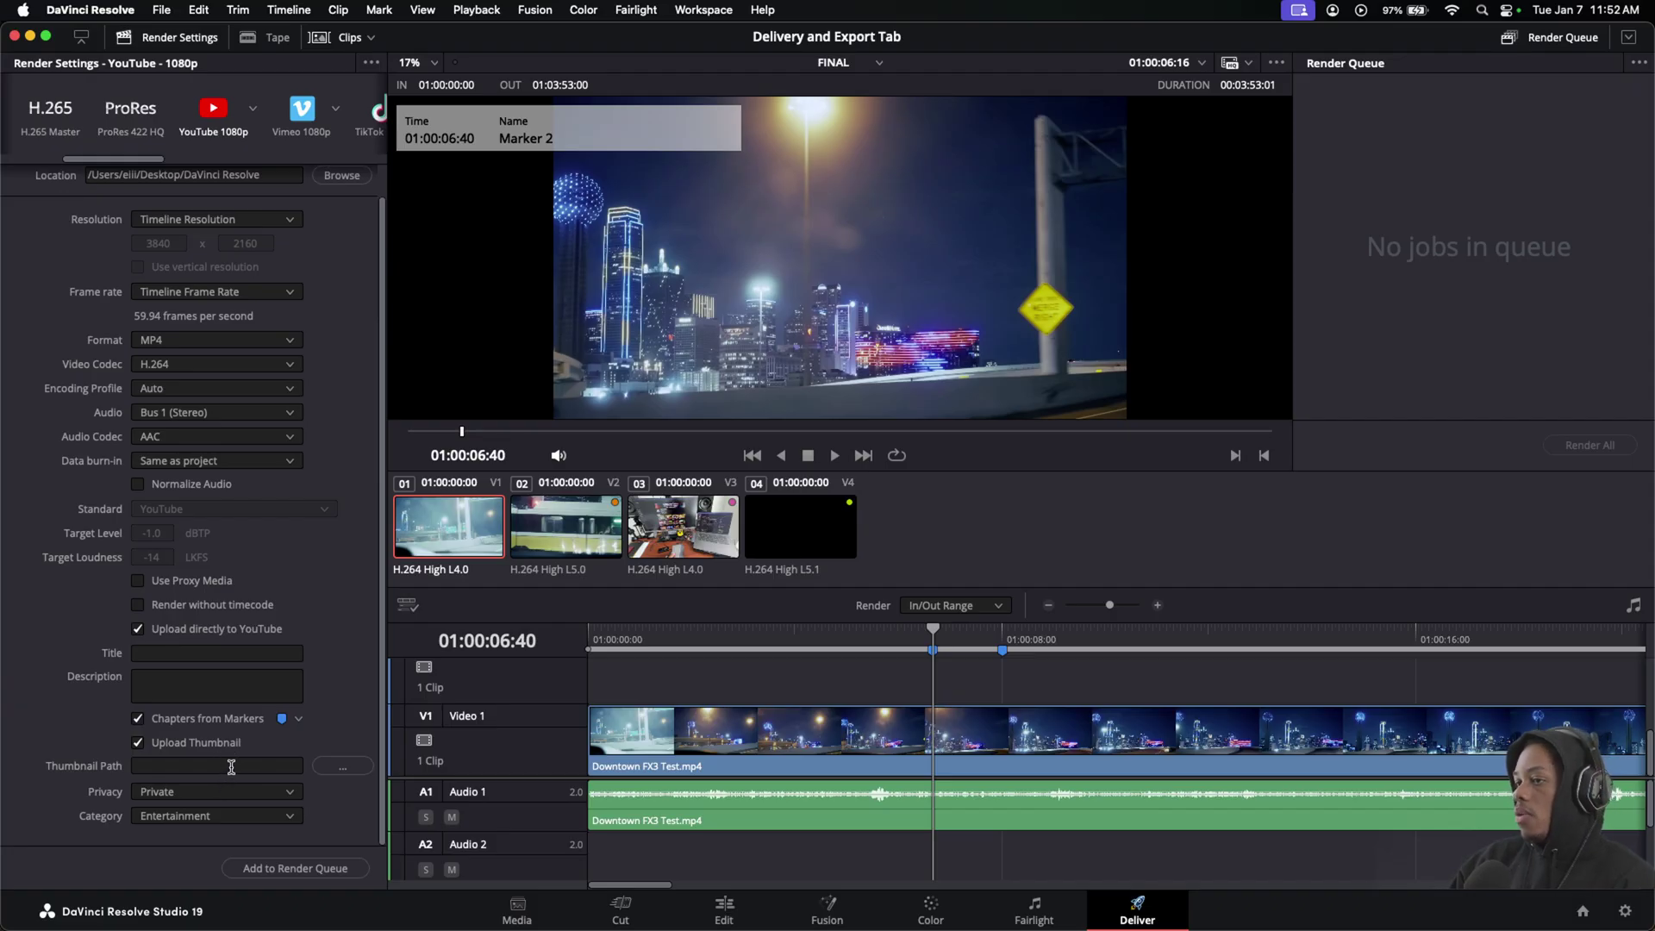
{"action": "left_click", "coordinate": [231, 767]}
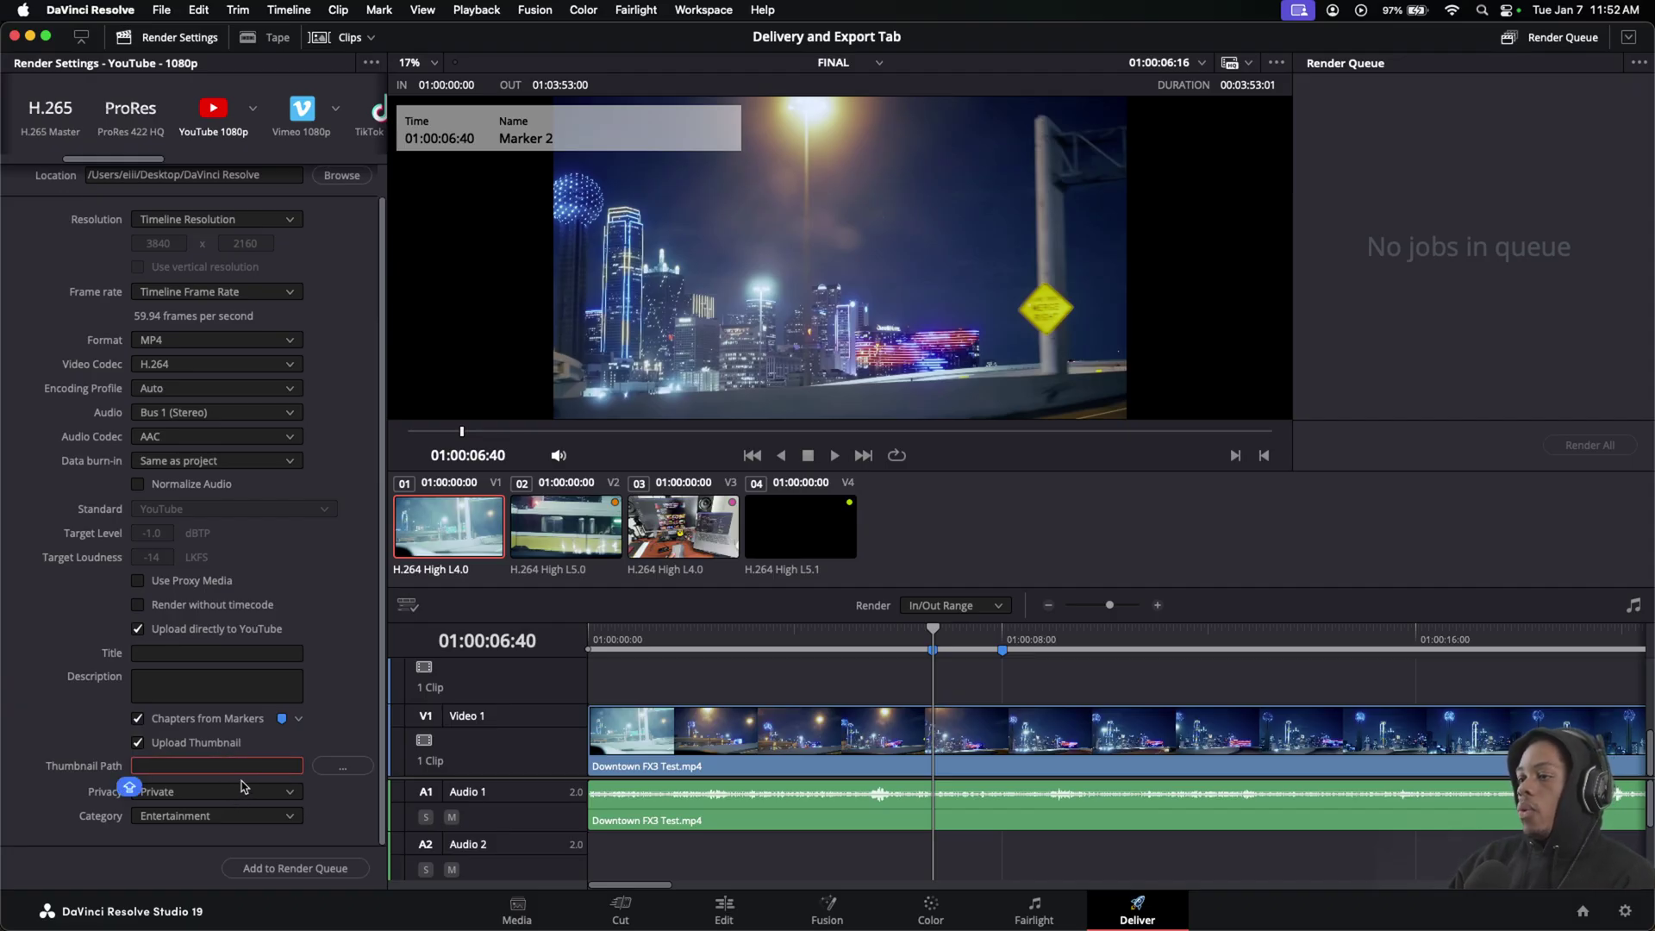
Step: Queue the FINAL timeline export as Job 1 in the Render Queue
{"action": "left_click", "coordinate": [295, 869]}
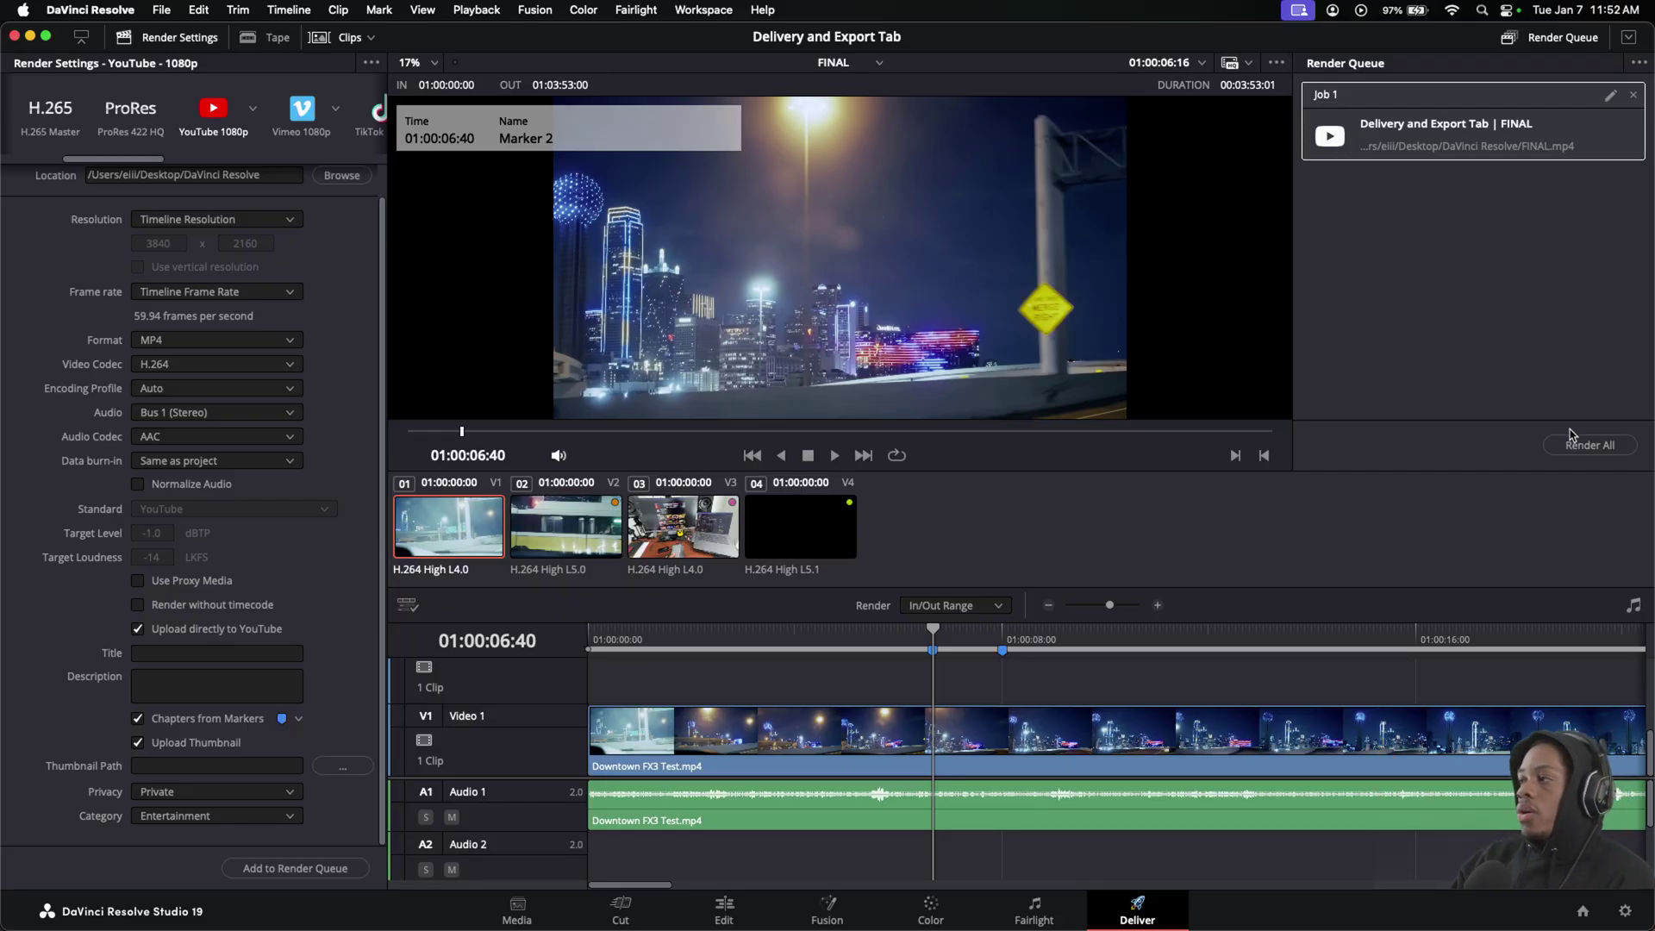
{"action": "scroll", "coordinate": [311, 366], "scroll_direction": "up", "scroll_amount": 1}
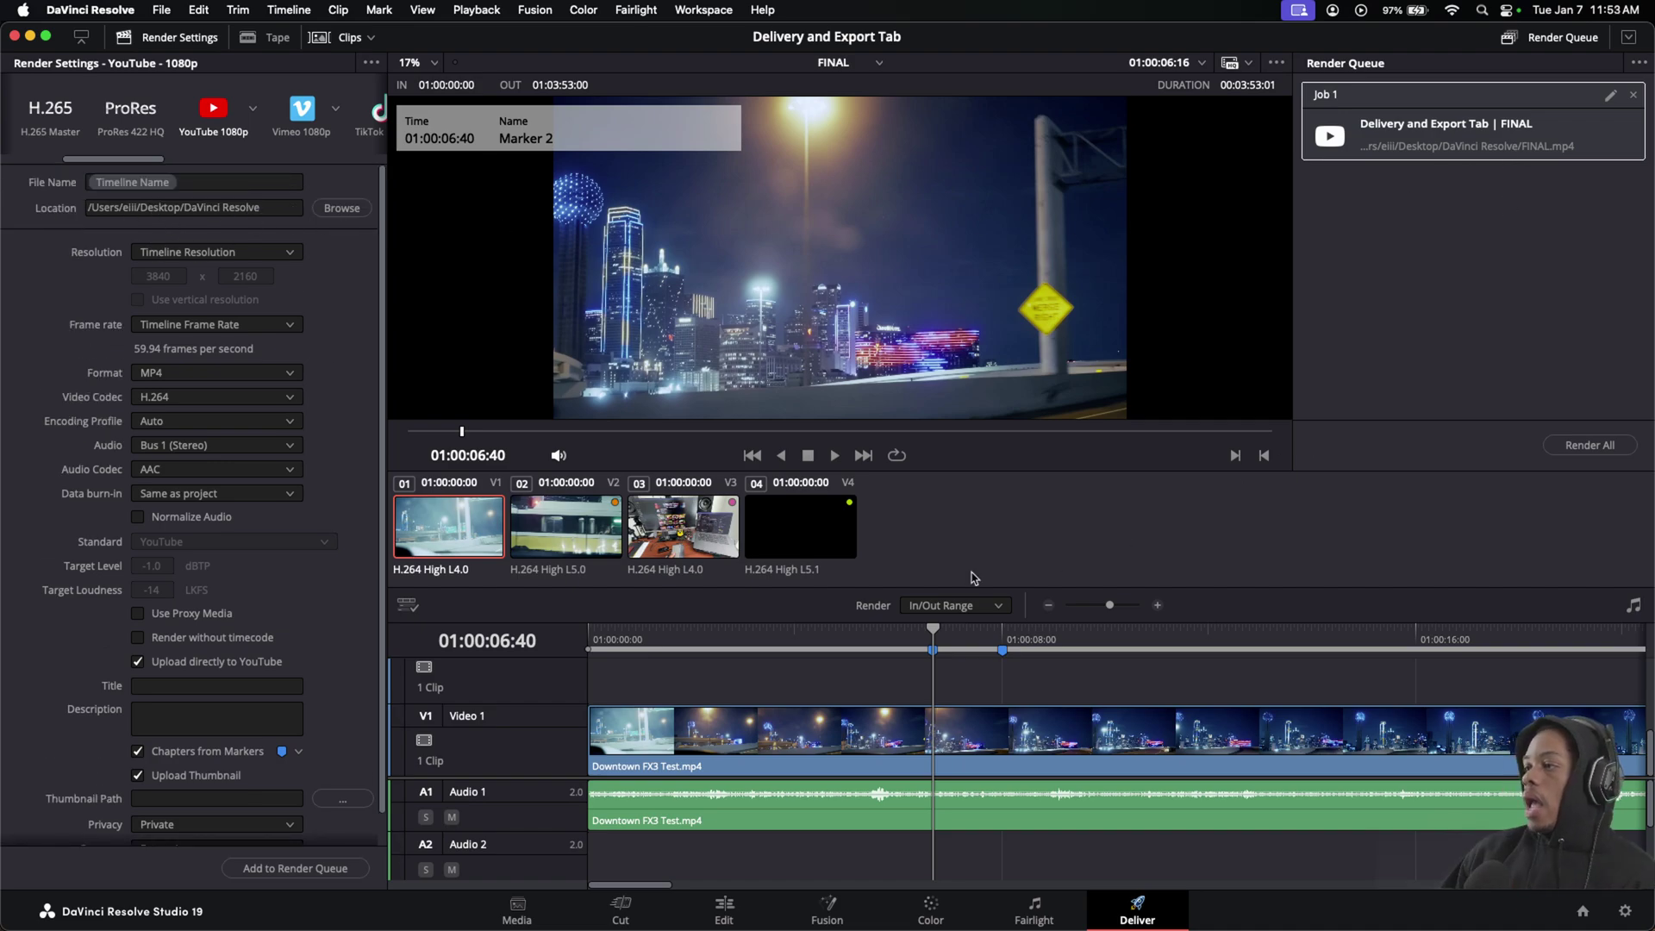
Step: Set the render range to Entire Timeline (01:00:00:00 to 01:03:53:00) after briefly shortening it
{"action": "left_click", "coordinate": [959, 607]}
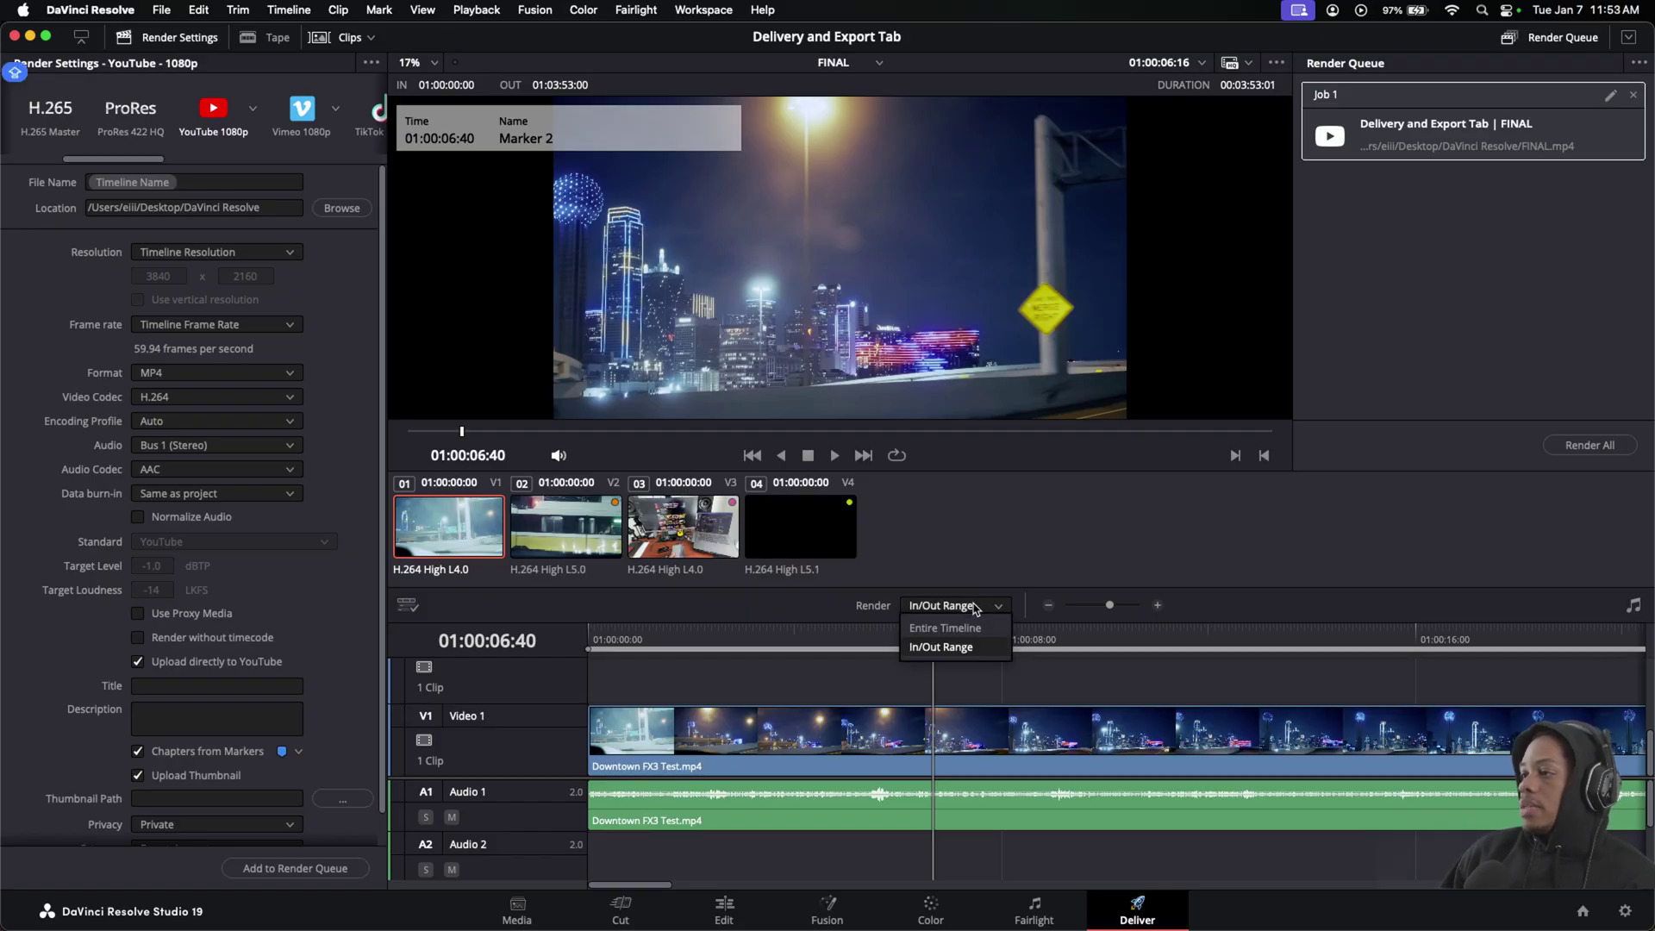
{"action": "left_click", "coordinate": [970, 628]}
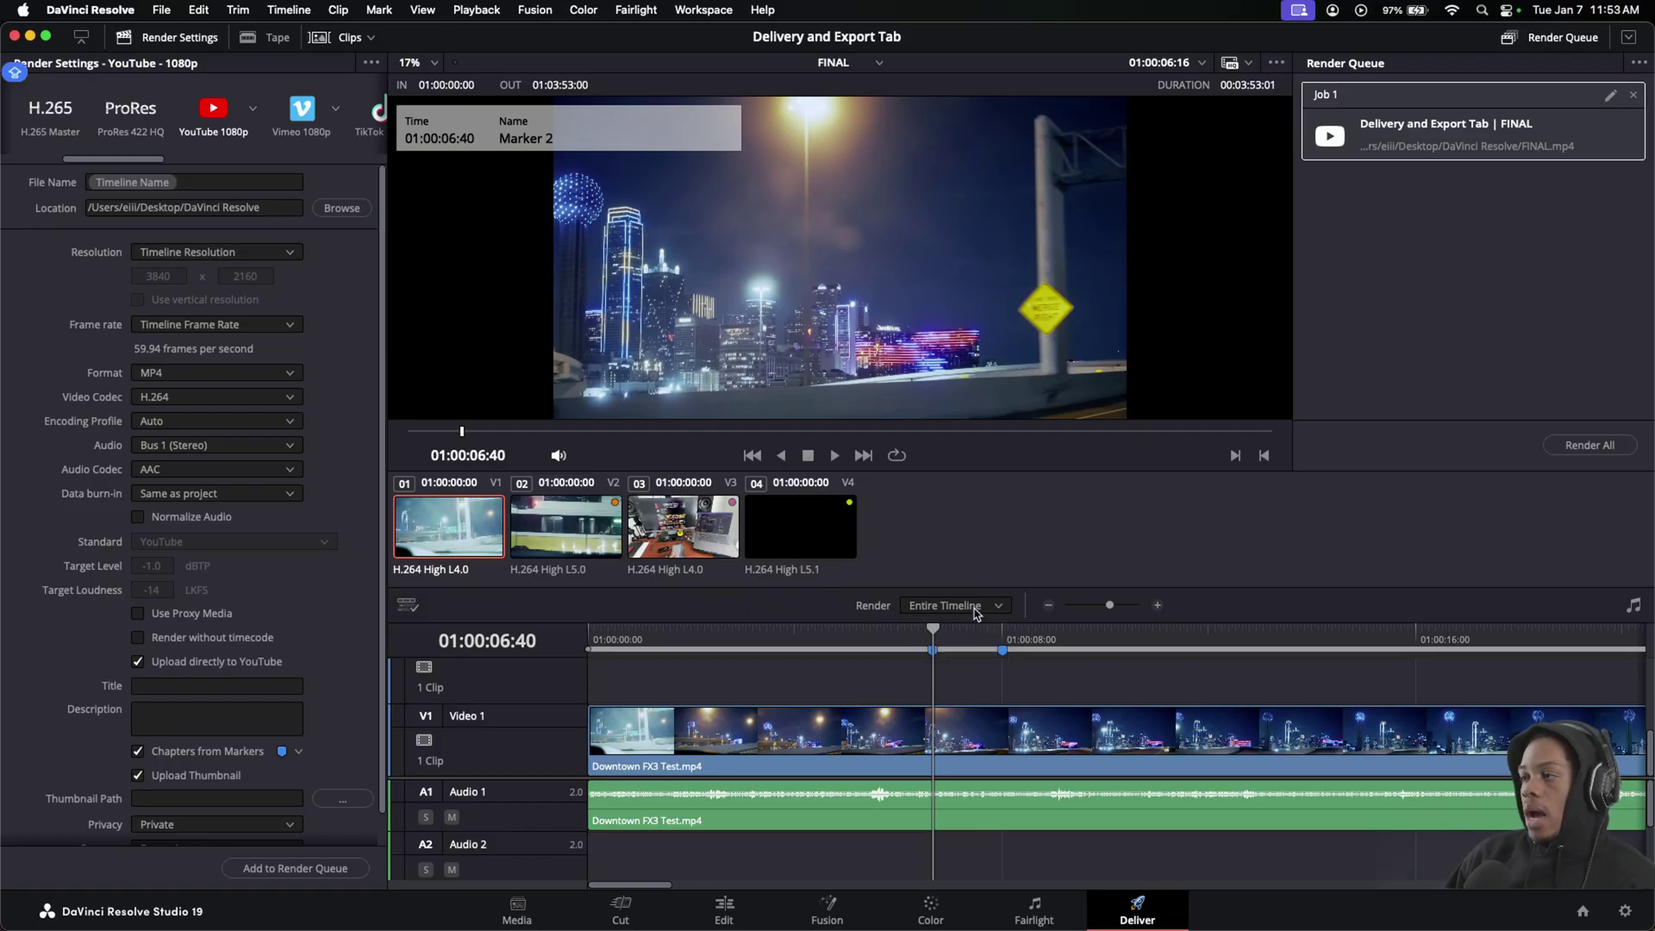
{"action": "left_click", "coordinate": [978, 607]}
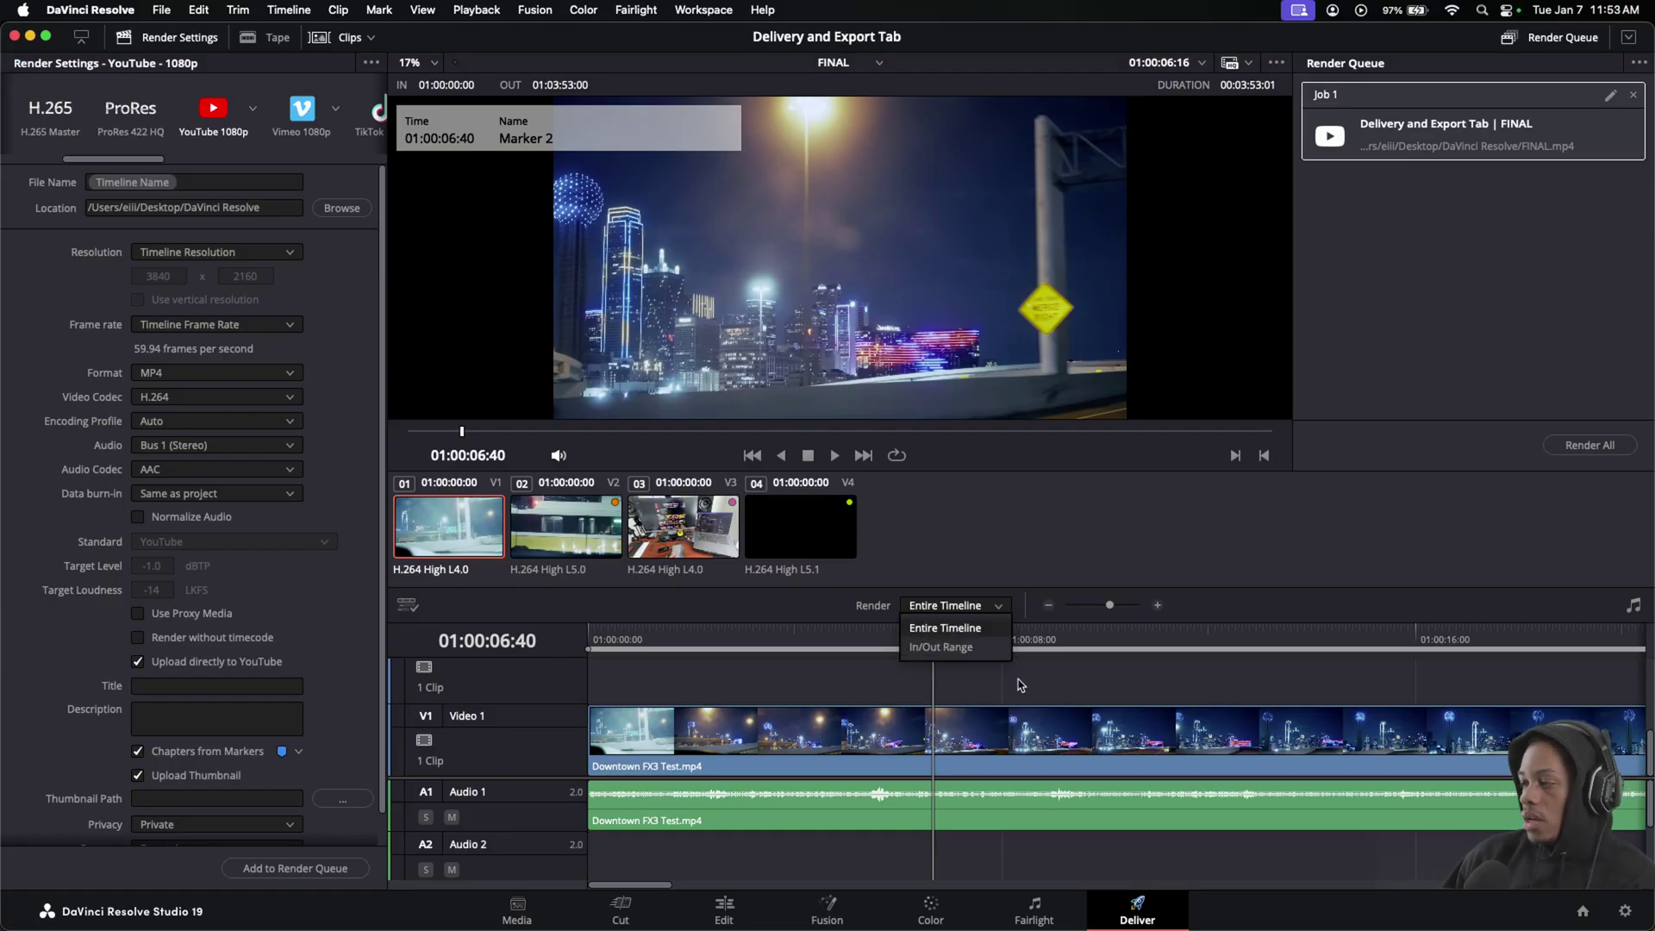
{"action": "left_click", "coordinate": [1053, 715]}
{"action": "scroll", "coordinate": [1056, 687], "scroll_direction": "right", "scroll_amount": 5}
{"action": "scroll", "coordinate": [1056, 687], "scroll_direction": "down", "scroll_amount": 10}
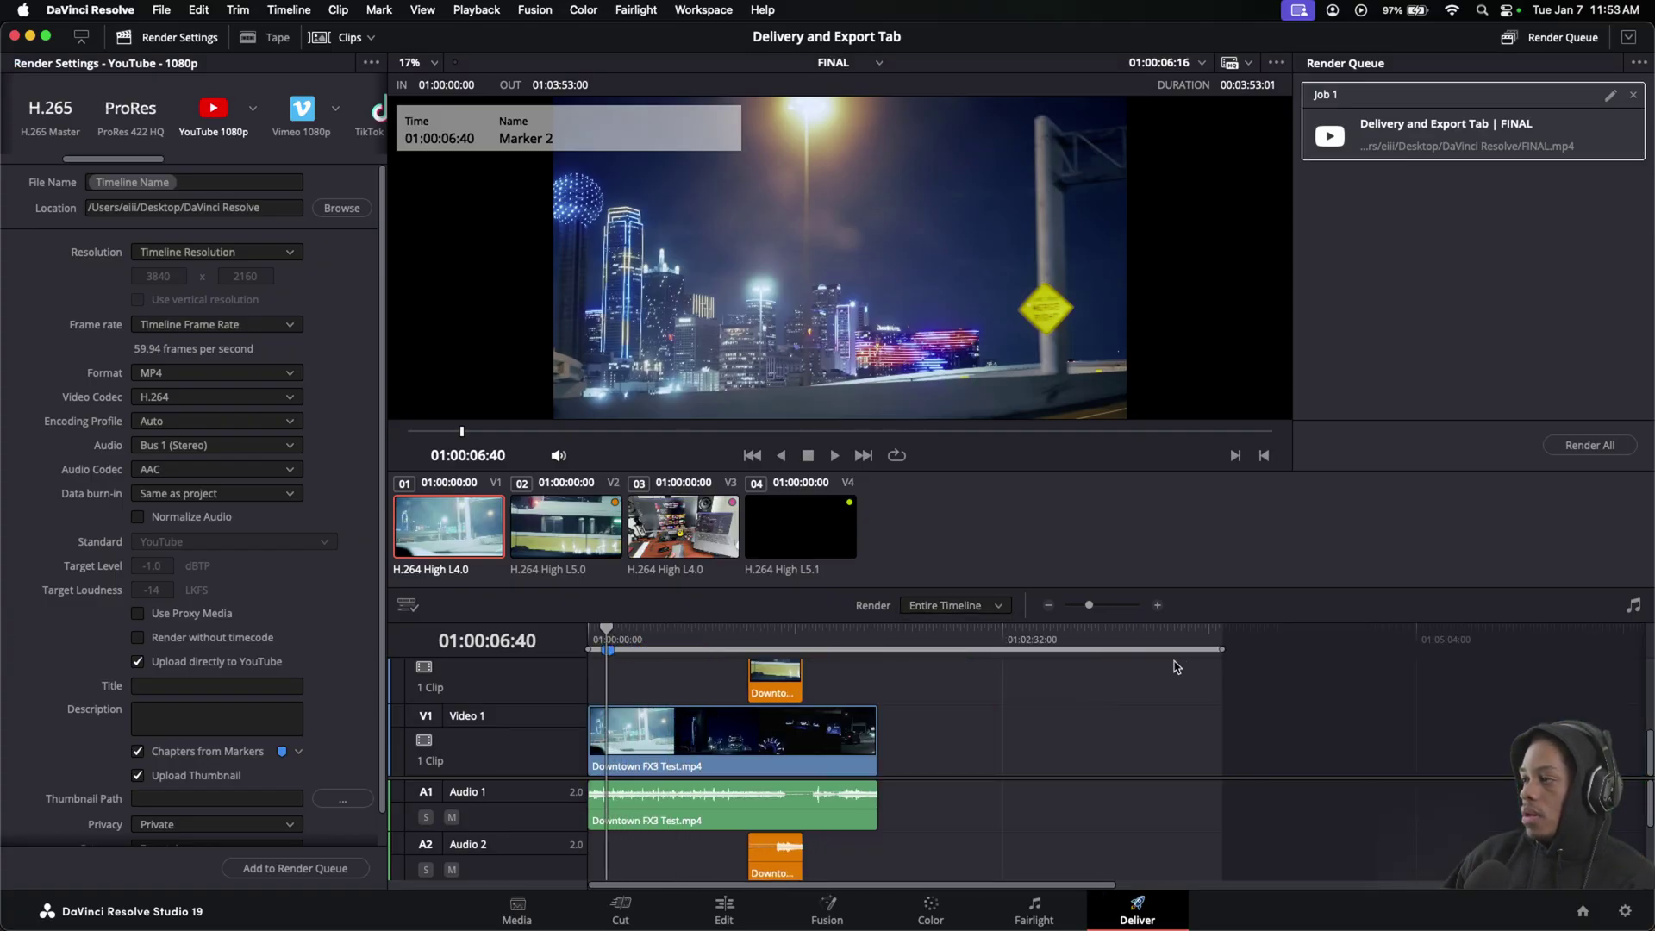
{"action": "left_click_drag", "start_coordinate": [1221, 651], "coordinate": [905, 651]}
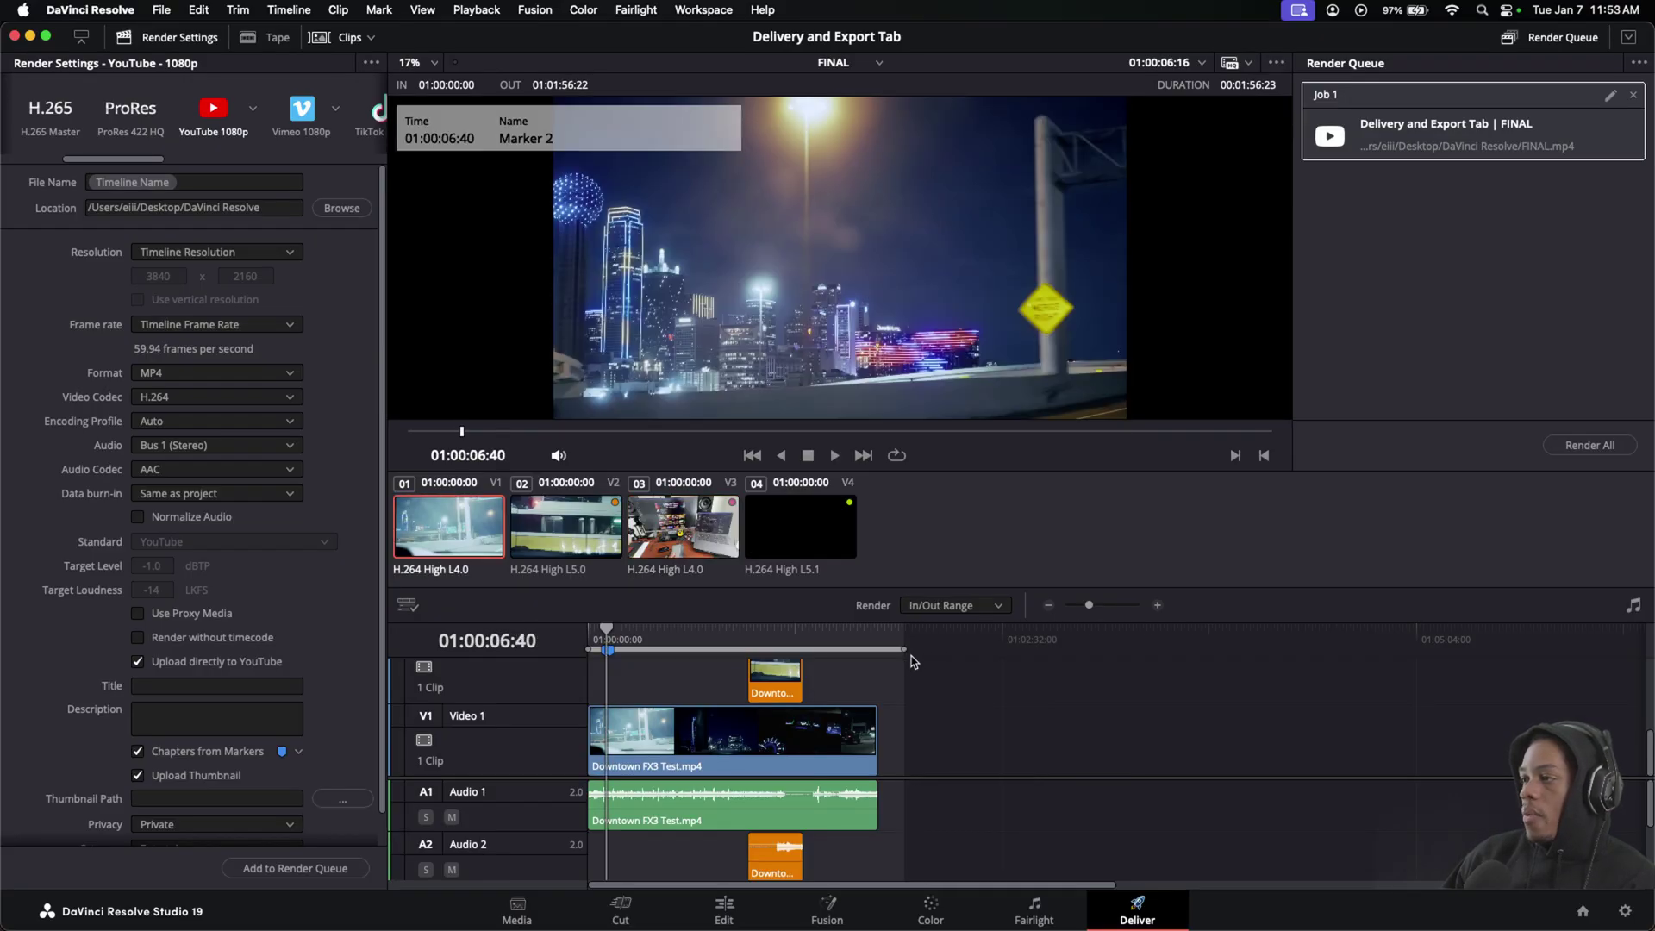
{"action": "left_click", "coordinate": [953, 605]}
{"action": "left_click", "coordinate": [946, 636]}
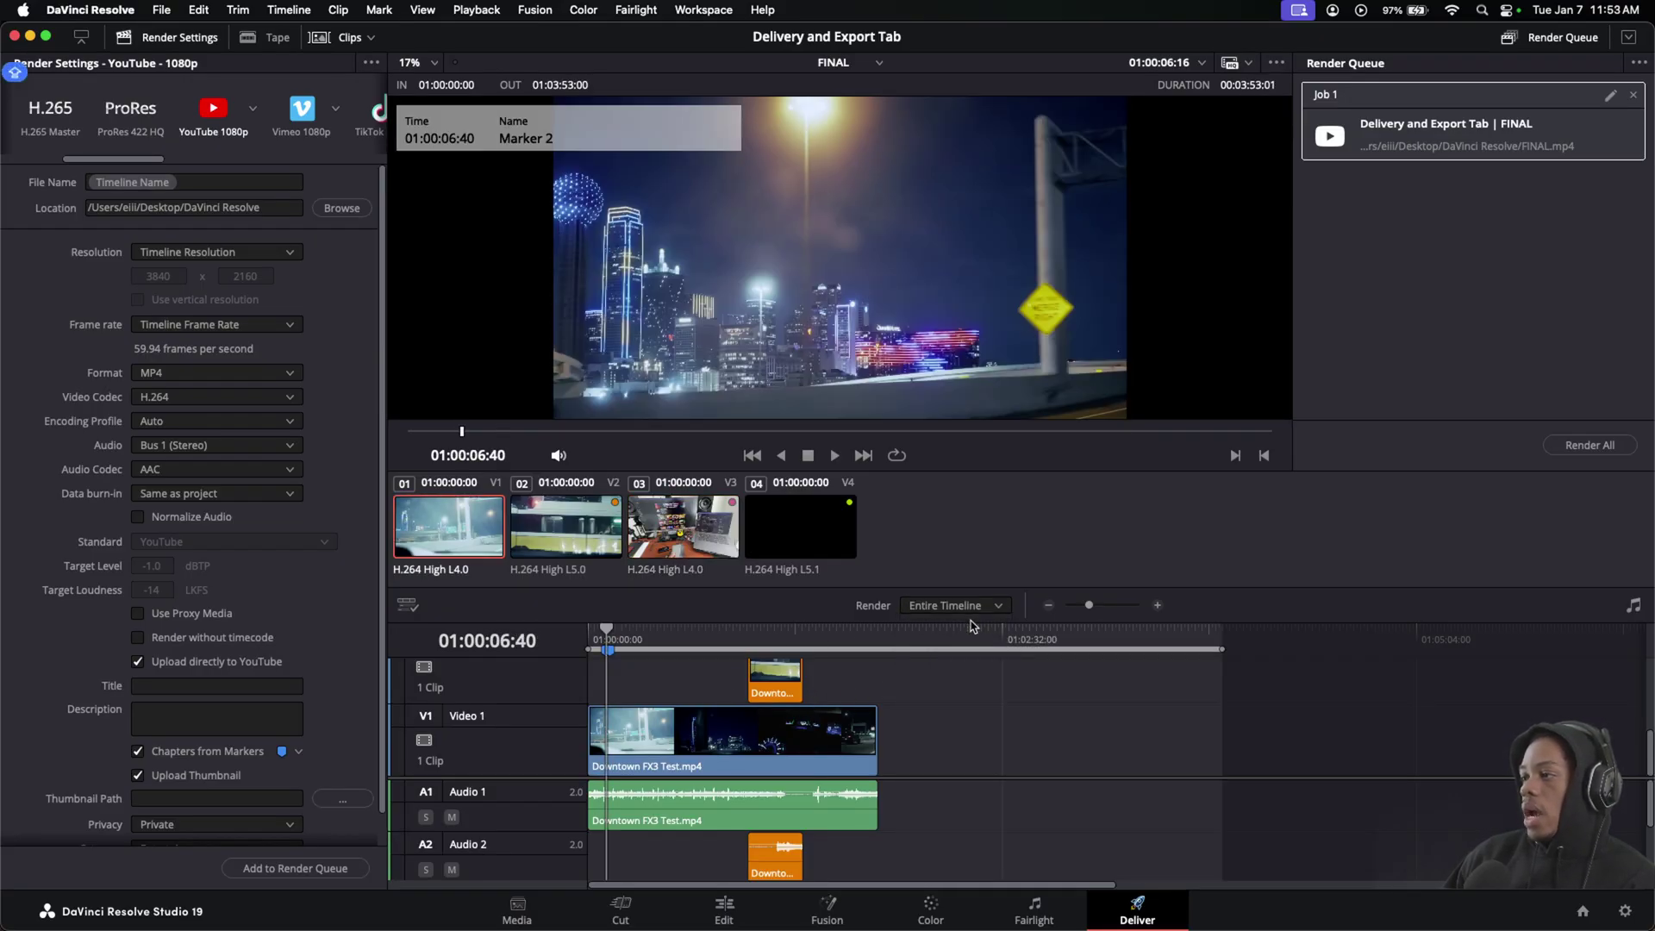